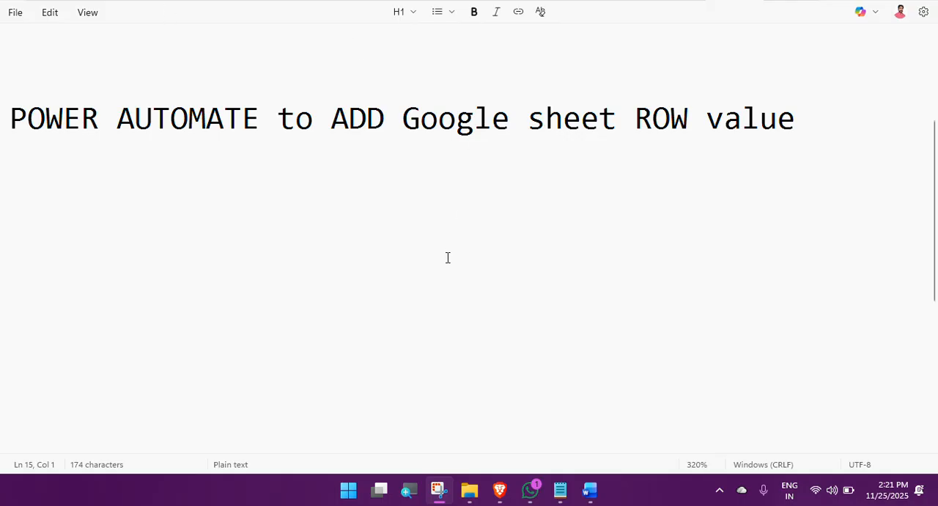
# Step: Switch to the Brave browser window
pyautogui.moveTo(502, 496)
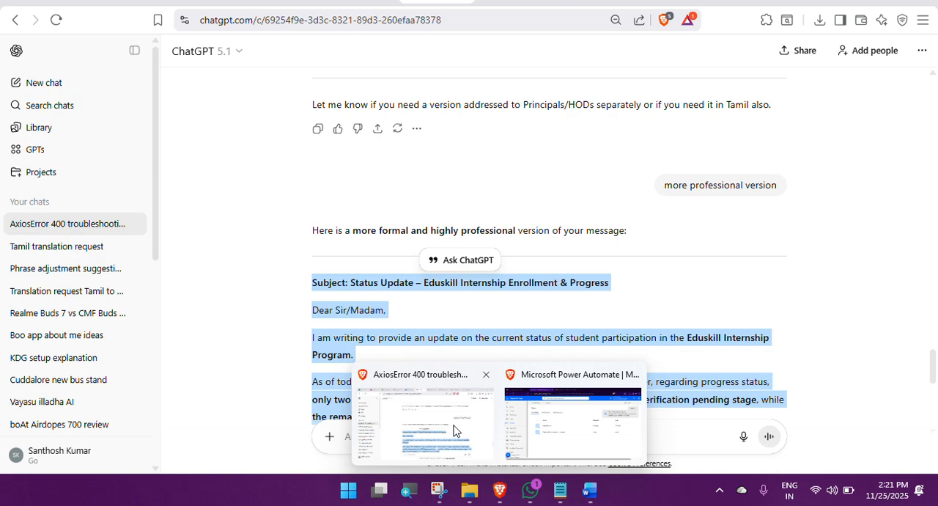
pyautogui.click(453, 430)
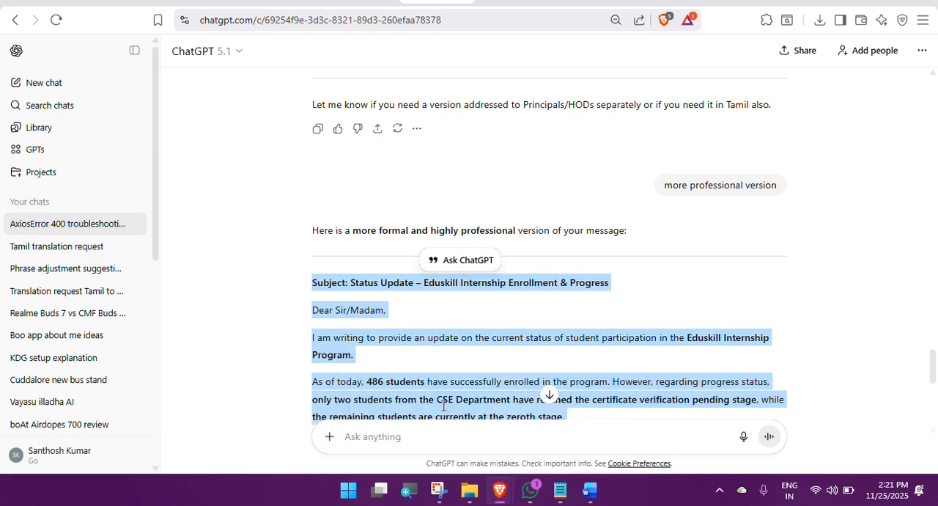
pyautogui.click(692, 1)
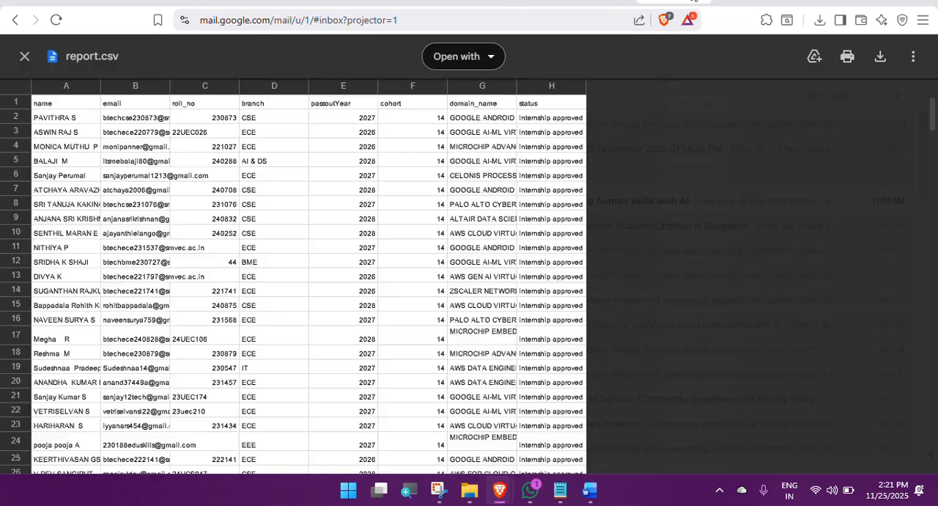
pyautogui.click(24, 56)
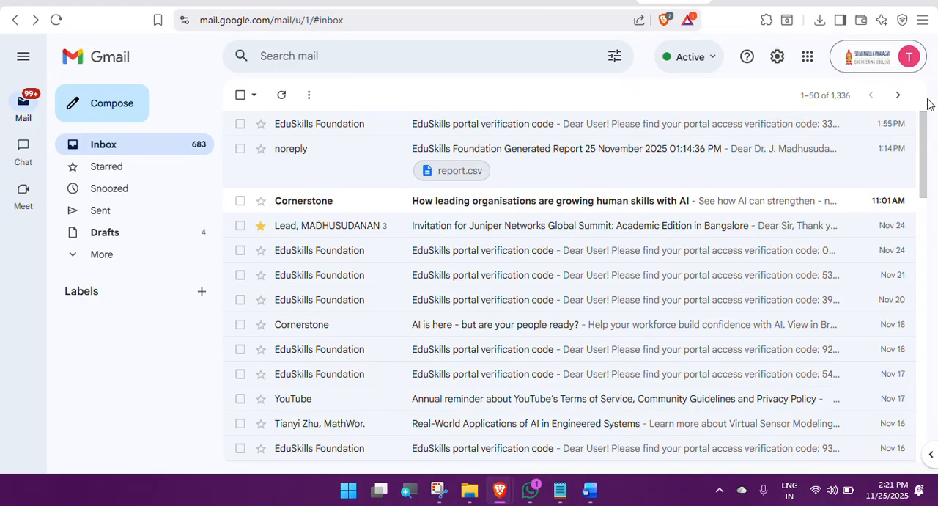
pyautogui.click(807, 59)
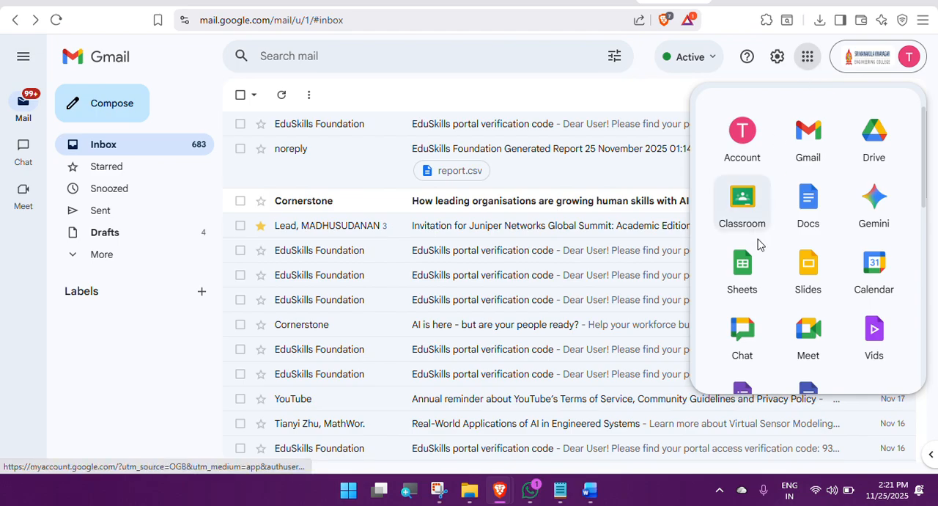
# Step: Open Google Sheets from the personal Gmail account and create a blank spreadsheet
pyautogui.click(601, 2)
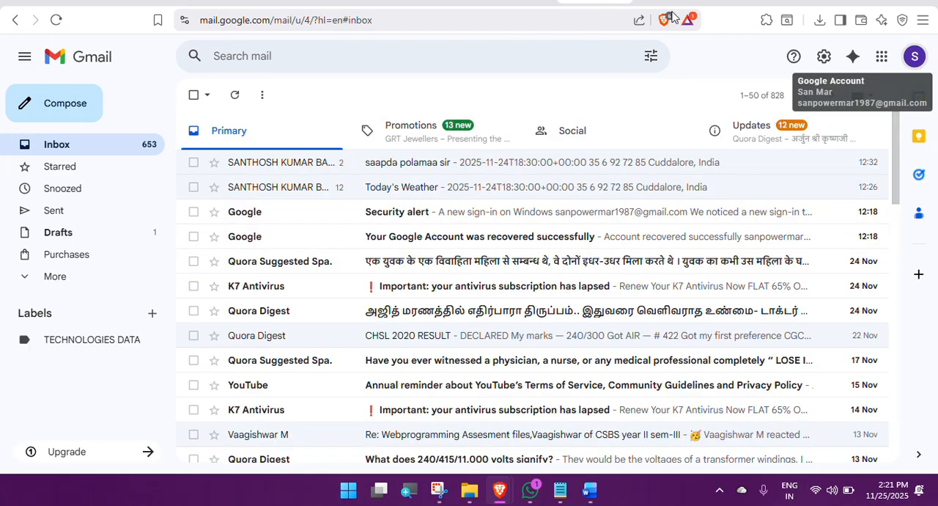
pyautogui.click(880, 59)
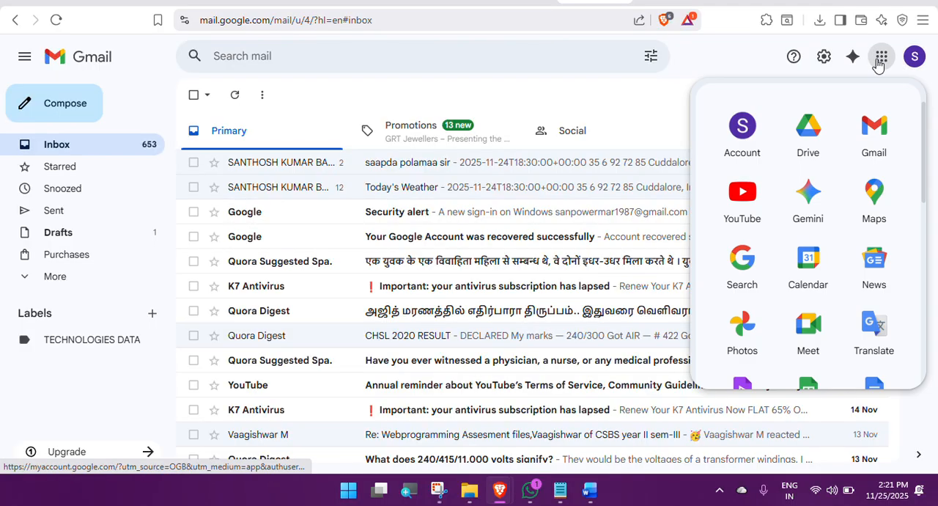
pyautogui.scroll(-1, 807, 337)
pyautogui.click(807, 338)
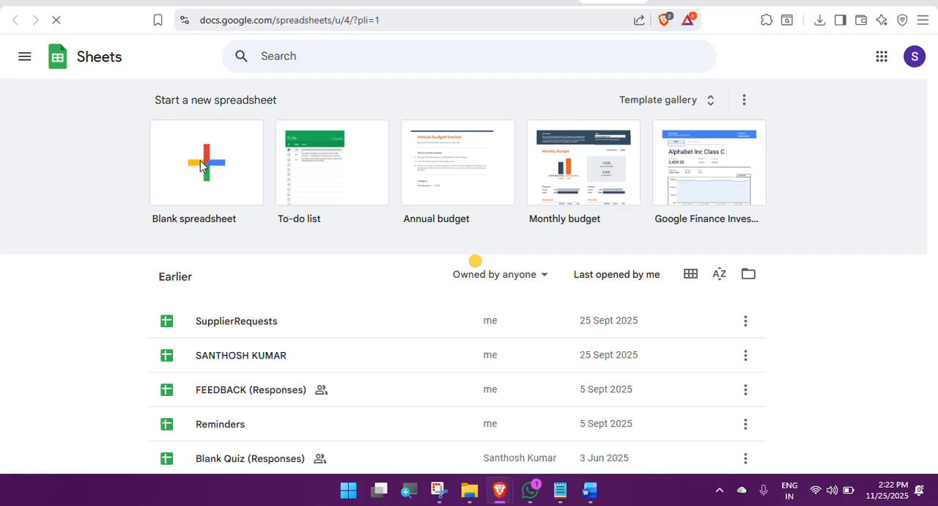
pyautogui.click(202, 166)
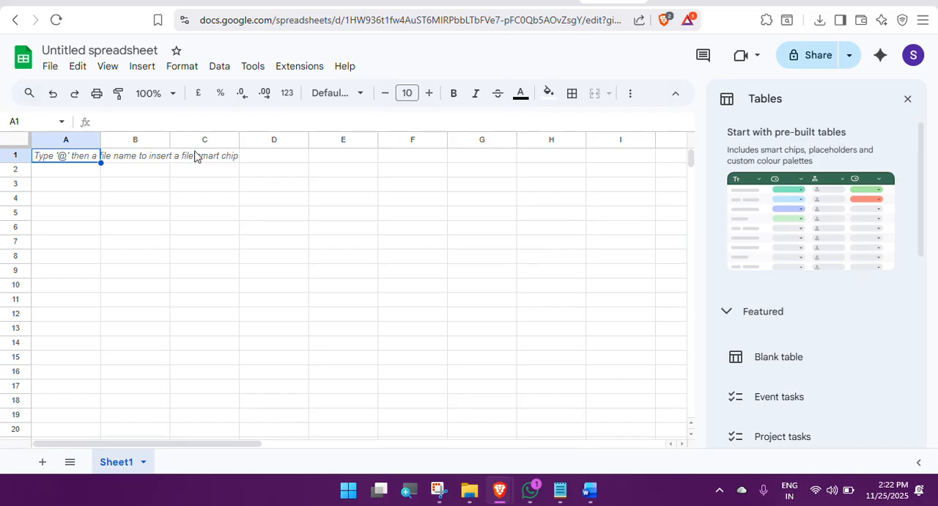
# Step: Rename the untitled spreadsheet as EEETV AUTOMATE
pyautogui.click(133, 50)
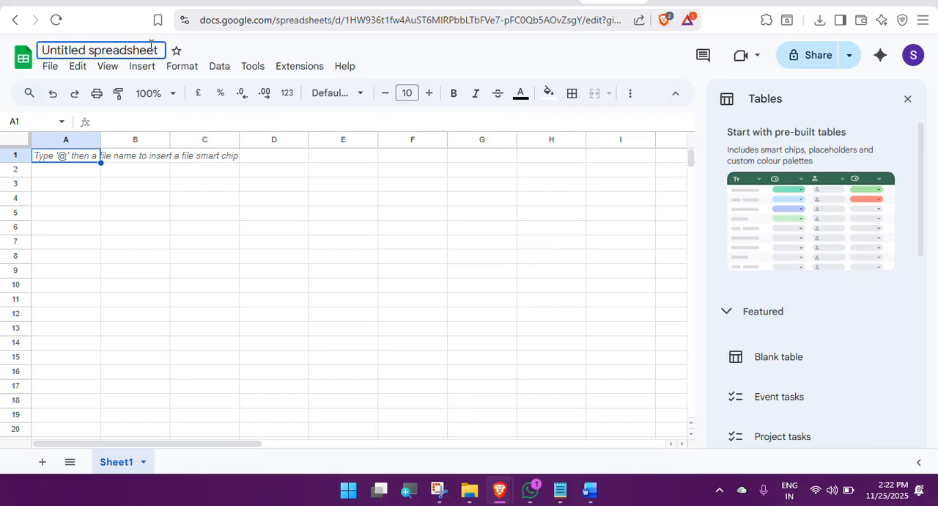
pyautogui.hotkey('ctrl', 'a')
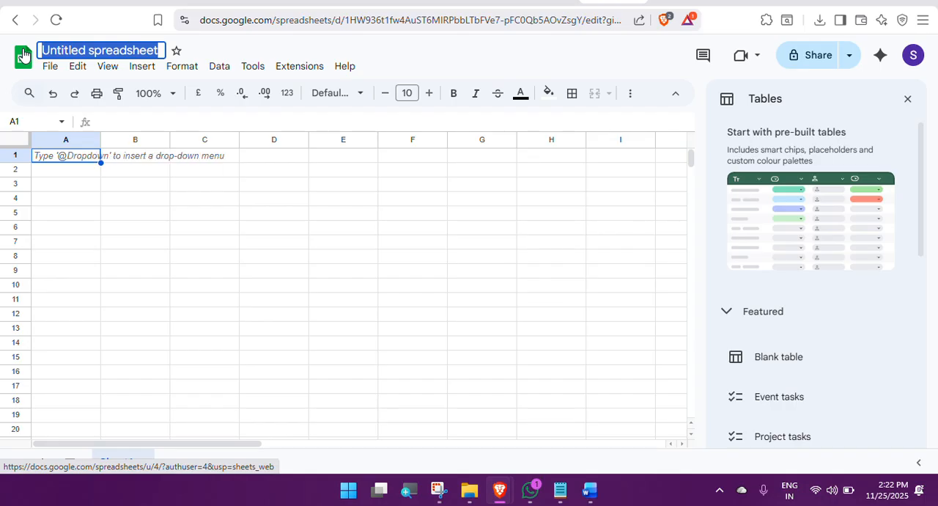
pyautogui.write('E')
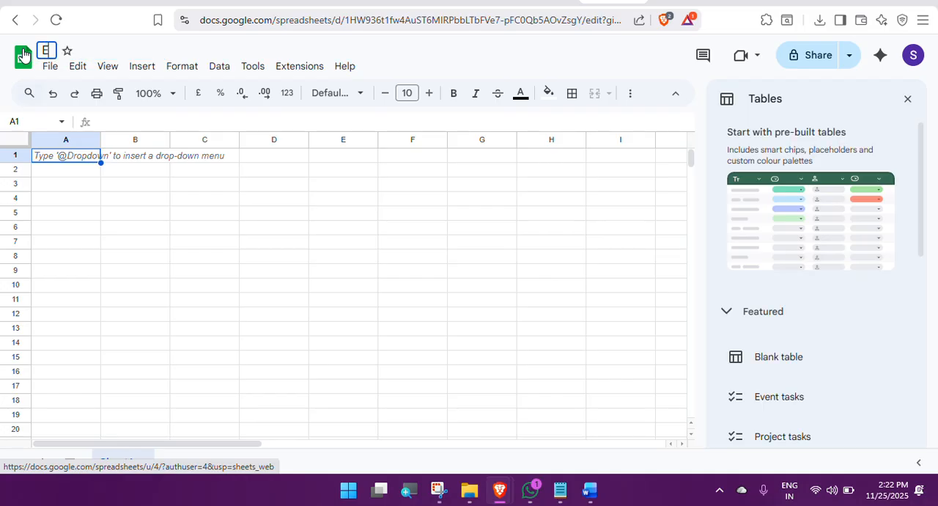
pyautogui.write('EETV')
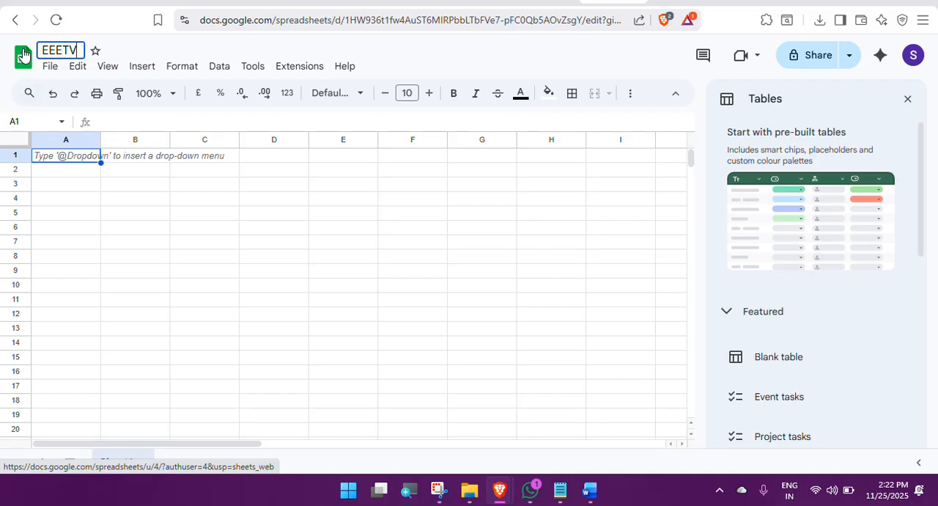
pyautogui.write(' AUTO')
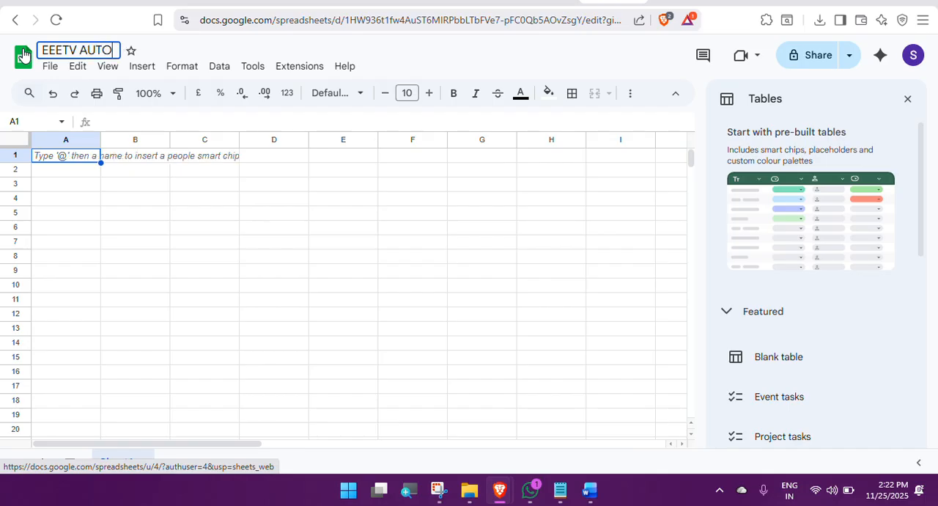
pyautogui.write('MATE')
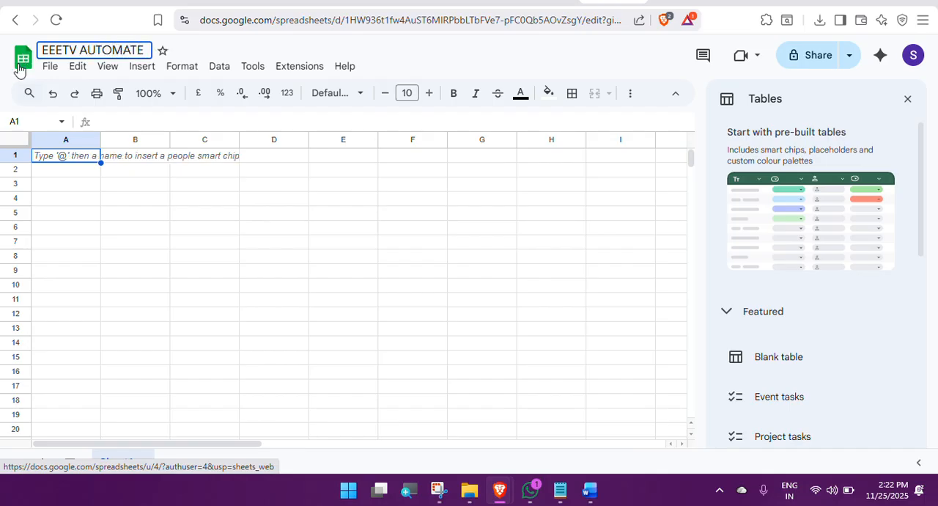
# Step: Enter the column headers ID, NAME and ADDRESS in cells A1, B1 and C1
pyautogui.click(69, 156)
pyautogui.doubleClick(69, 156)
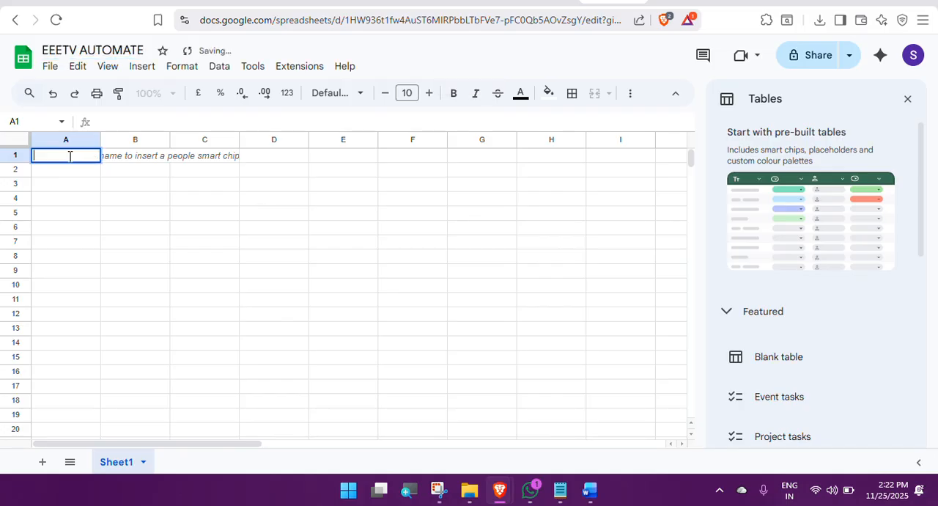
pyautogui.write('ID')
pyautogui.click(136, 160)
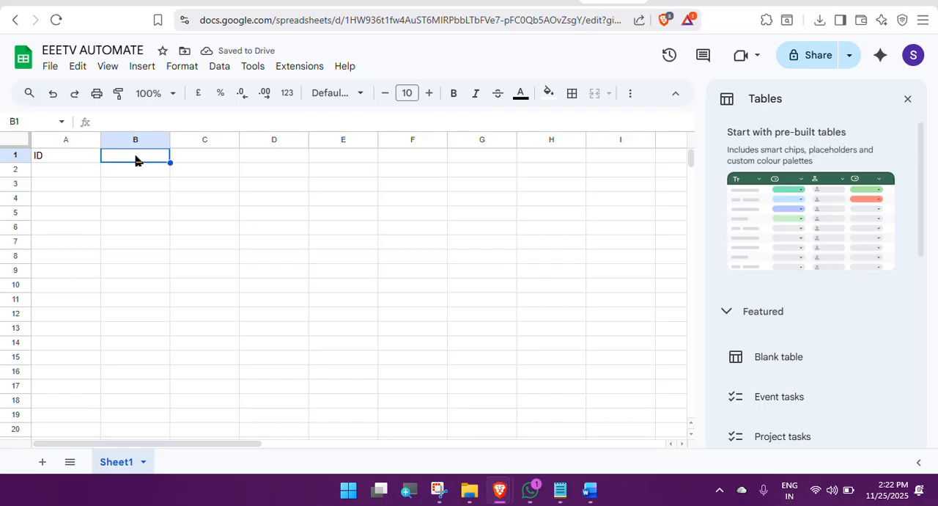
pyautogui.write('NAME')
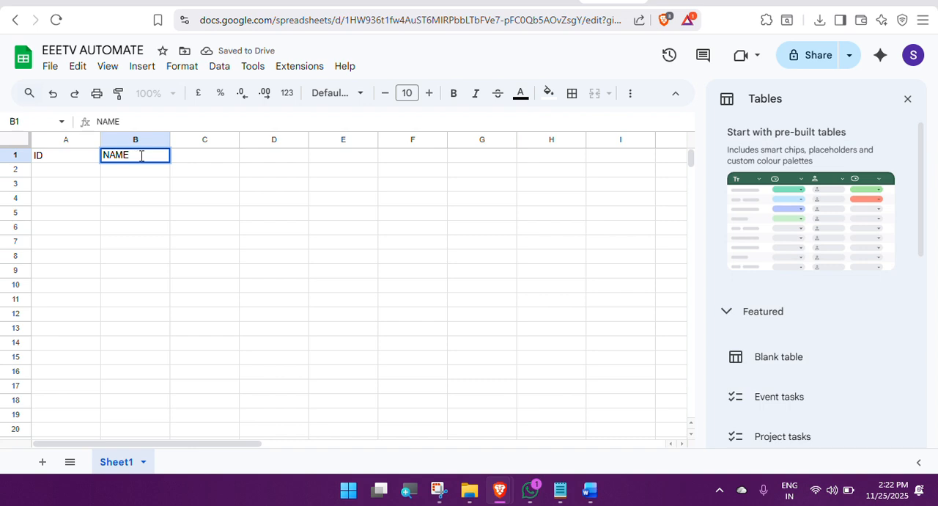
pyautogui.click(210, 164)
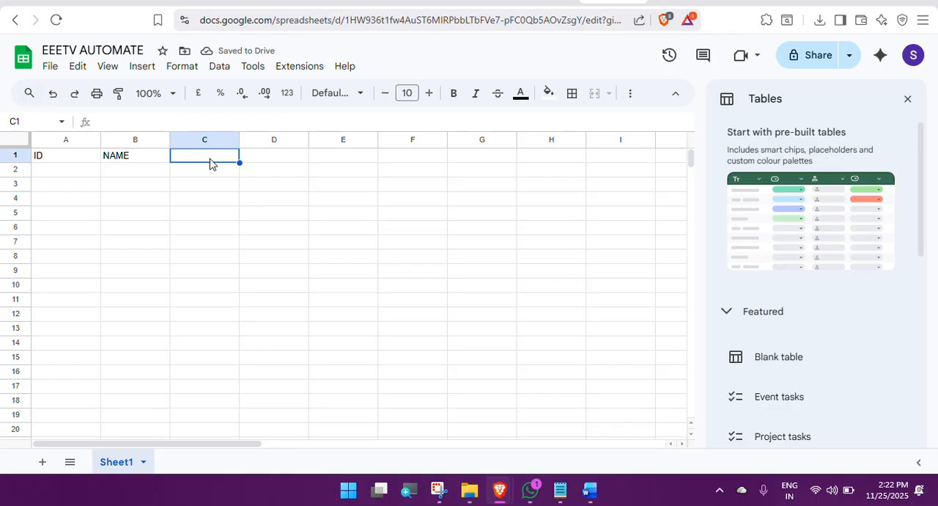
pyautogui.write('ADDRESS')
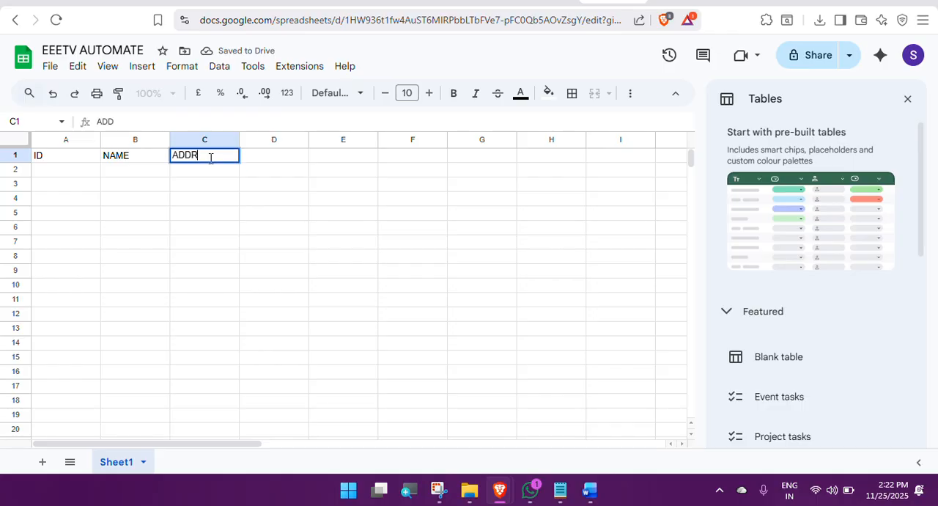
pyautogui.click(54, 173)
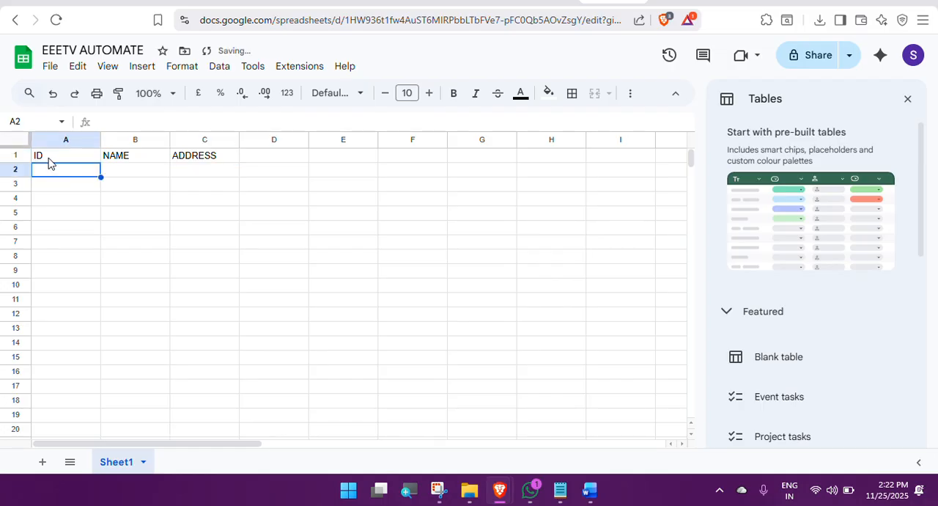
# Step: Fill the header cells A1:C1 with magenta and set their text colour to cyan
pyautogui.moveTo(47, 158); pyautogui.dragTo(203, 157)
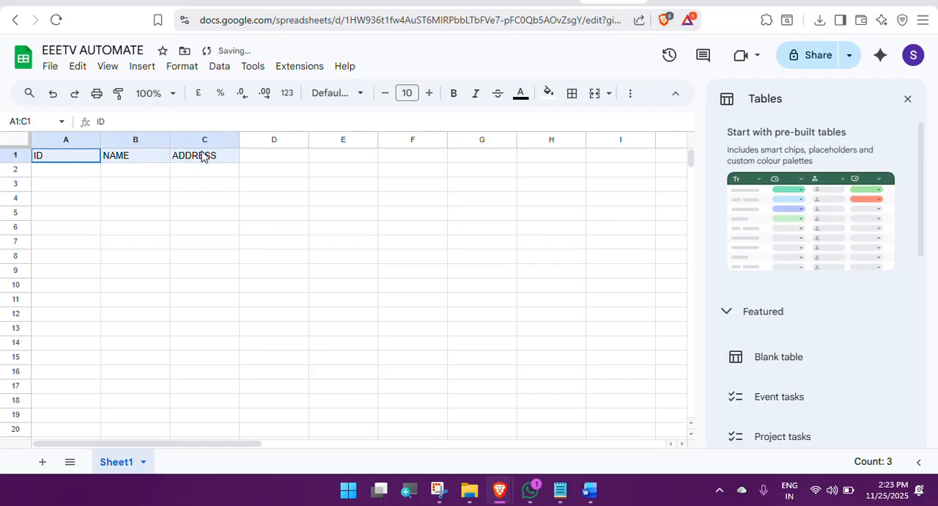
pyautogui.click(548, 93)
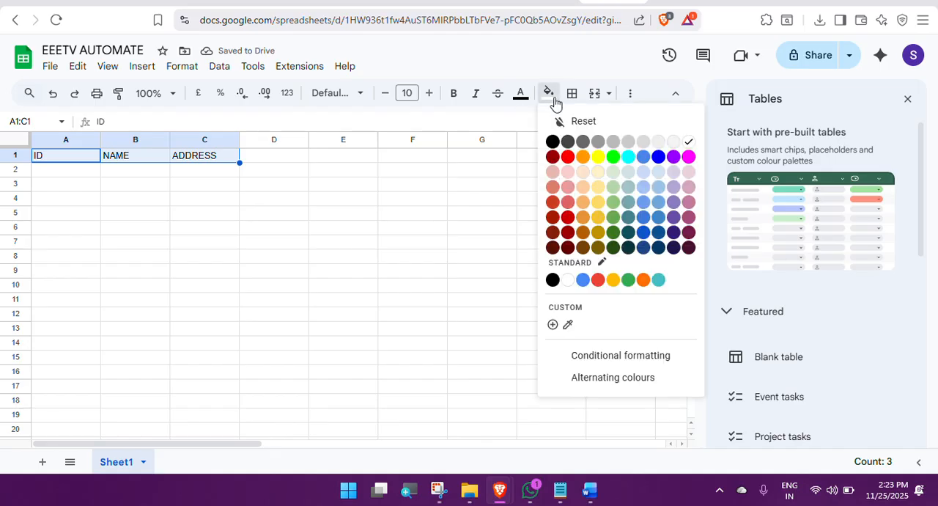
pyautogui.click(688, 157)
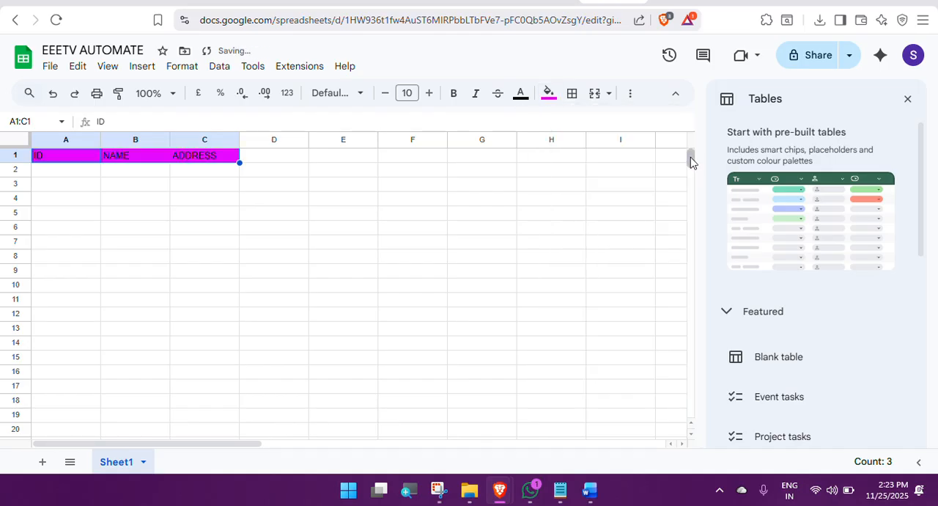
pyautogui.click(523, 100)
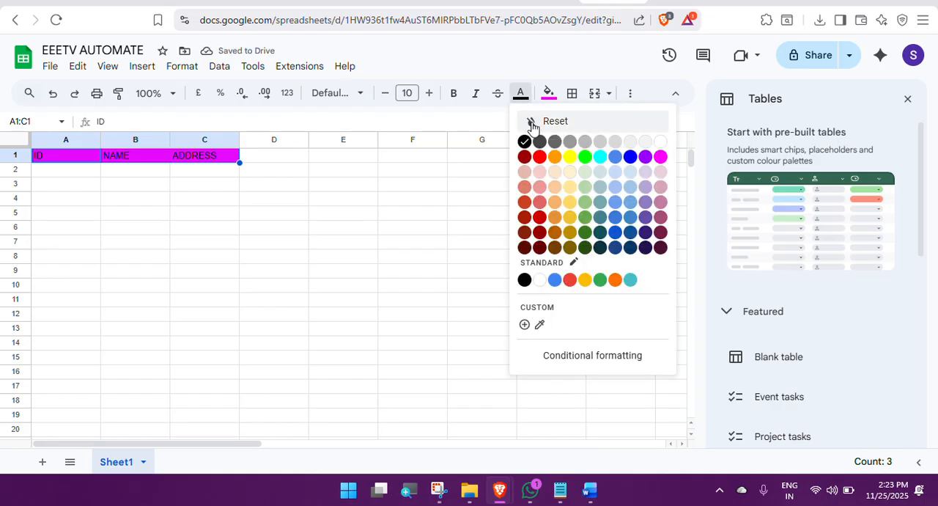
pyautogui.click(600, 157)
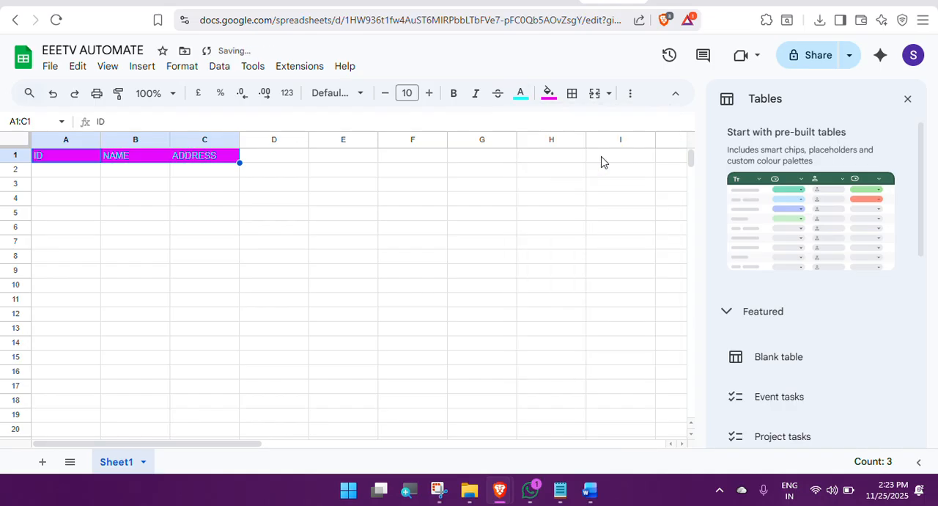
# Step: Give the header cells A1:C1 a black fill and bold yellow text
pyautogui.click(550, 96)
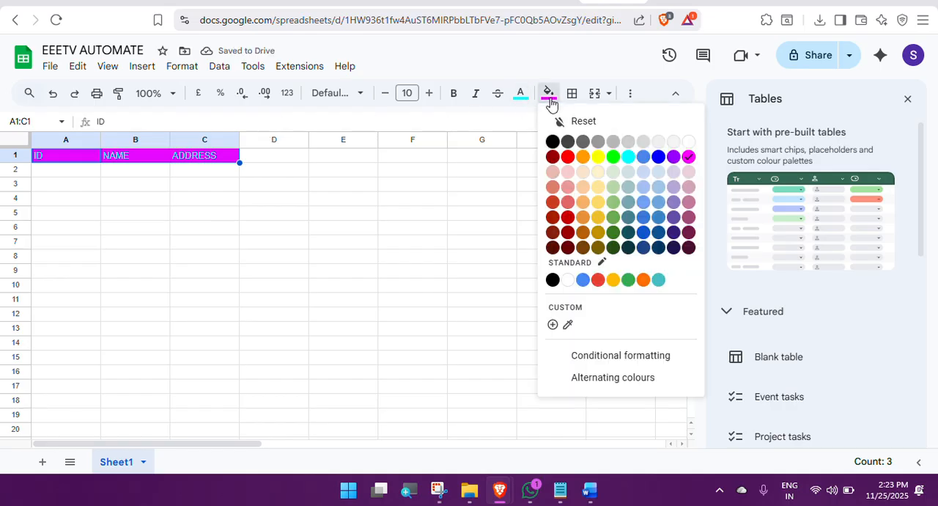
pyautogui.click(553, 142)
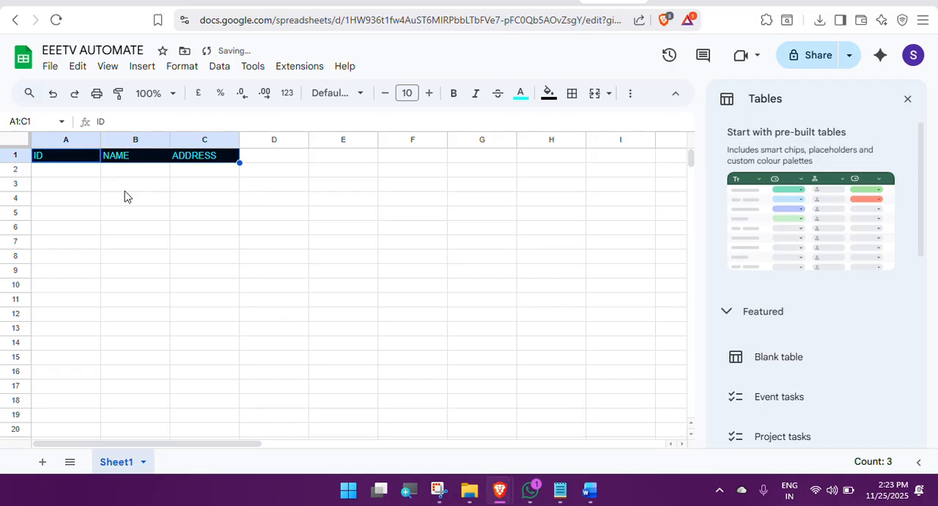
pyautogui.click(454, 94)
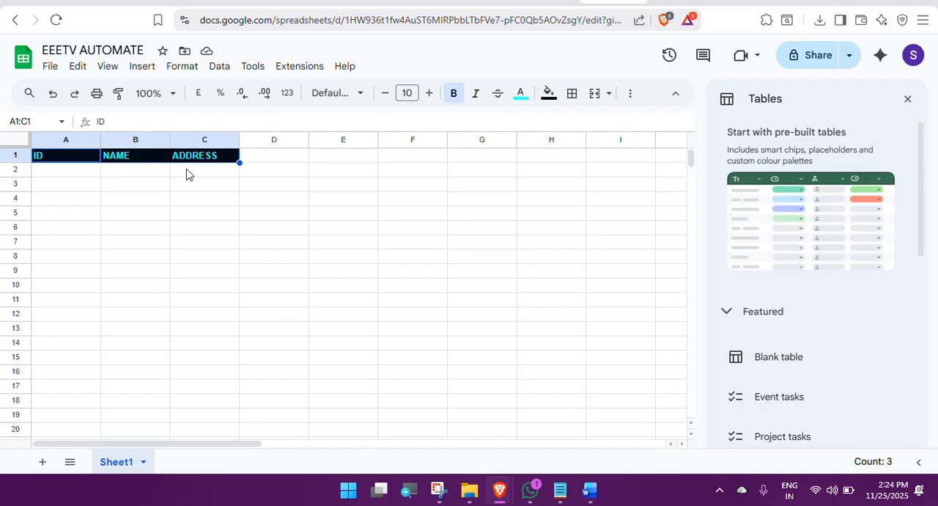
pyautogui.click(519, 95)
pyautogui.click(574, 159)
pyautogui.click(205, 199)
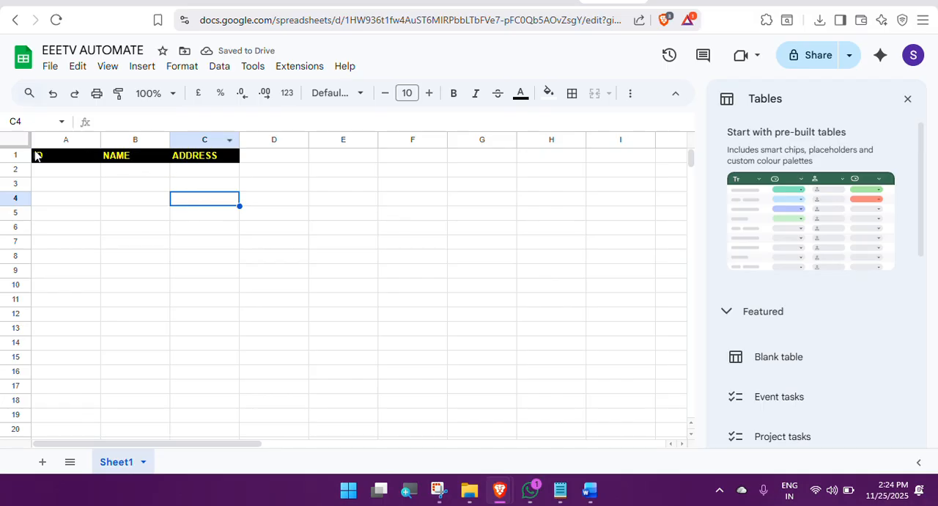
# Step: Increase the font size of the header cells A1:C1 to 17
pyautogui.moveTo(36, 156); pyautogui.dragTo(237, 155)
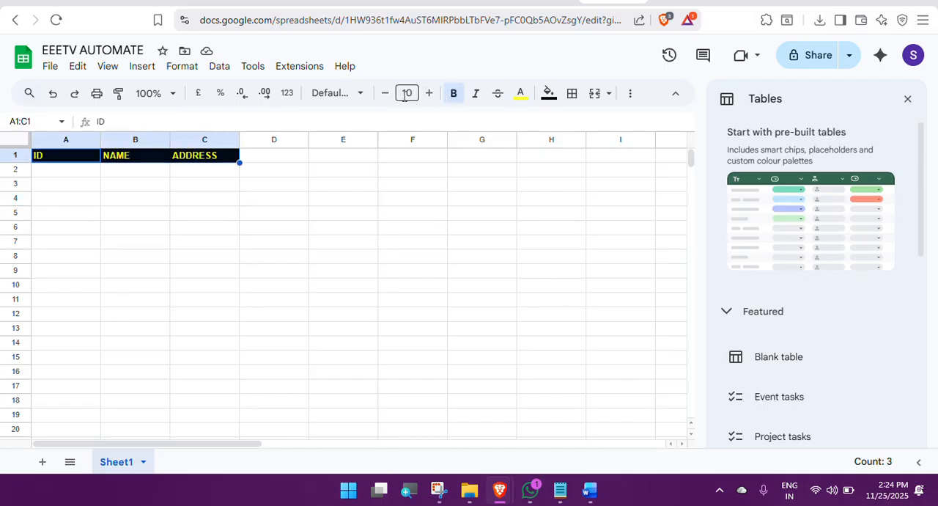
pyautogui.click(430, 93)
pyautogui.click(430, 93)
pyautogui.click(429, 93)
pyautogui.click(430, 93)
pyautogui.click(429, 93)
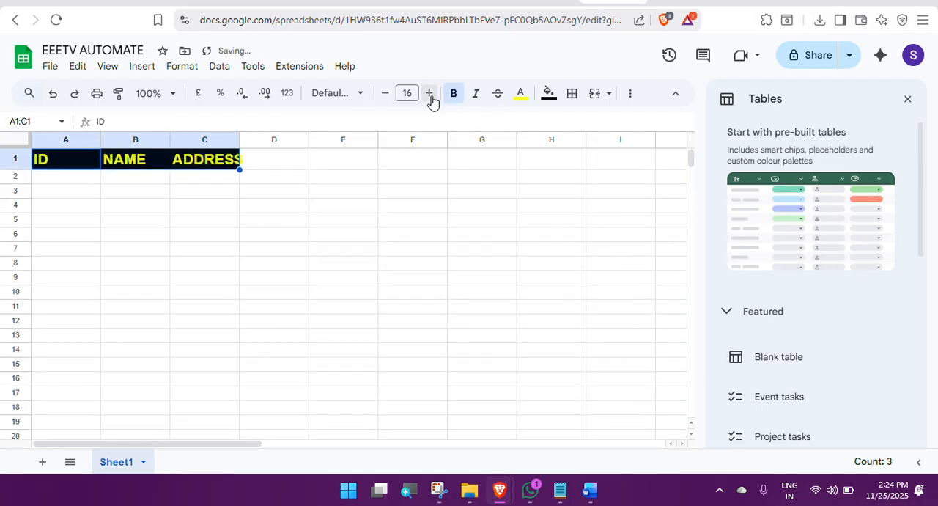
pyautogui.click(430, 93)
pyautogui.click(429, 94)
# Step: Fit the widths of columns A, B and C to their header text
pyautogui.moveTo(168, 140); pyautogui.dragTo(168, 140)
pyautogui.doubleClick(167, 139)
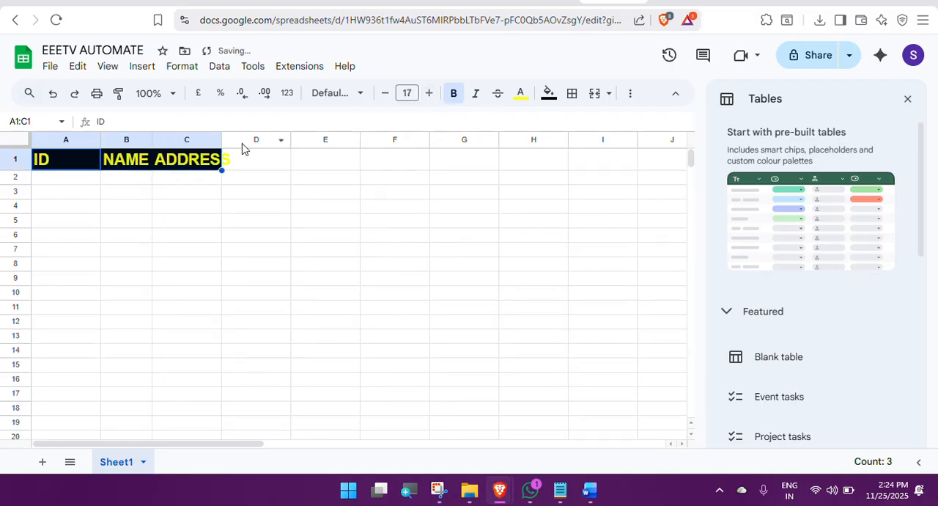
pyautogui.doubleClick(220, 139)
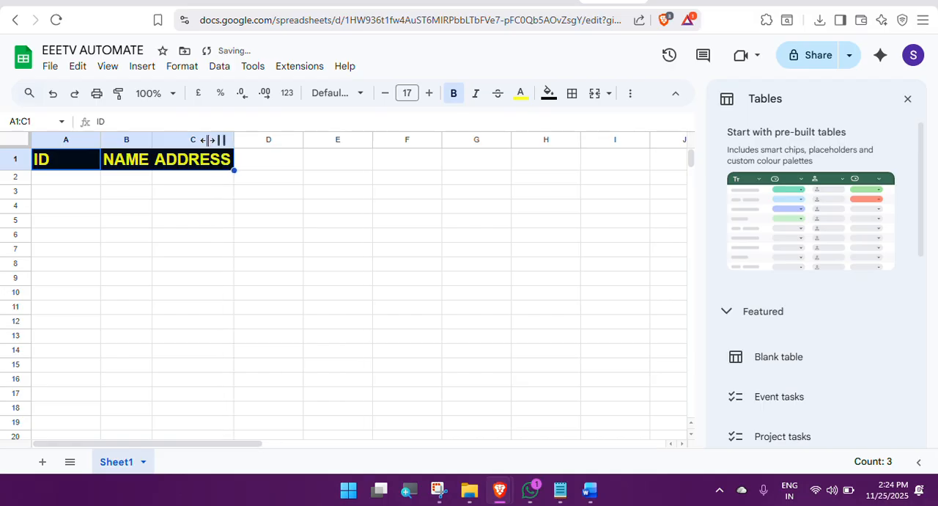
pyautogui.doubleClick(101, 140)
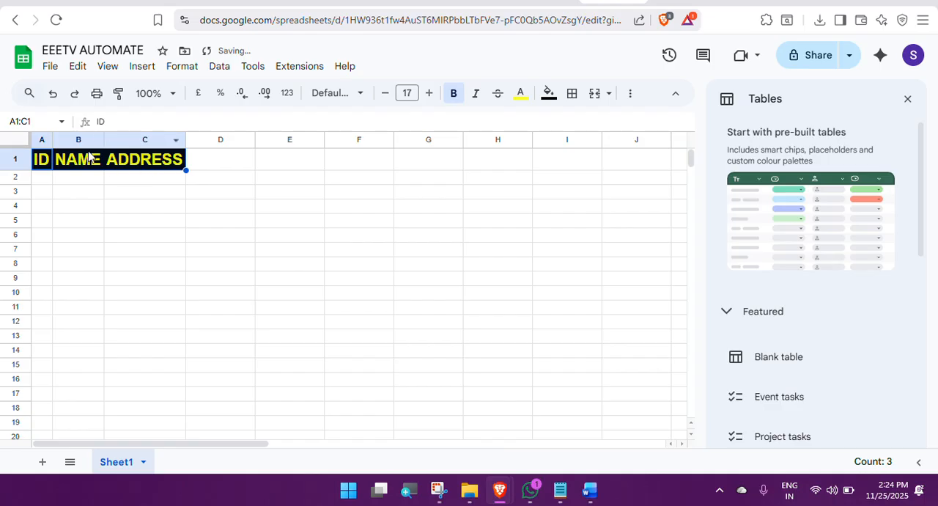
# Step: Widen columns A, B and C beyond their header text
pyautogui.moveTo(52, 139); pyautogui.dragTo(164, 139)
pyautogui.moveTo(241, 139); pyautogui.dragTo(279, 139)
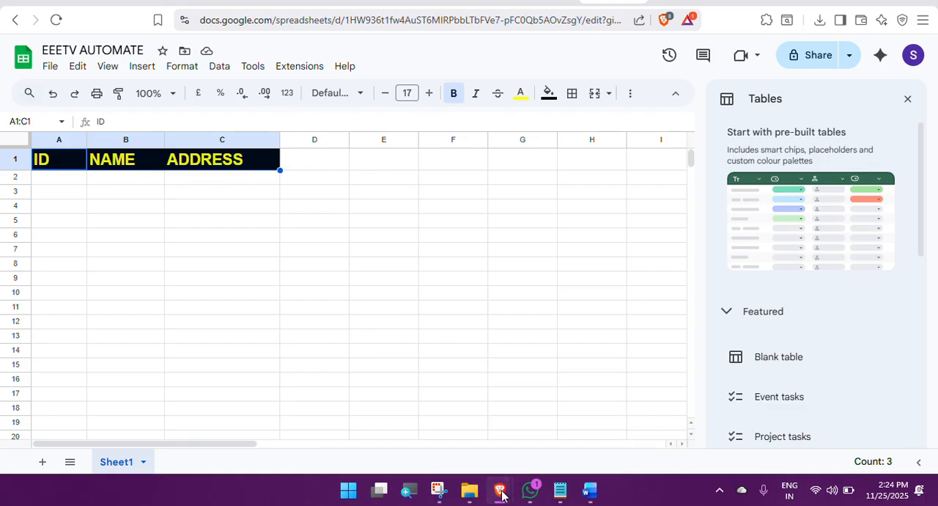
# Step: Switch to the Power Automate window and start building a new instant cloud flow
pyautogui.moveTo(499, 489)
pyautogui.click(559, 434)
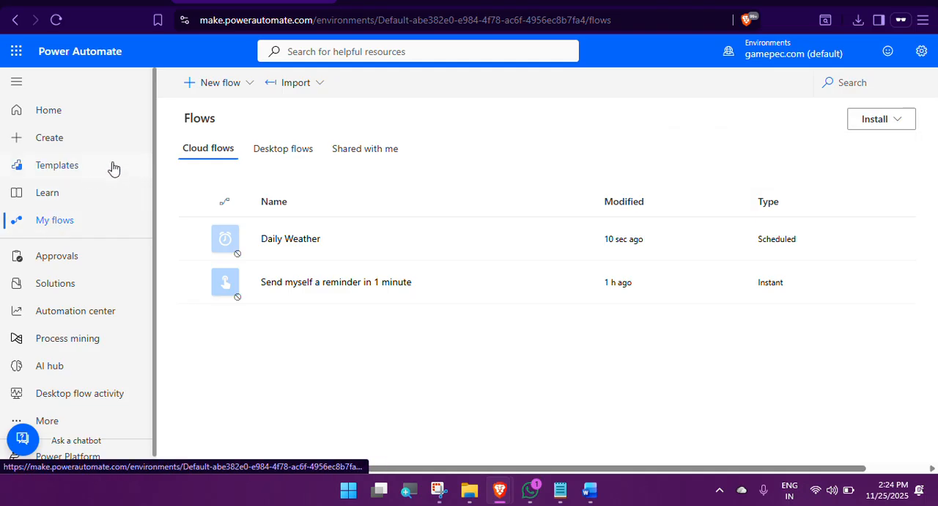
pyautogui.click(236, 86)
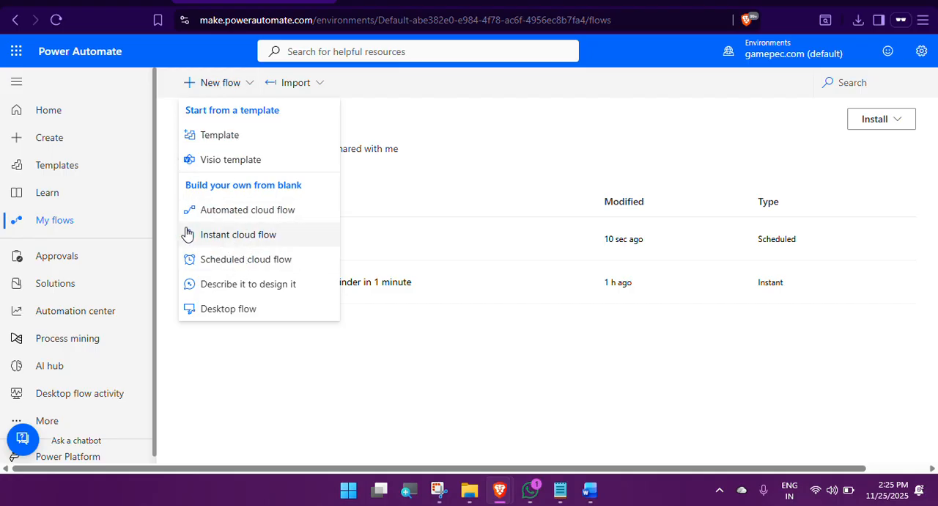
pyautogui.click(237, 241)
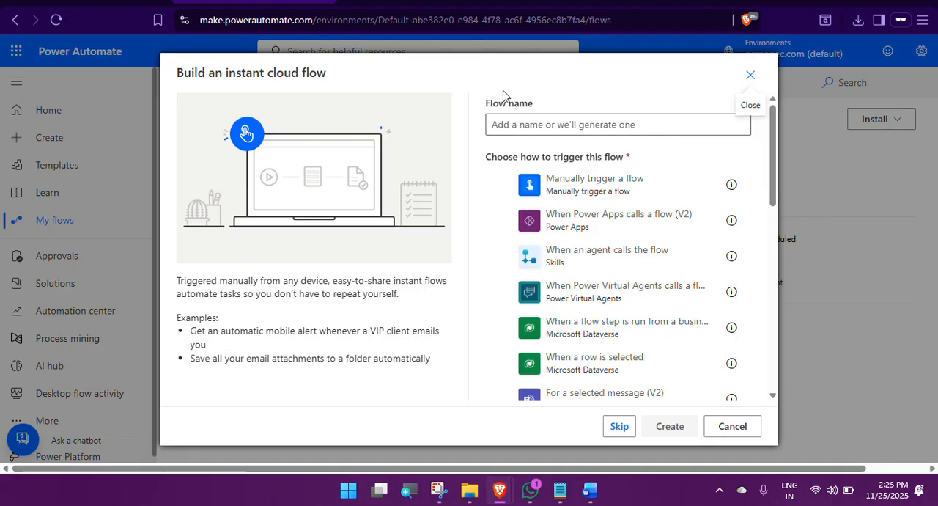
# Step: Name the new flow AUTOMATED ROW FILL IN GOOGLE SHEET
pyautogui.click(497, 126)
pyautogui.write('AU')
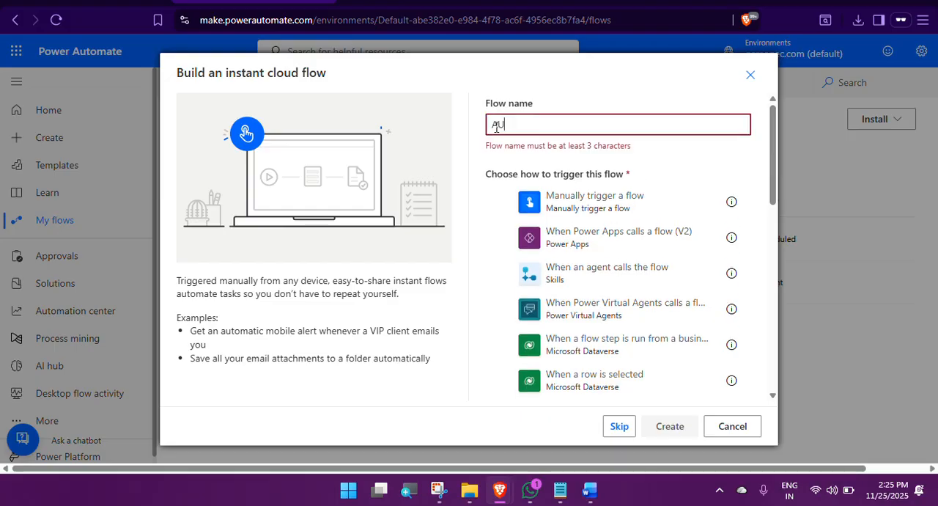
pyautogui.write('TOMAT')
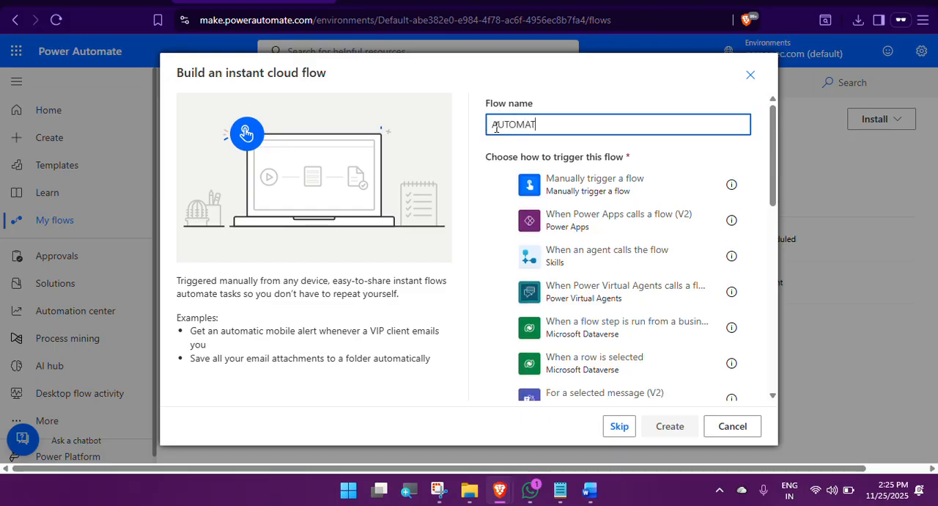
pyautogui.write('ED')
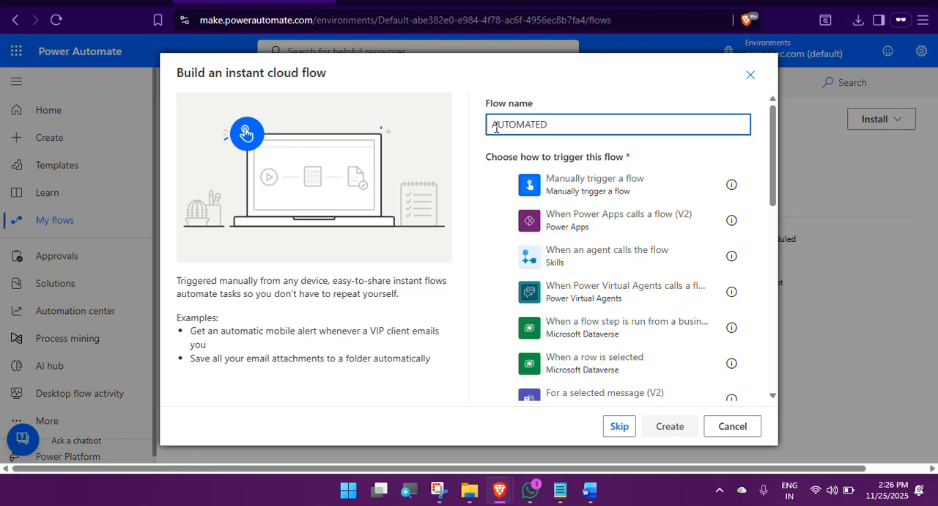
pyautogui.write('REC')
pyautogui.press('BackSpace')
pyautogui.press('BackSpace')
pyautogui.write('OW FILL IN GOOGLE')
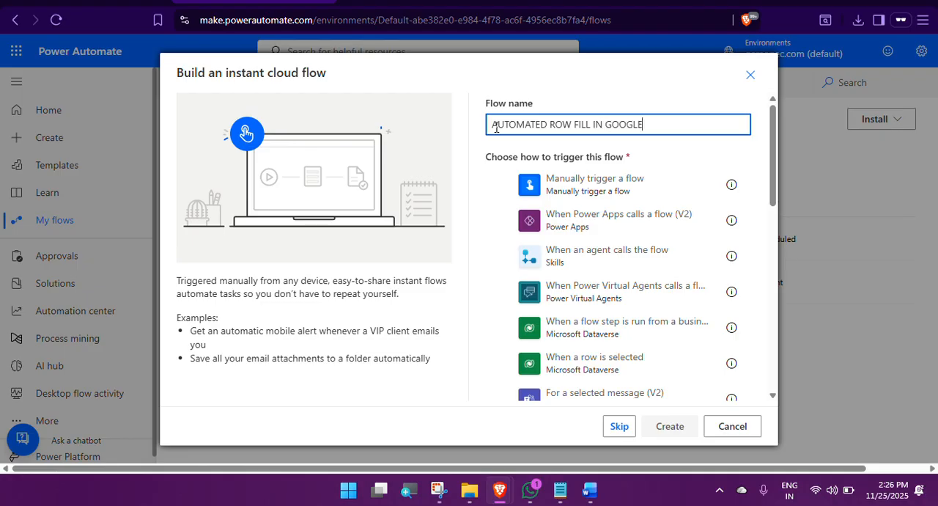
pyautogui.write(' SHEET')
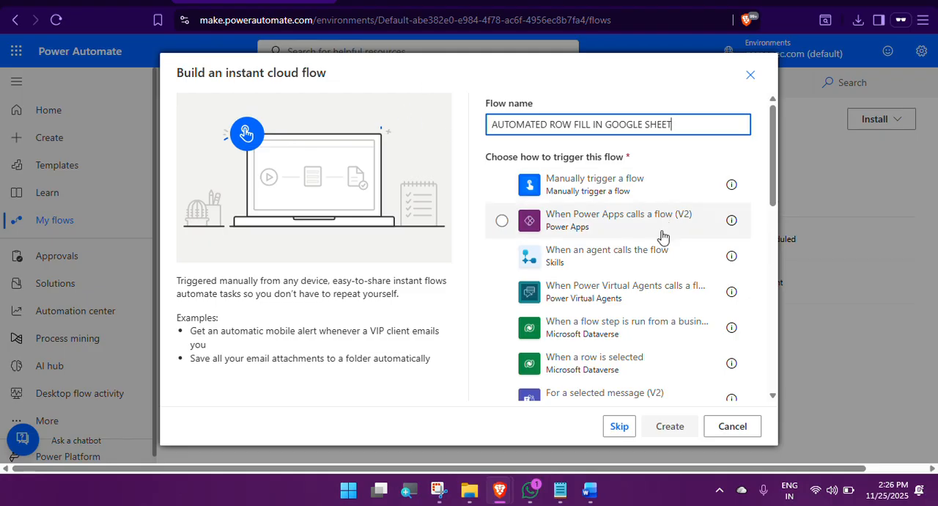
# Step: Look through the list of available triggers for the instant cloud flow
pyautogui.scroll(-1, 662, 235)
pyautogui.scroll(1, 663, 234)
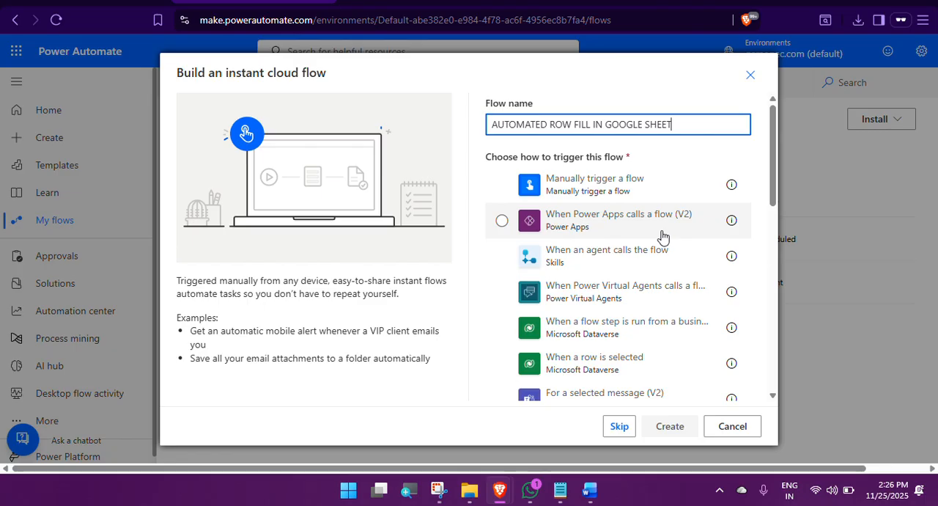
pyautogui.scroll(-1, 663, 234)
pyautogui.scroll(-1, 662, 236)
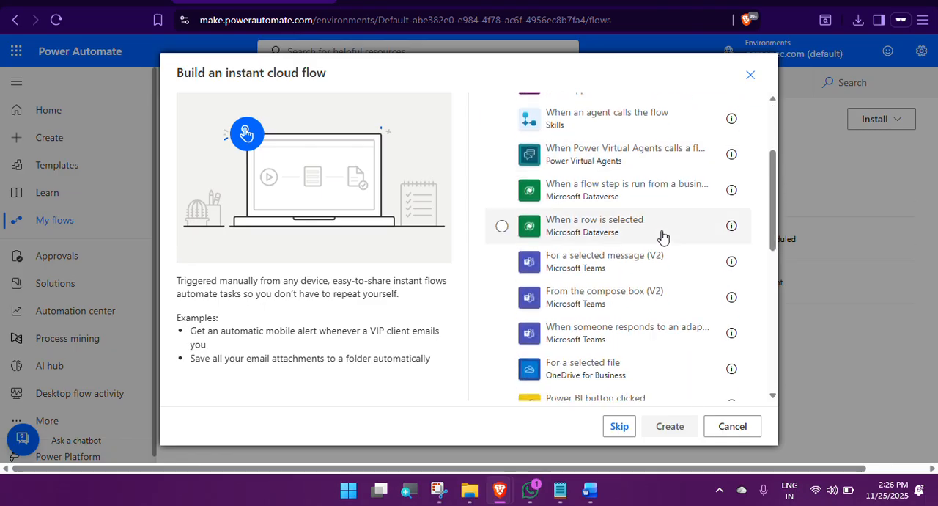
pyautogui.scroll(-2, 663, 236)
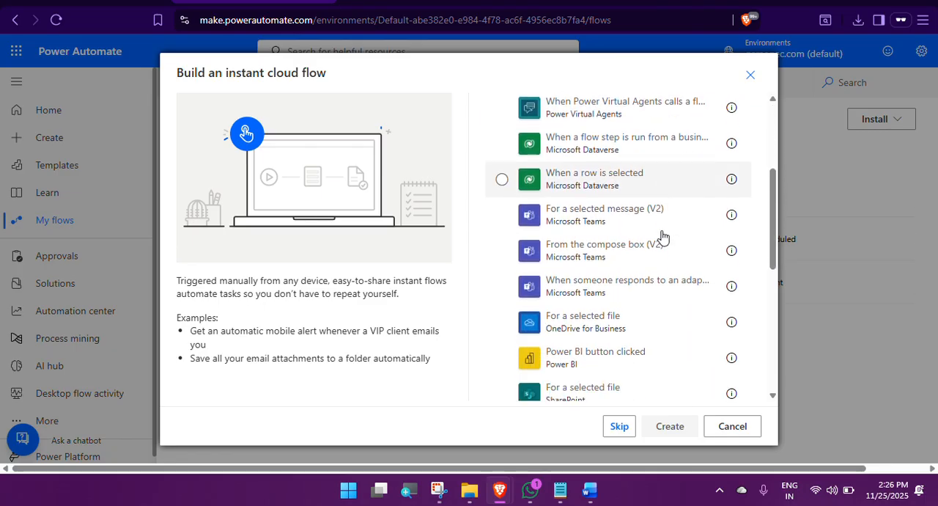
pyautogui.scroll(-1, 663, 236)
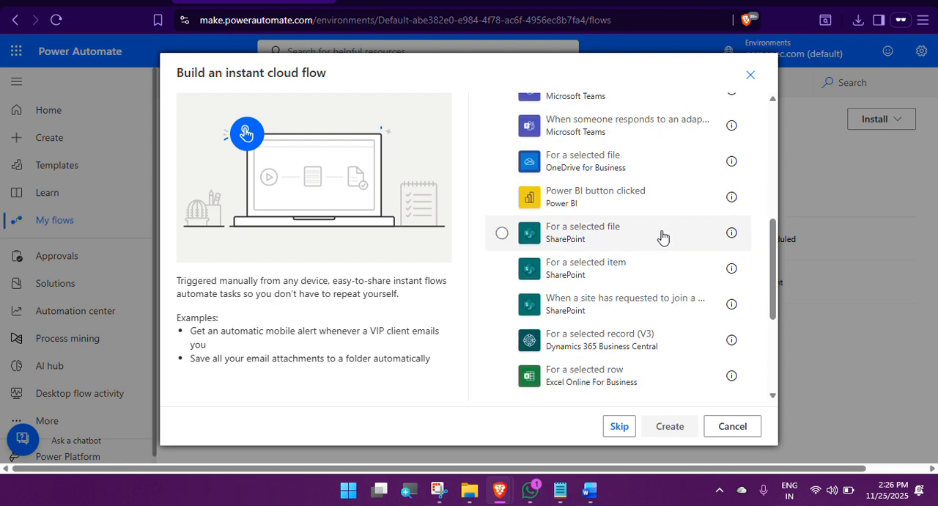
pyautogui.scroll(-1, 663, 236)
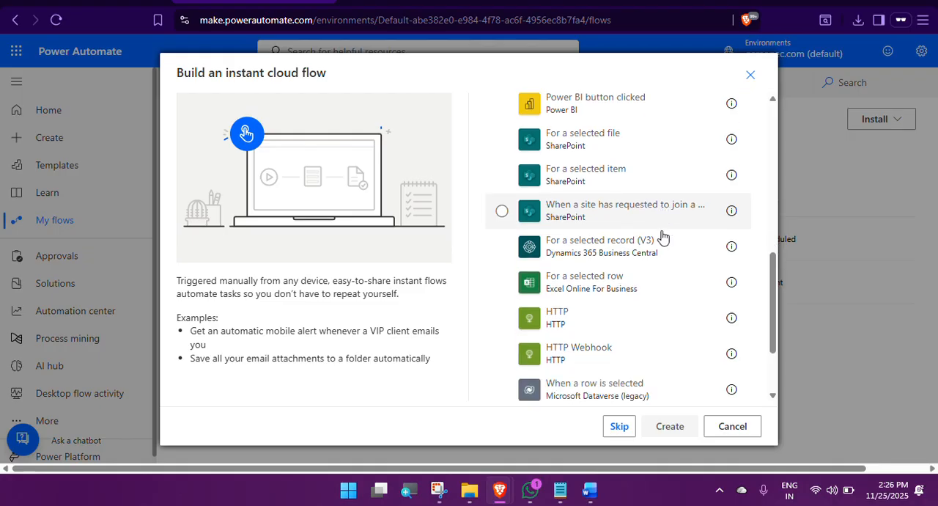
pyautogui.scroll(-2, 662, 236)
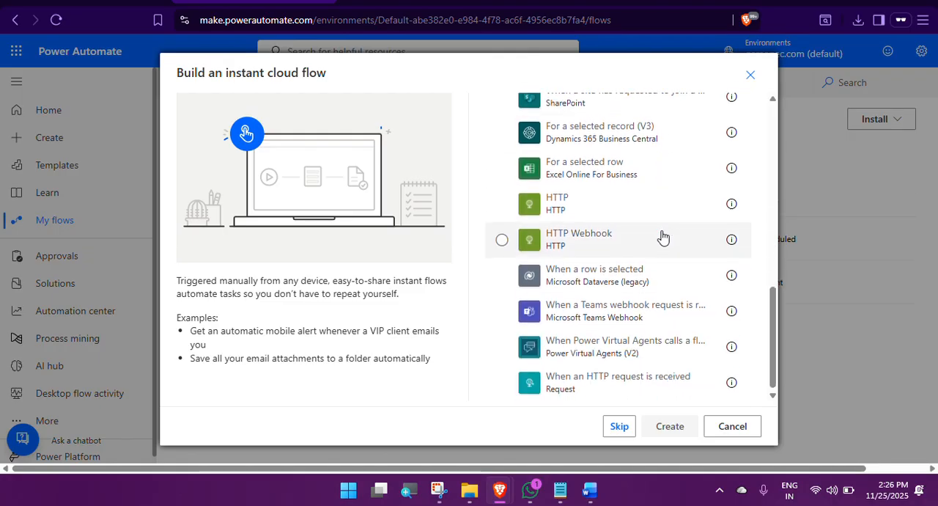
pyautogui.scroll(9, 663, 236)
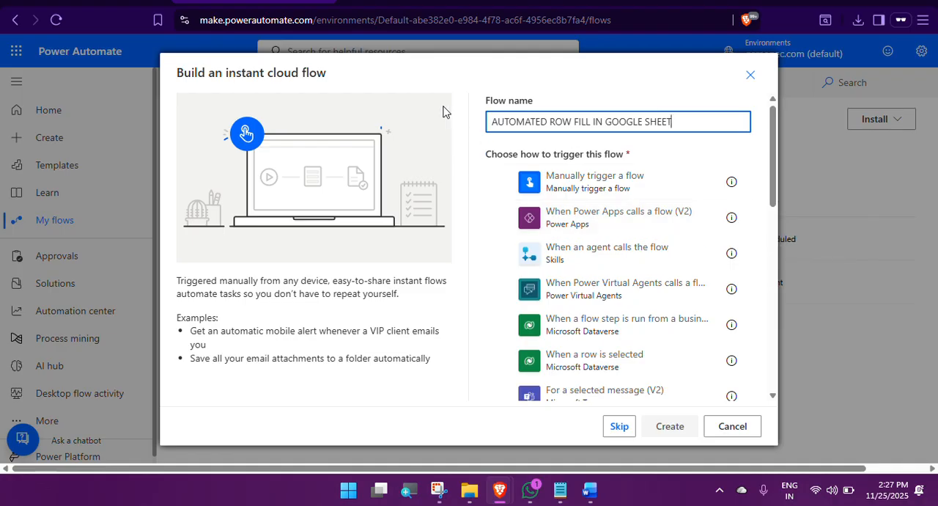
# Step: Choose Manually trigger a flow as the trigger and create the flow
pyautogui.click(392, 7)
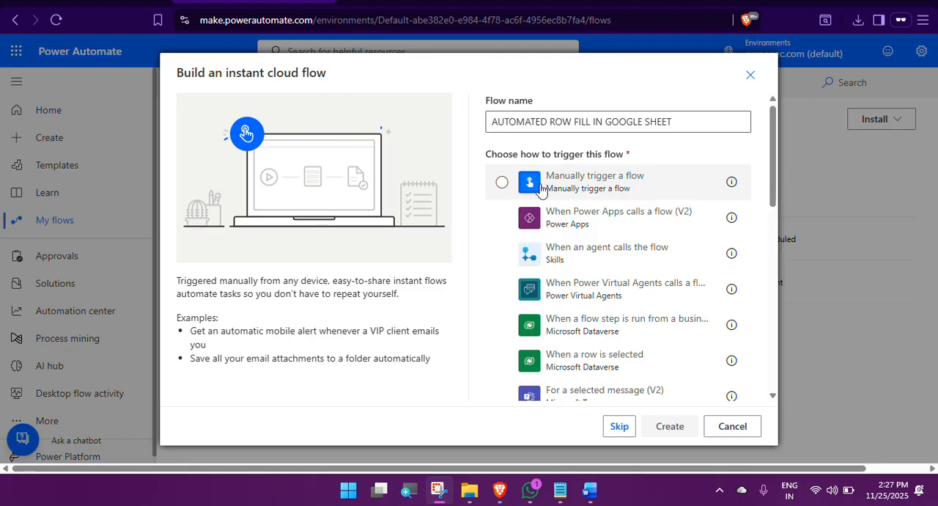
pyautogui.click(502, 184)
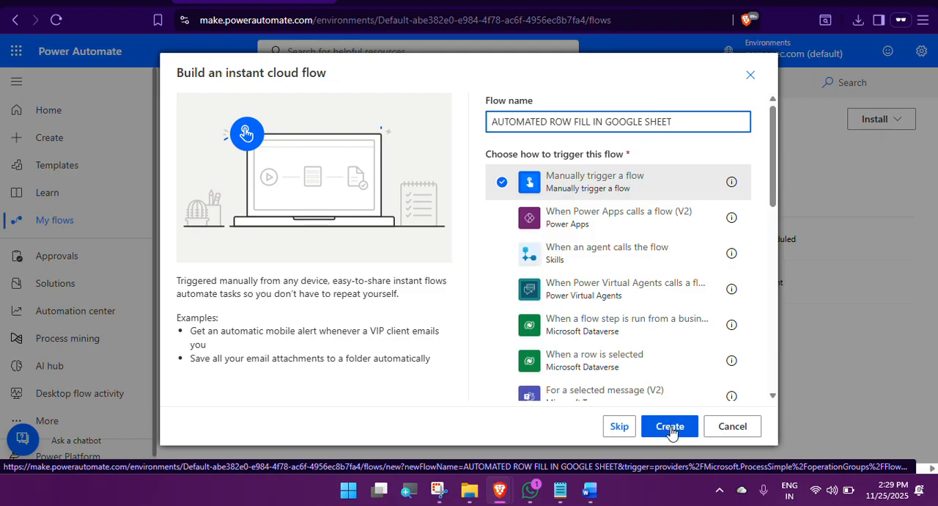
pyautogui.click(670, 428)
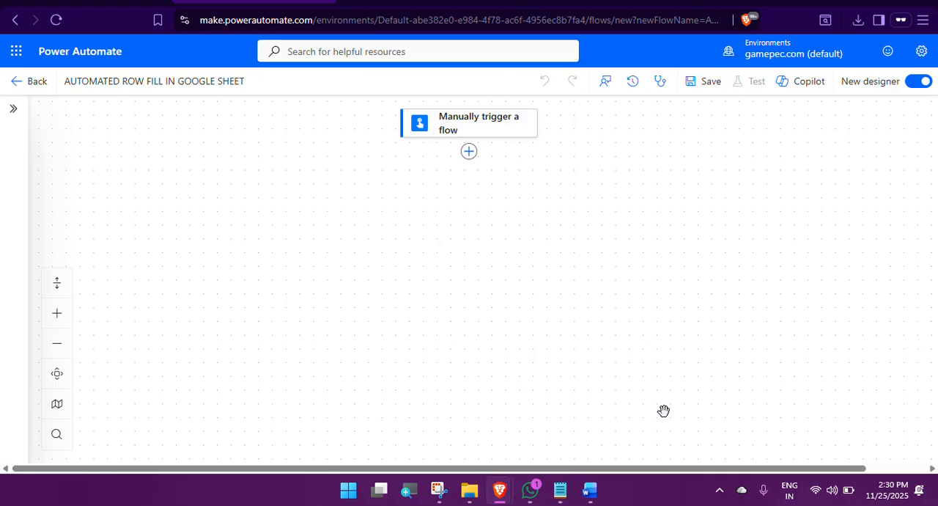
# Step: Add a text input named ID to the Manually trigger a flow trigger
pyautogui.click(452, 126)
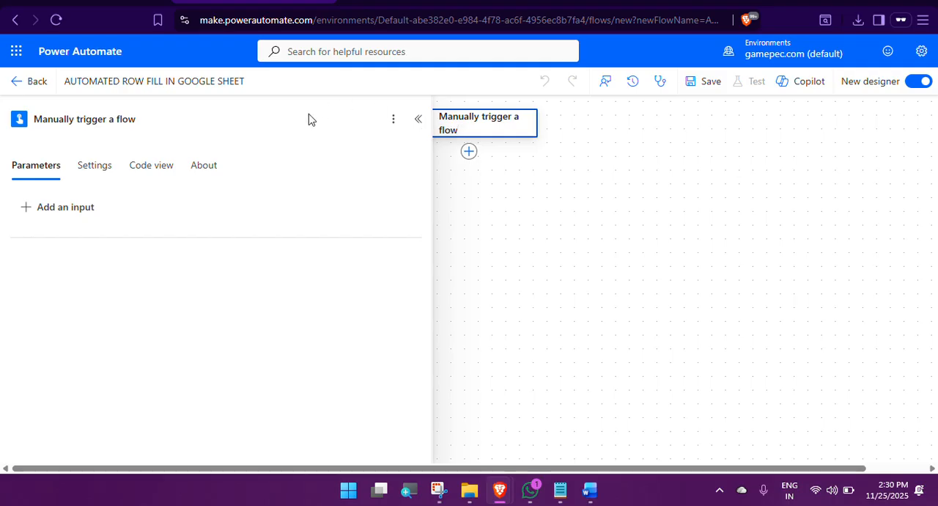
pyautogui.click(45, 213)
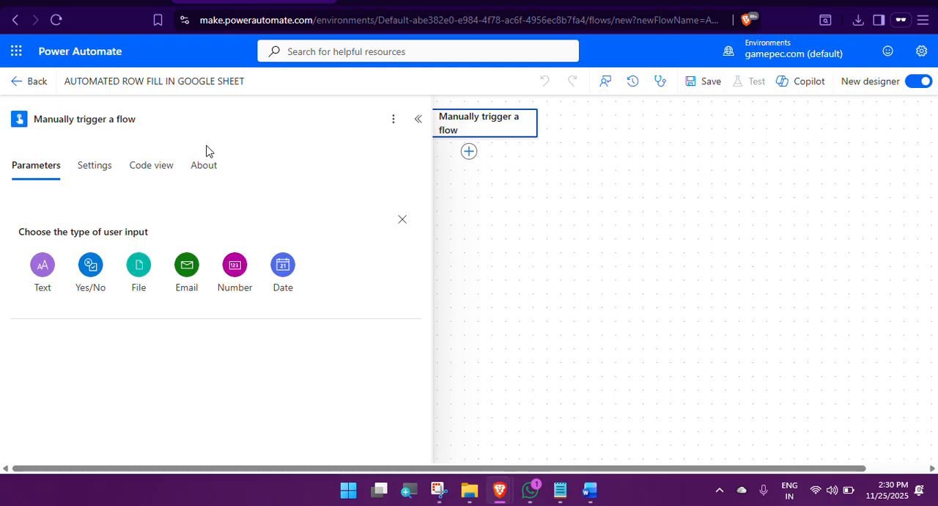
pyautogui.click(44, 269)
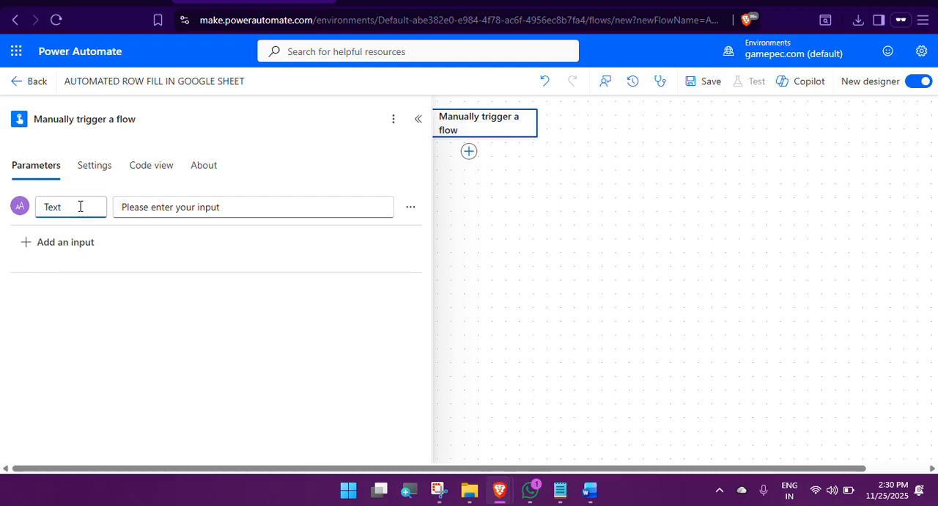
pyautogui.moveTo(80, 207); pyautogui.dragTo(20, 205)
pyautogui.write('ID')
# Step: Add a second text input named NAME to the manual trigger
pyautogui.click(52, 244)
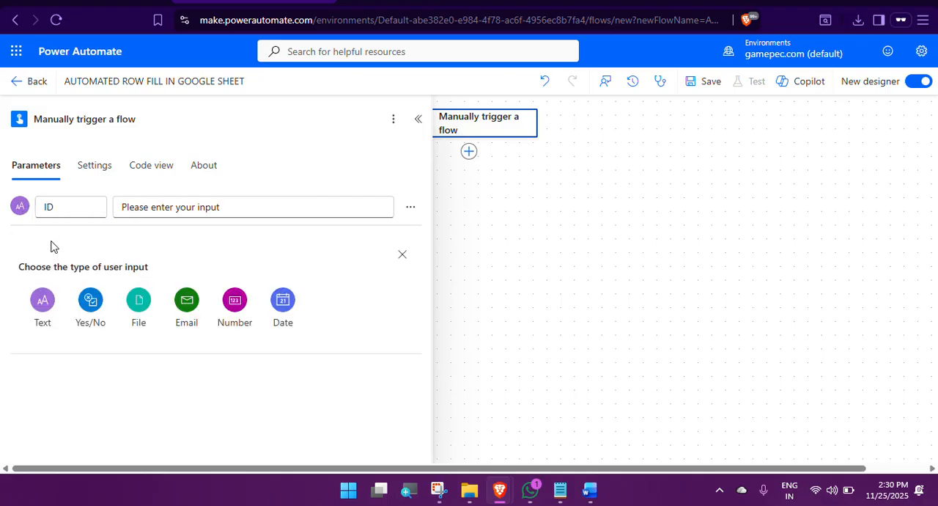
pyautogui.click(42, 308)
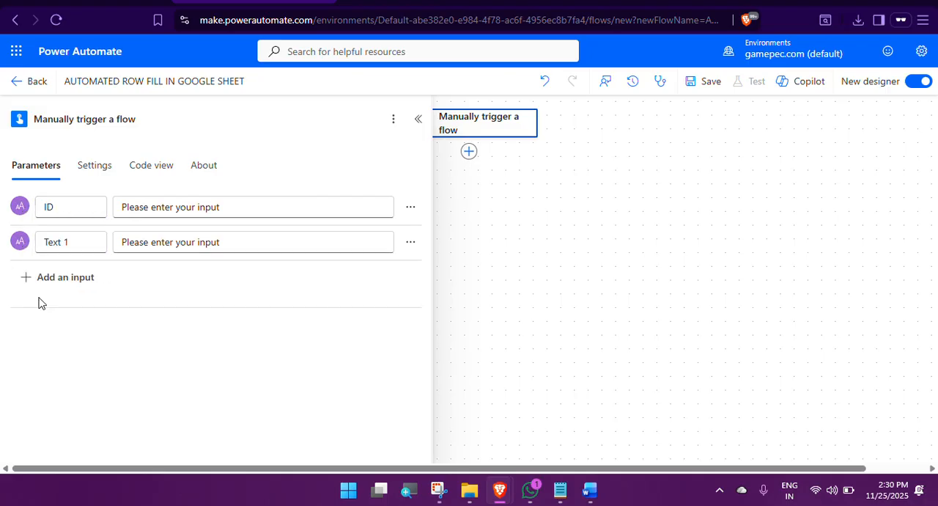
pyautogui.click(72, 241)
pyautogui.write('NAM')
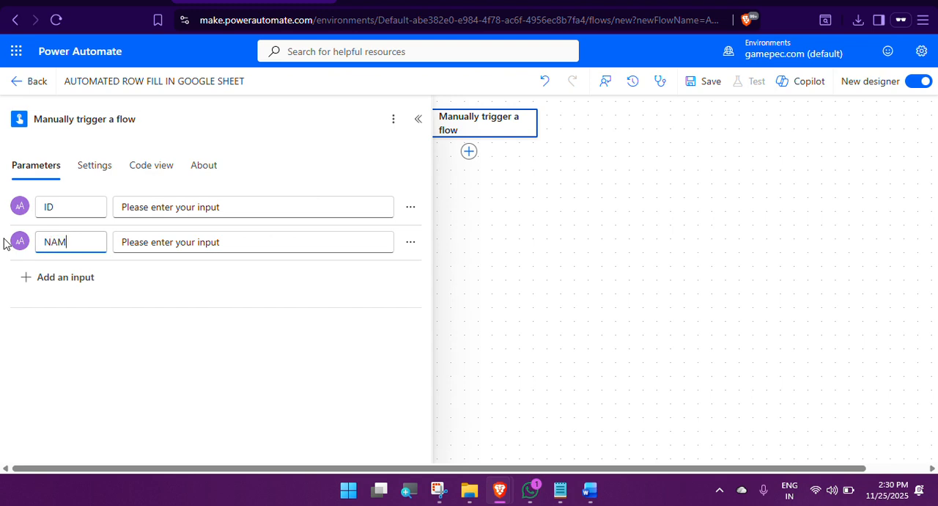
pyautogui.write('E')
# Step: Add a third text input named ADDRESS to the manual trigger and collapse its settings
pyautogui.click(55, 286)
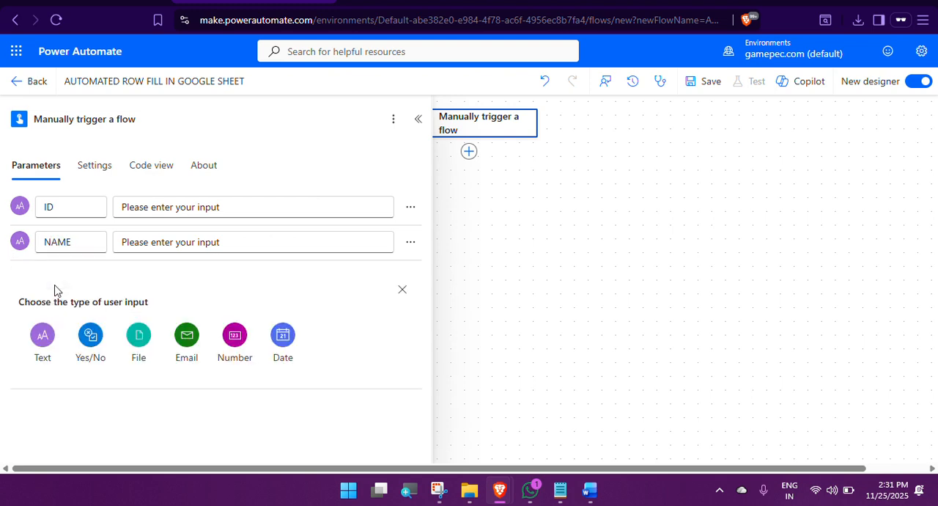
pyautogui.click(43, 338)
pyautogui.click(67, 277)
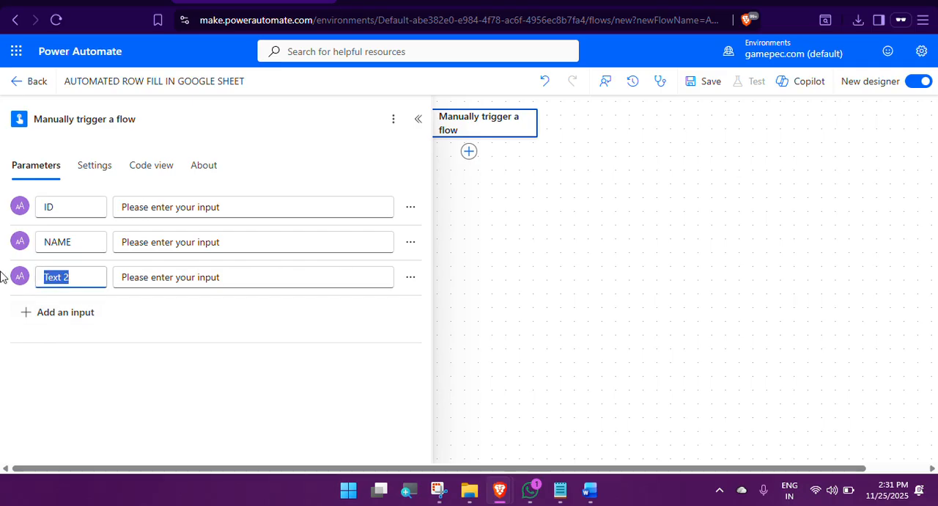
pyautogui.write('ADDRESS')
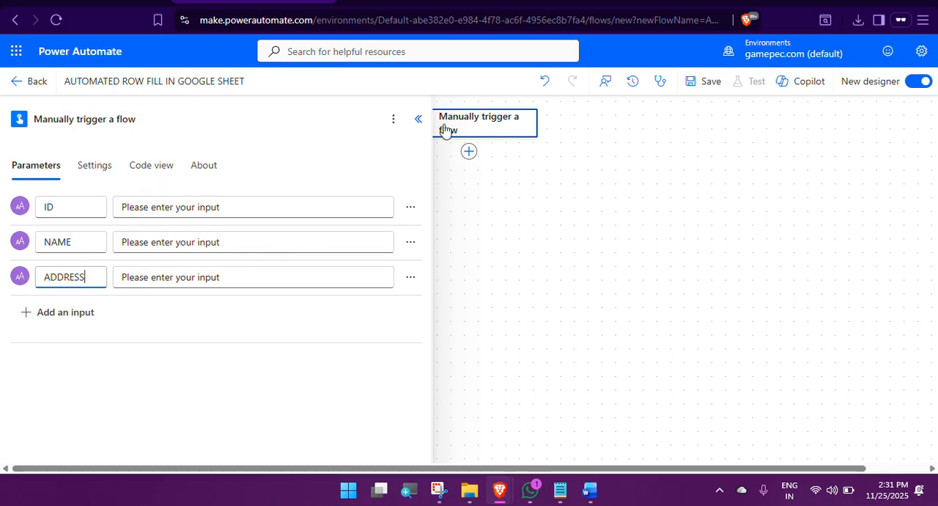
pyautogui.click(419, 120)
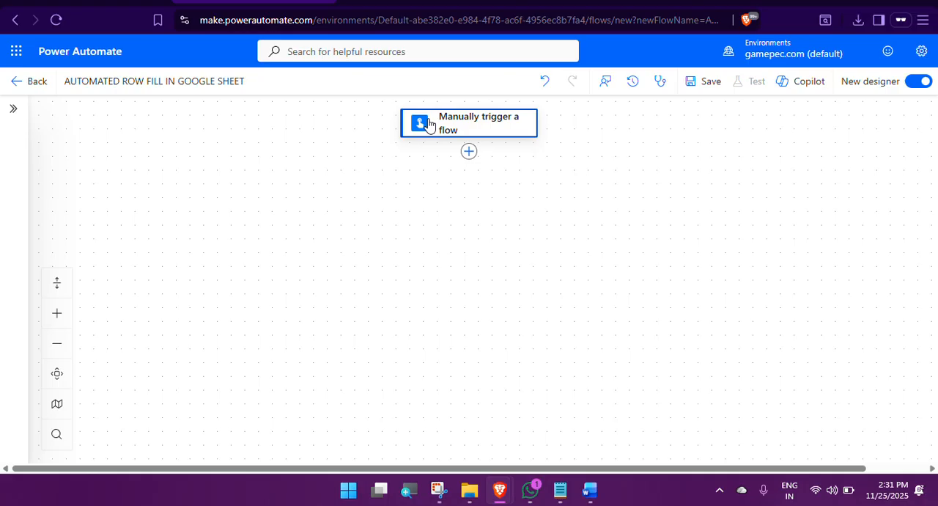
# Step: Search the actions for GOOGLE SHEET and add the Google Sheets Insert row action after the trigger
pyautogui.click(469, 153)
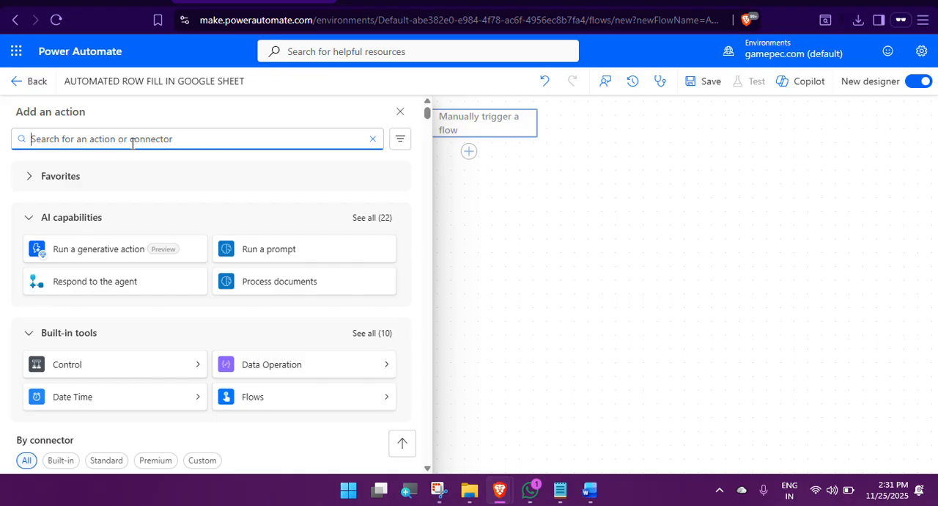
pyautogui.write('GOOG')
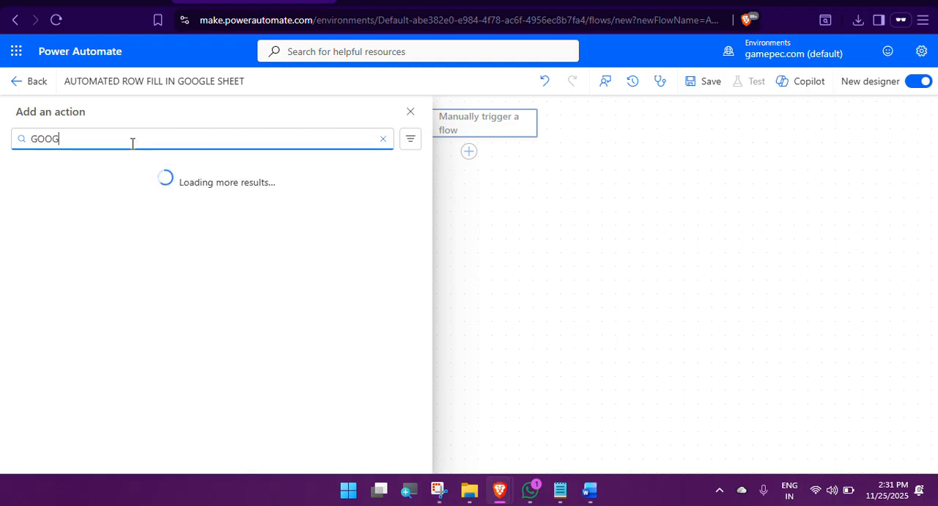
pyautogui.write('LE SHEET')
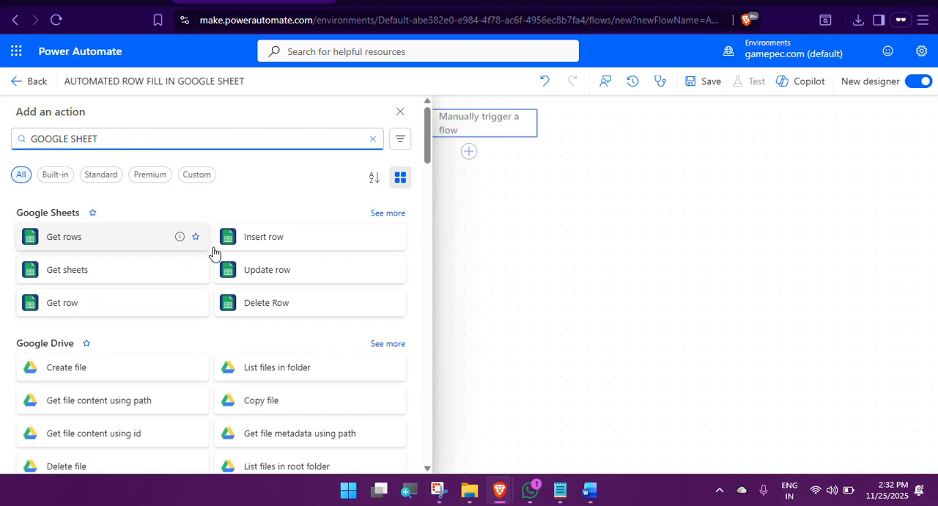
pyautogui.click(269, 243)
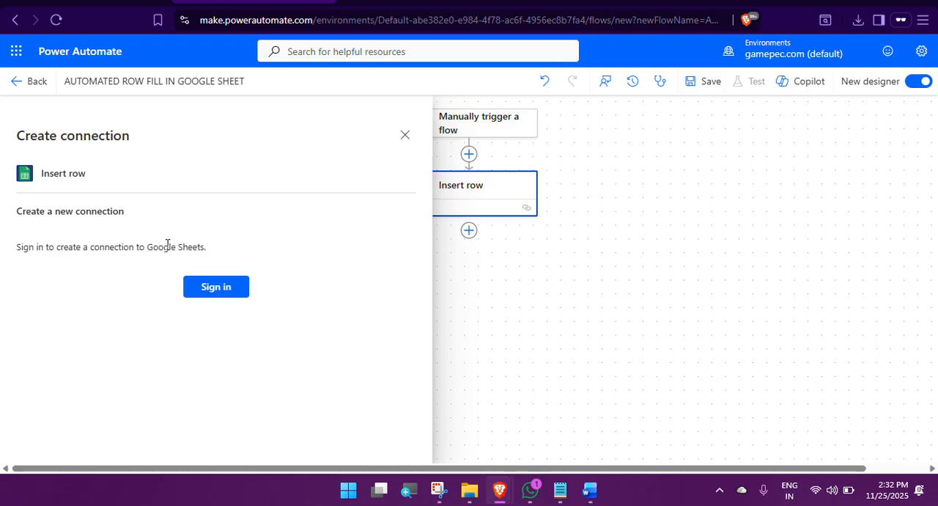
# Step: Start the Google Sheets connection sign-in with another Google account and submit that account's e-mail
pyautogui.click(220, 288)
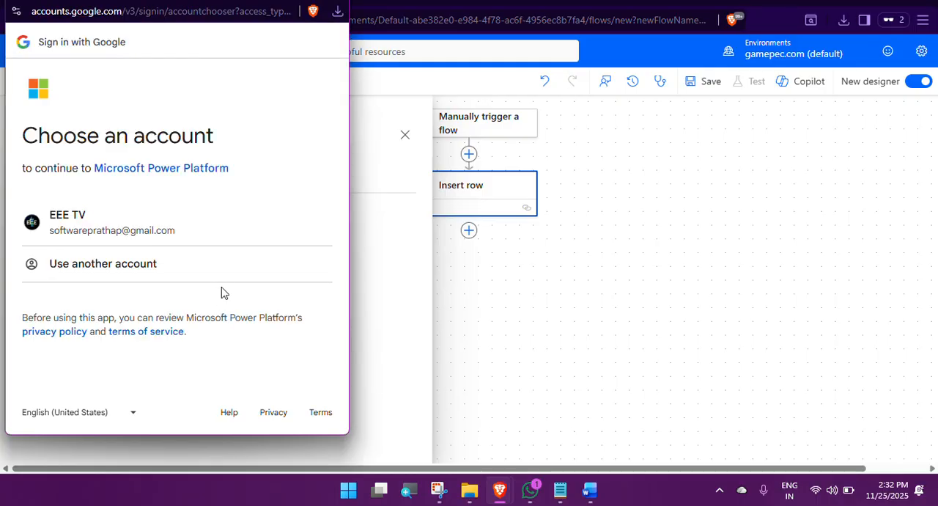
pyautogui.click(121, 267)
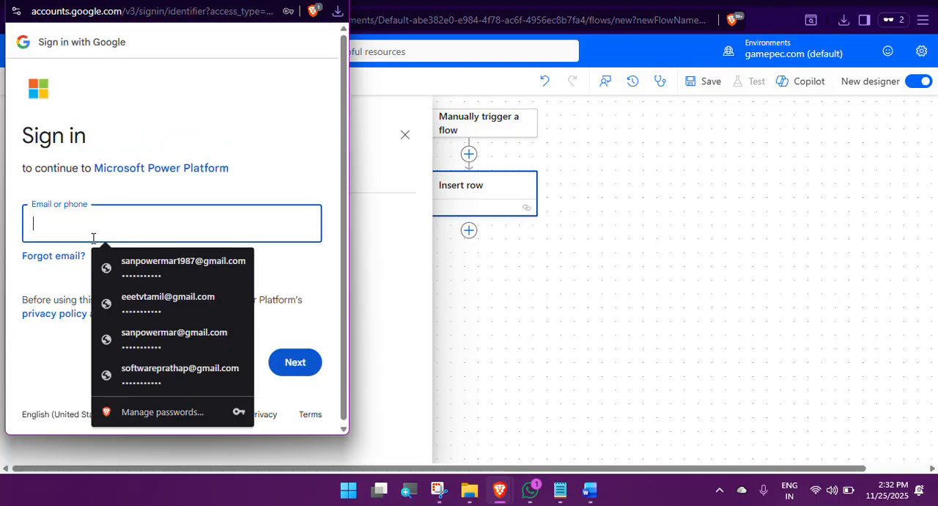
pyautogui.click(149, 269)
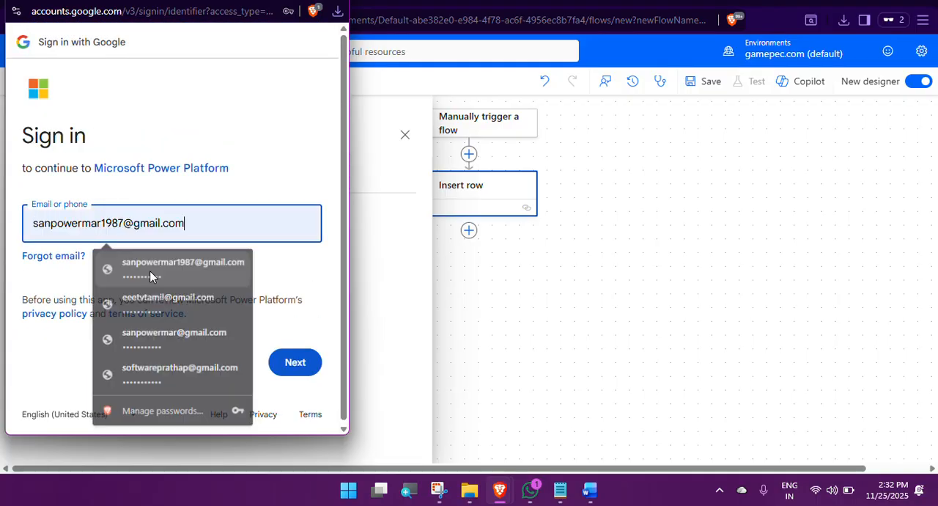
pyautogui.click(291, 368)
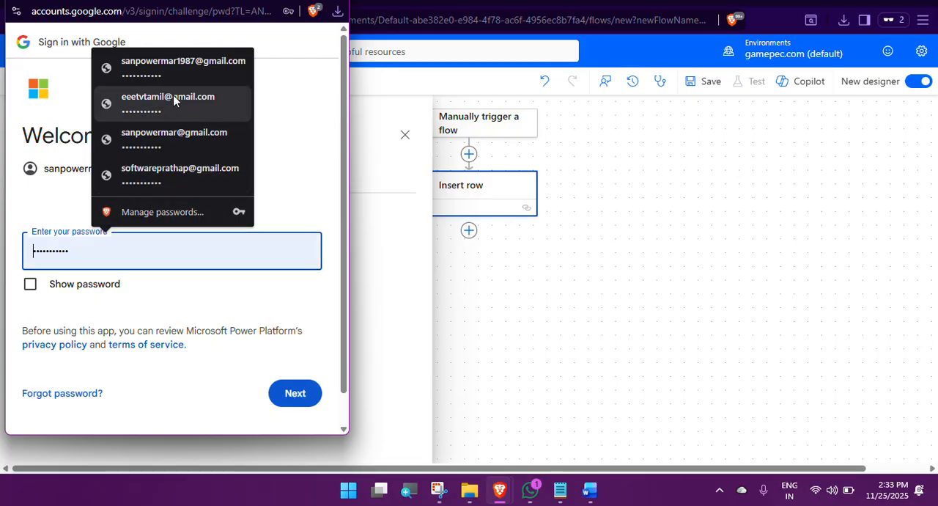
# Step: Submit the Google account password, first with the saved entry and again with a manually entered password
pyautogui.click(185, 71)
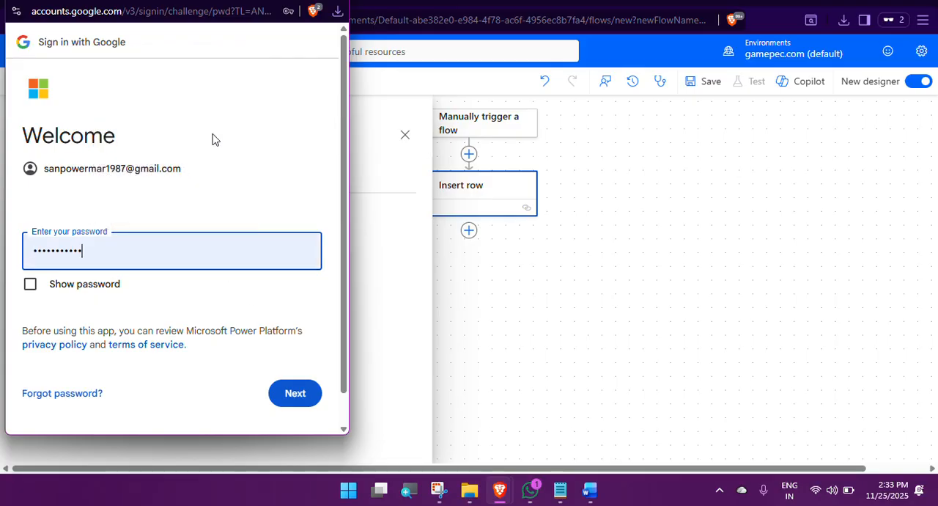
pyautogui.click(295, 395)
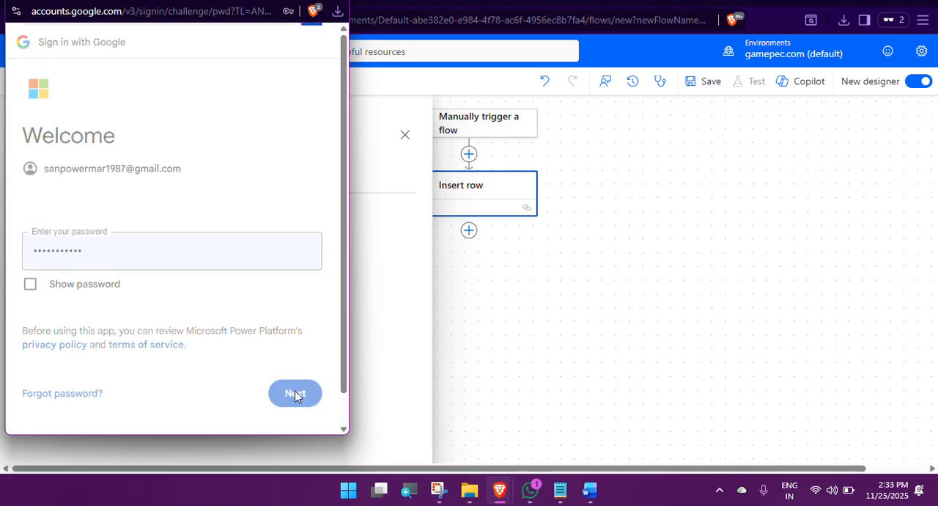
pyautogui.click(74, 253)
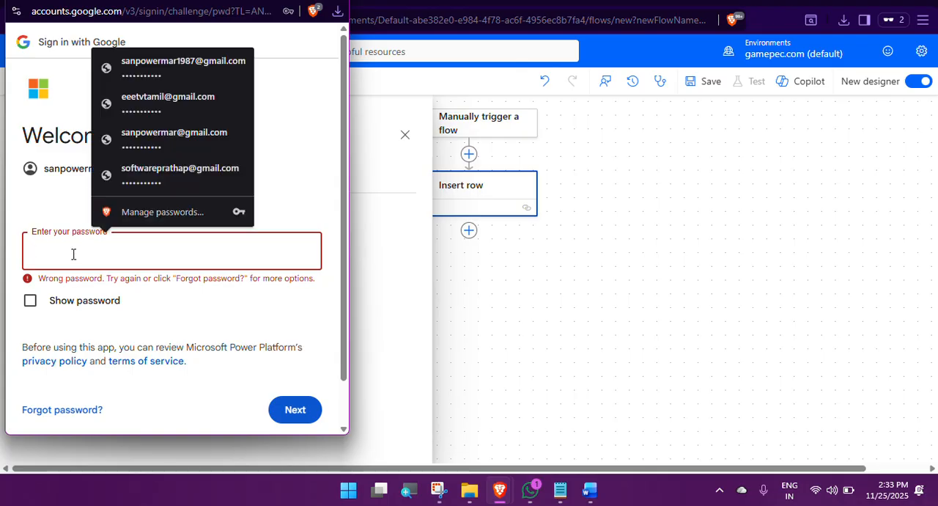
pyautogui.write('••••')
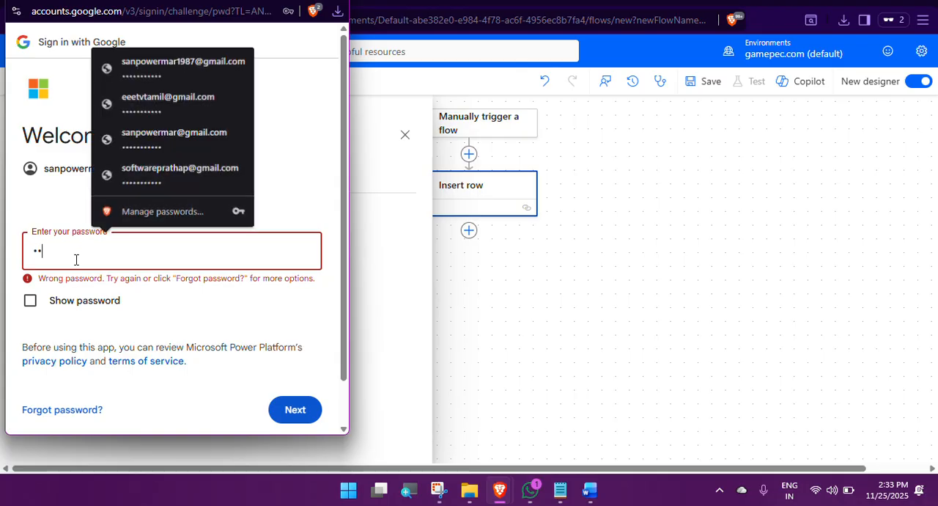
pyautogui.write('•••••••')
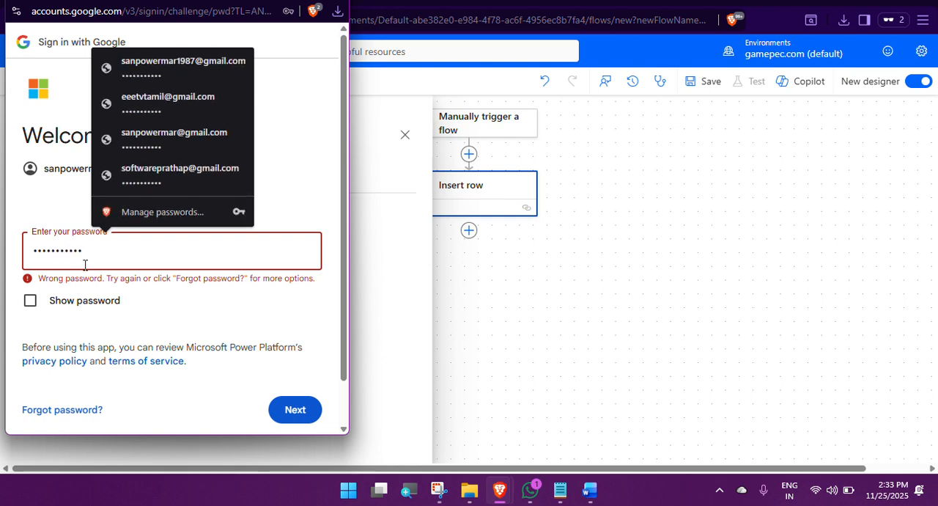
pyautogui.click(308, 413)
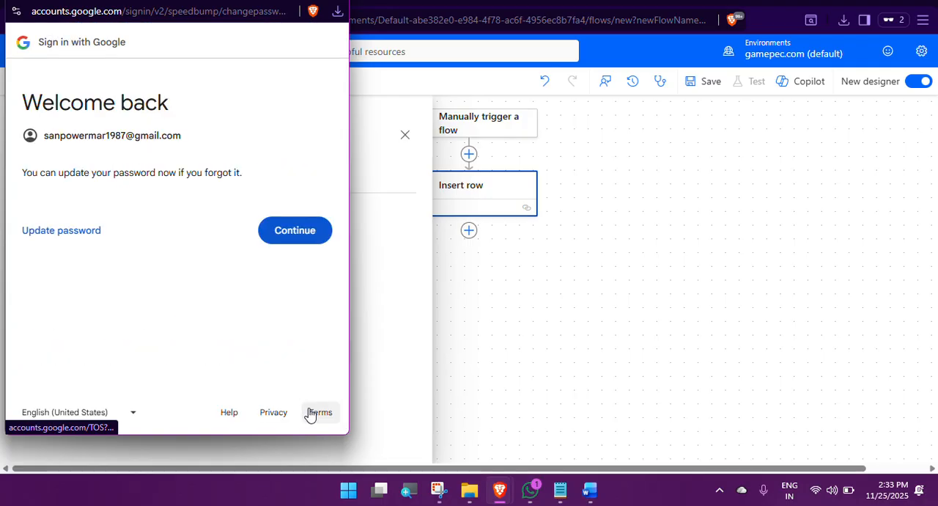
# Step: Continue the Google sign-in without updating the password and grant Microsoft Power Platform access to the account
pyautogui.click(291, 231)
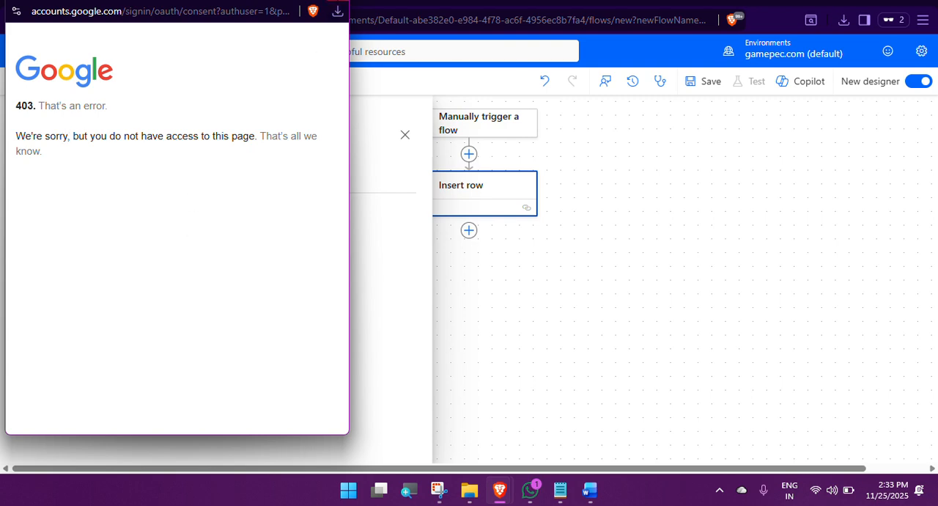
pyautogui.click(336, 1)
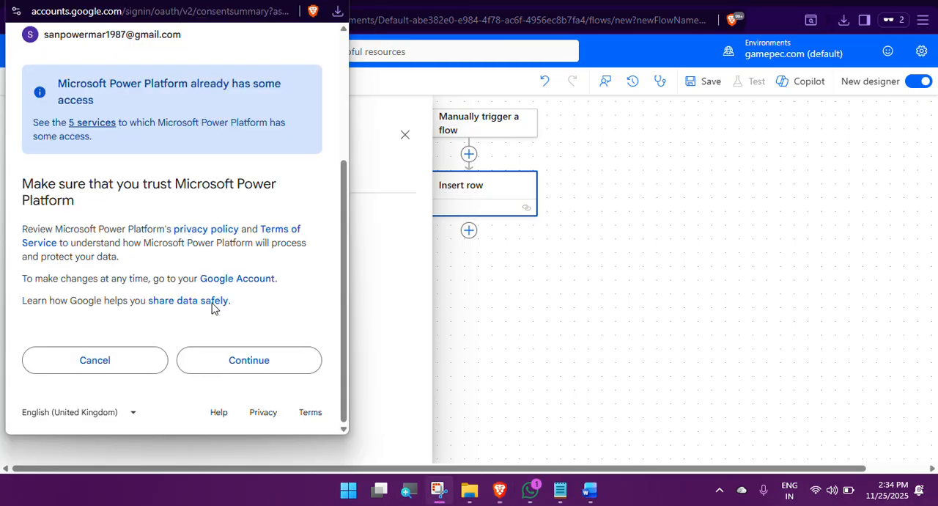
pyautogui.click(233, 364)
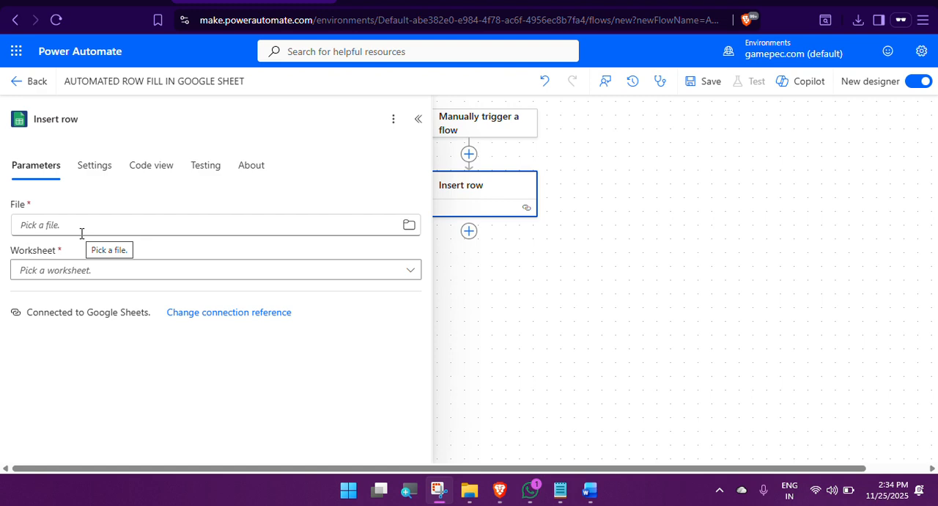
# Step: Check the open spreadsheet's name and choose EEETV AUTOMATE from GoogleDrive as the file for Insert row
pyautogui.click(409, 227)
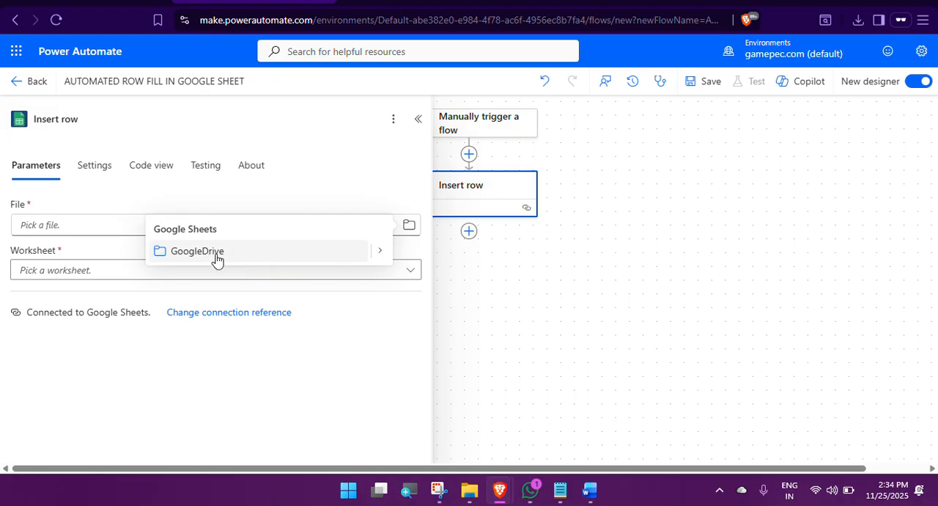
pyautogui.click(376, 253)
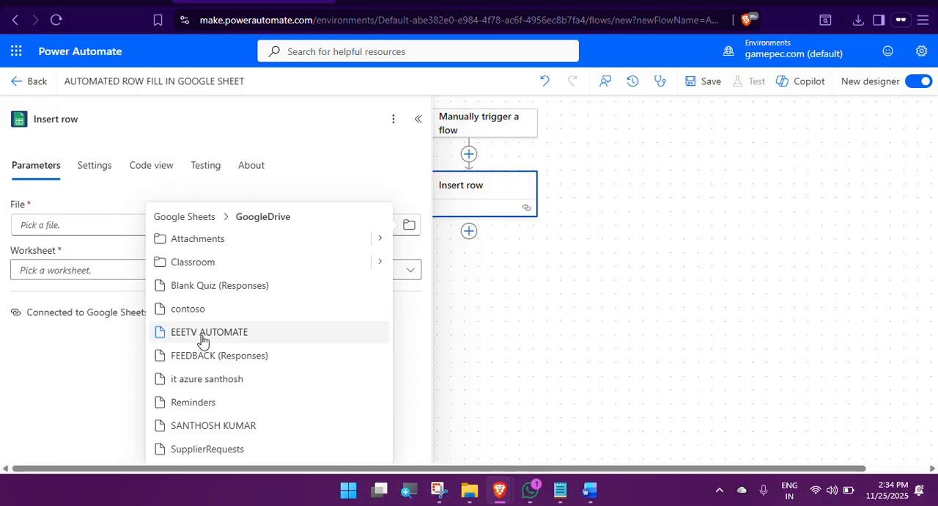
pyautogui.moveTo(499, 489)
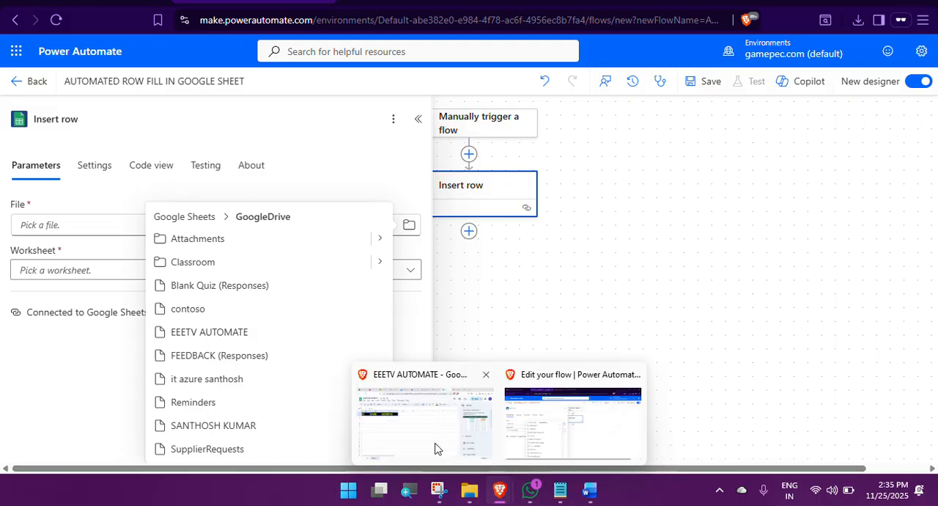
pyautogui.click(432, 443)
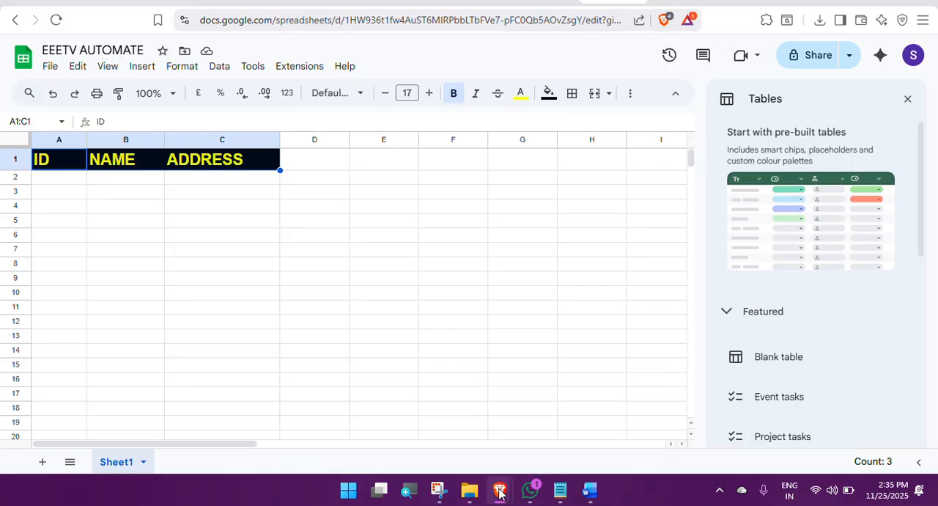
pyautogui.moveTo(500, 490)
pyautogui.click(524, 449)
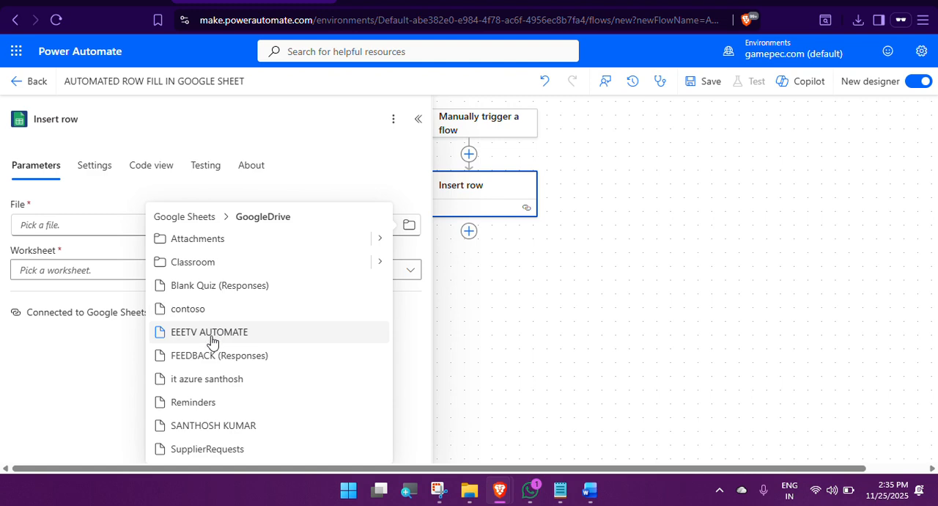
pyautogui.click(185, 336)
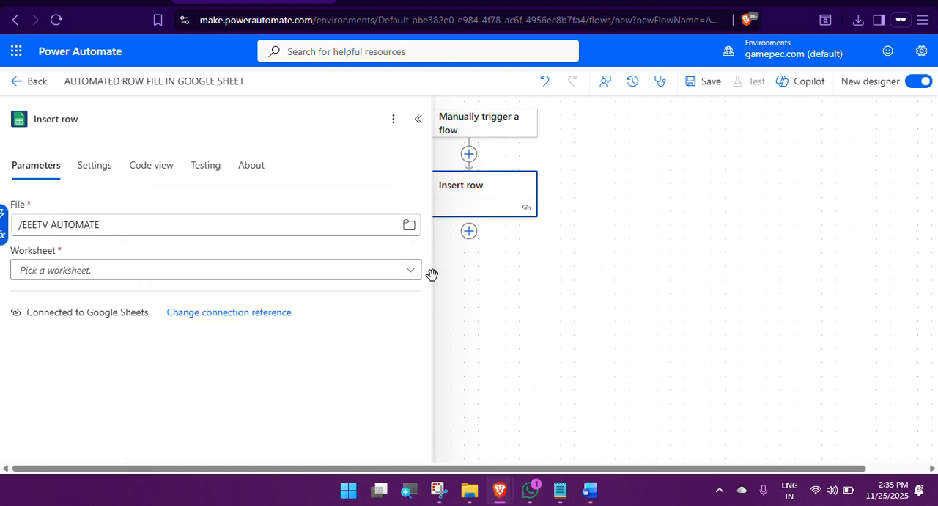
# Step: Set the Insert row worksheet to Sheet1, reloading the worksheet list as needed
pyautogui.click(411, 272)
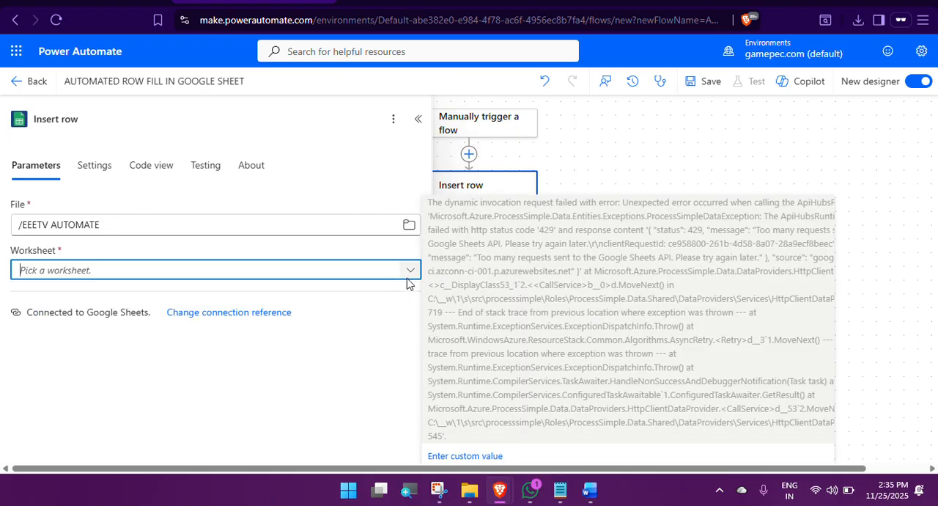
pyautogui.click(408, 273)
pyautogui.click(409, 273)
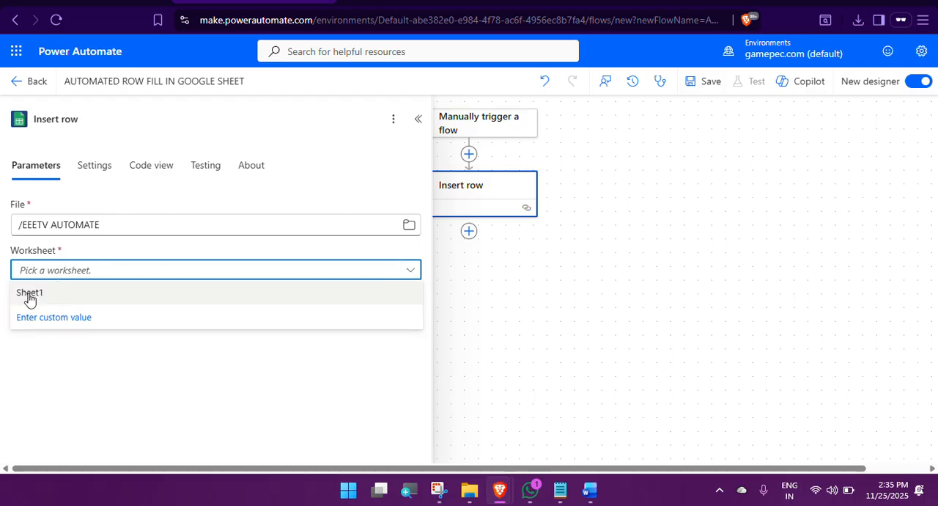
pyautogui.click(29, 295)
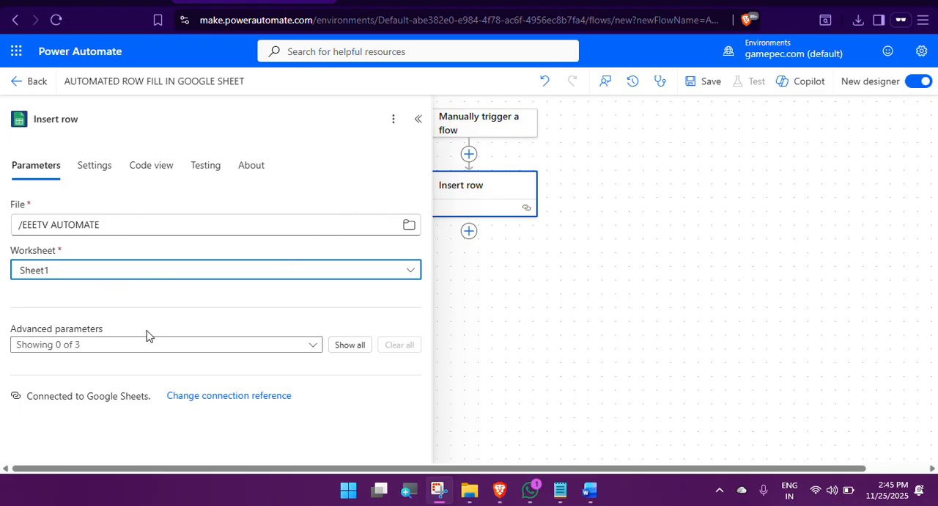
# Step: Show all advanced parameters of Insert row, set ID to 1, fill in the person's name and address, and collapse the settings
pyautogui.click(349, 345)
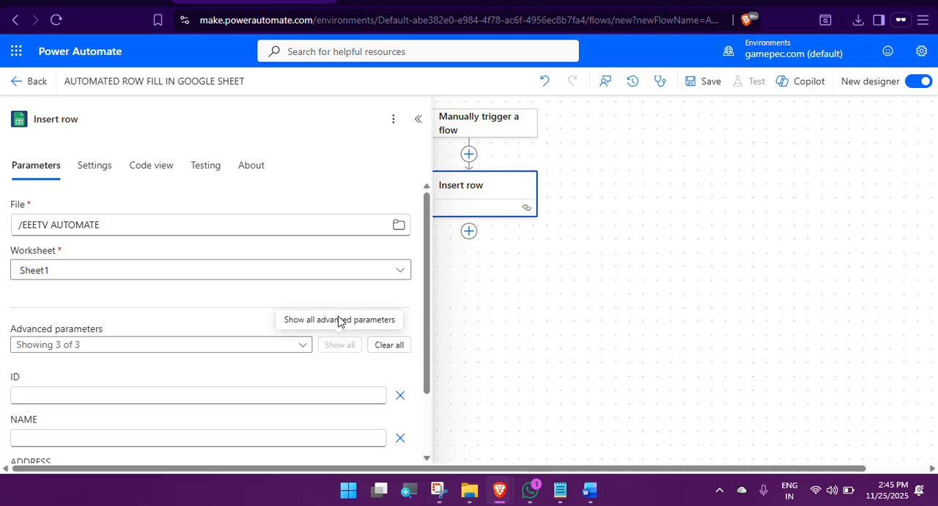
pyautogui.scroll(-2, 352, 294)
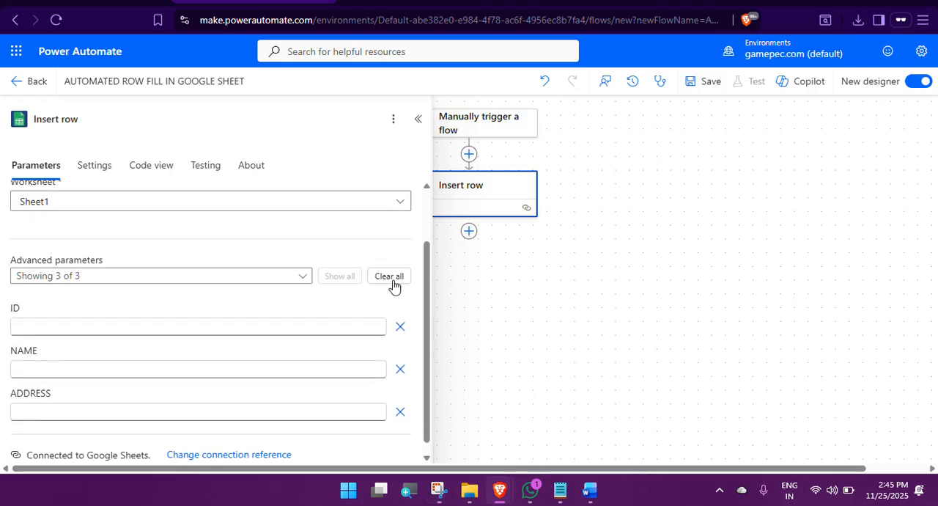
pyautogui.click(48, 315)
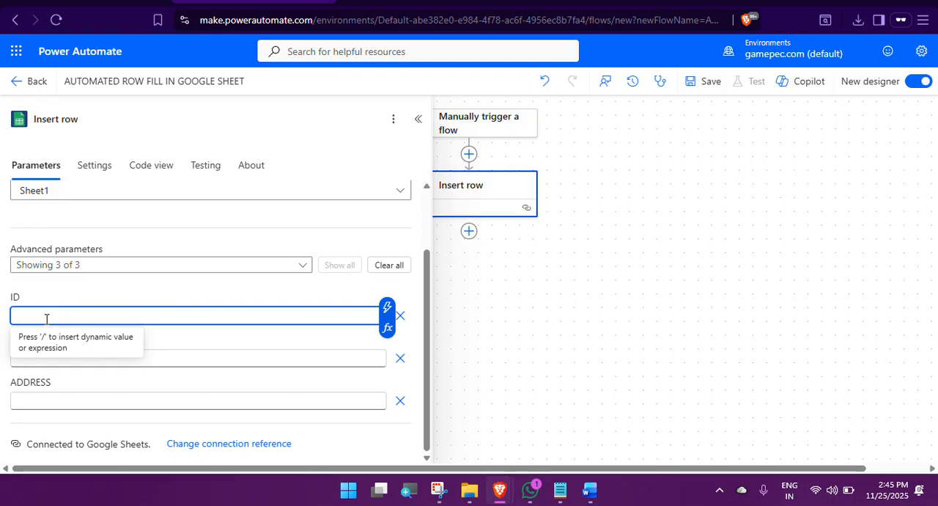
pyautogui.write('1')
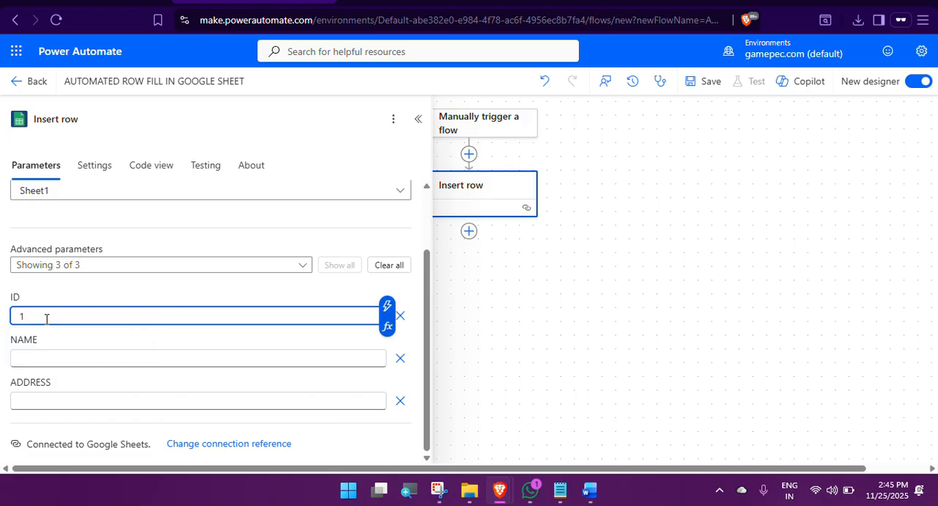
pyautogui.click(31, 357)
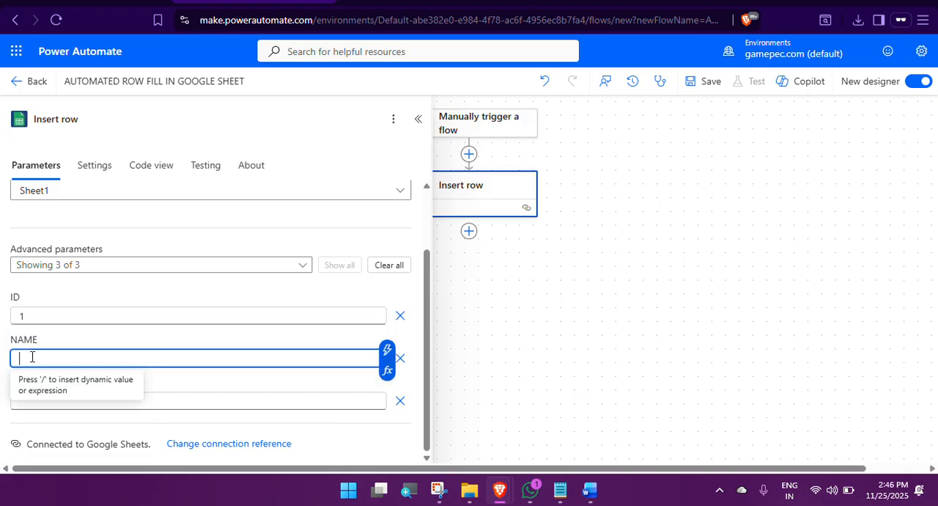
pyautogui.write('SANTHOSH')
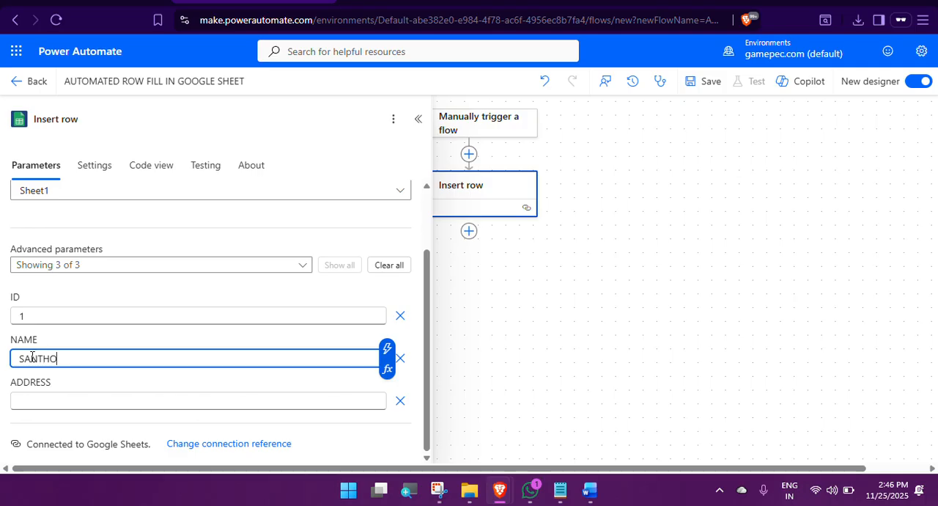
pyautogui.click(44, 402)
pyautogui.write('C')
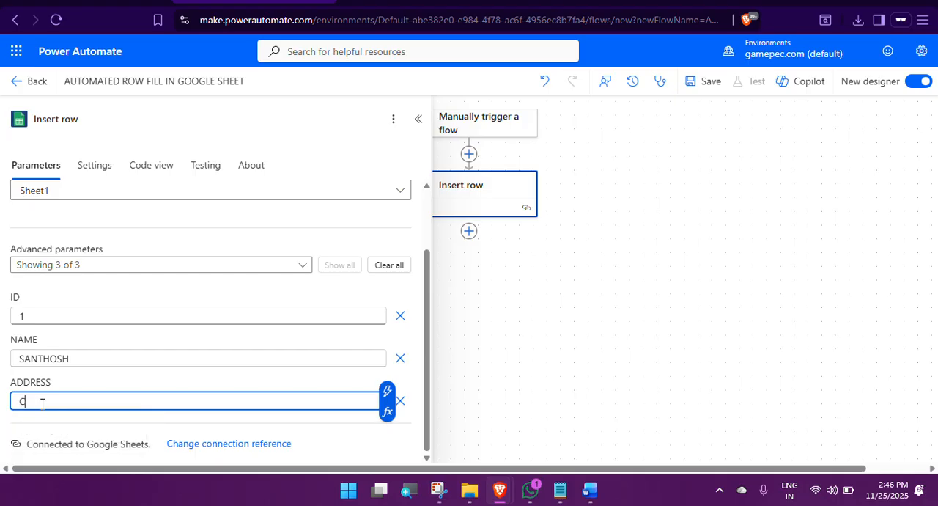
pyautogui.write('UDDALORE')
pyautogui.click(419, 120)
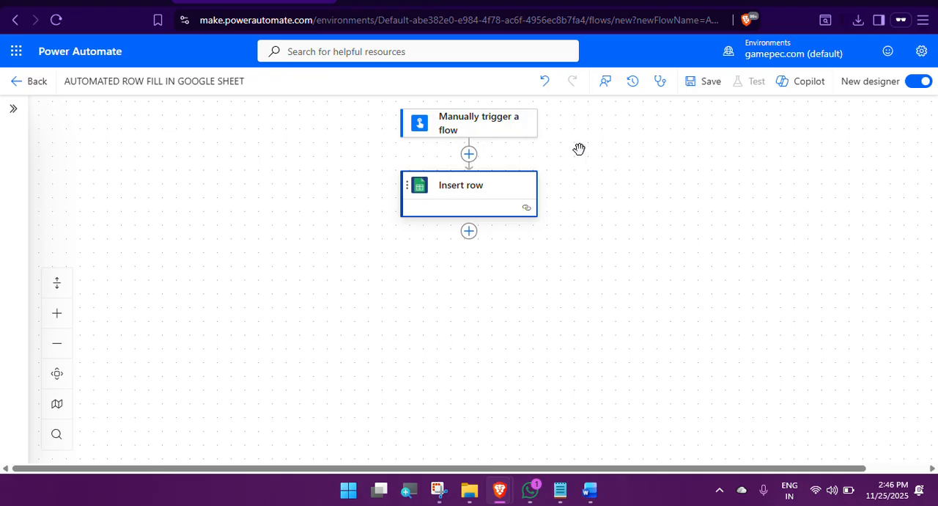
# Step: Check the flow for errors with Flow checker and save the flow
pyautogui.click(660, 83)
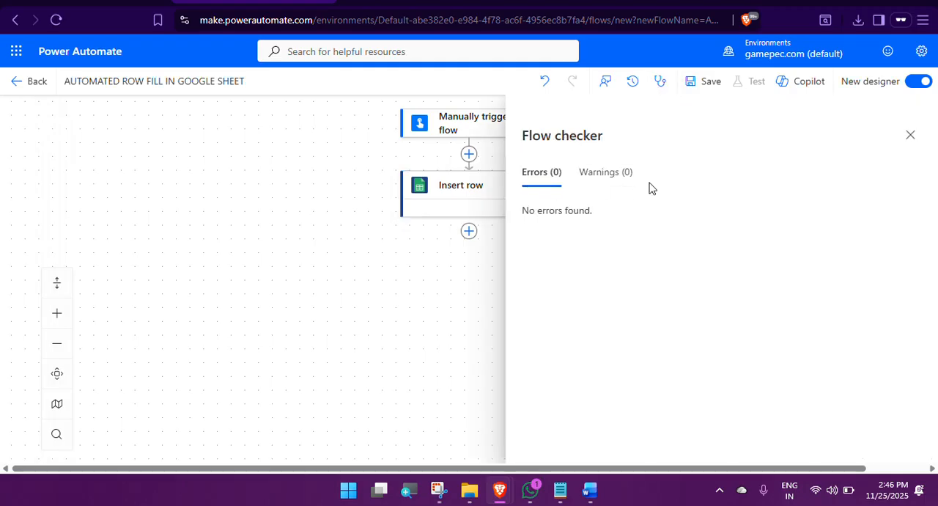
pyautogui.click(909, 137)
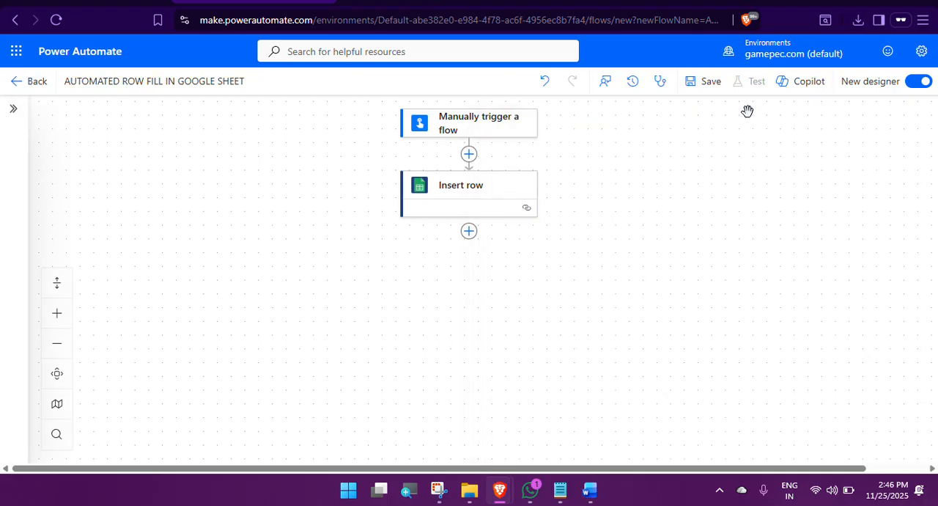
pyautogui.click(700, 90)
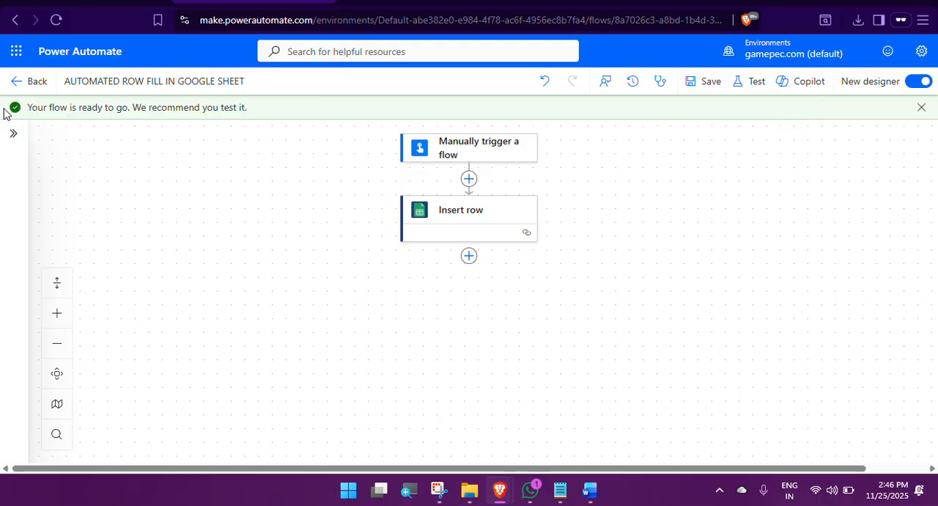
# Step: Start a manual test of the flow and continue past the Google Sheets connection check
pyautogui.click(749, 84)
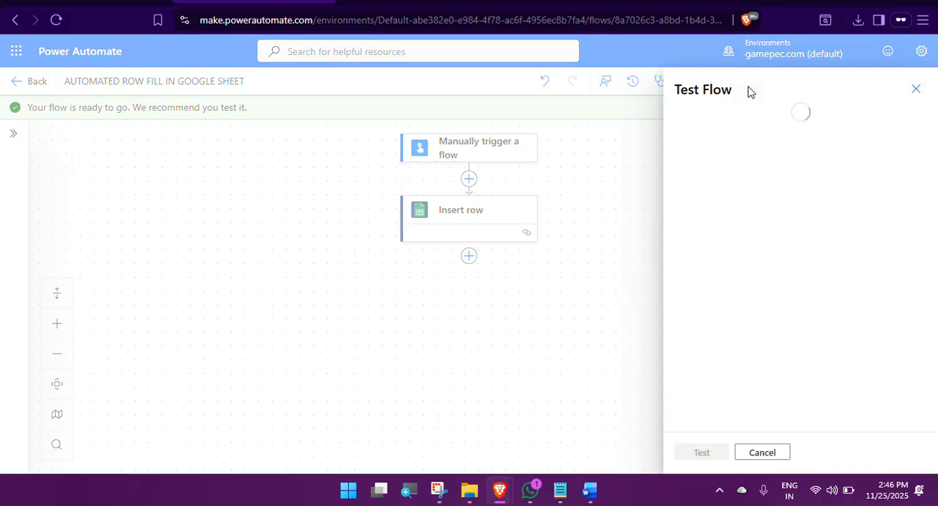
pyautogui.click(706, 136)
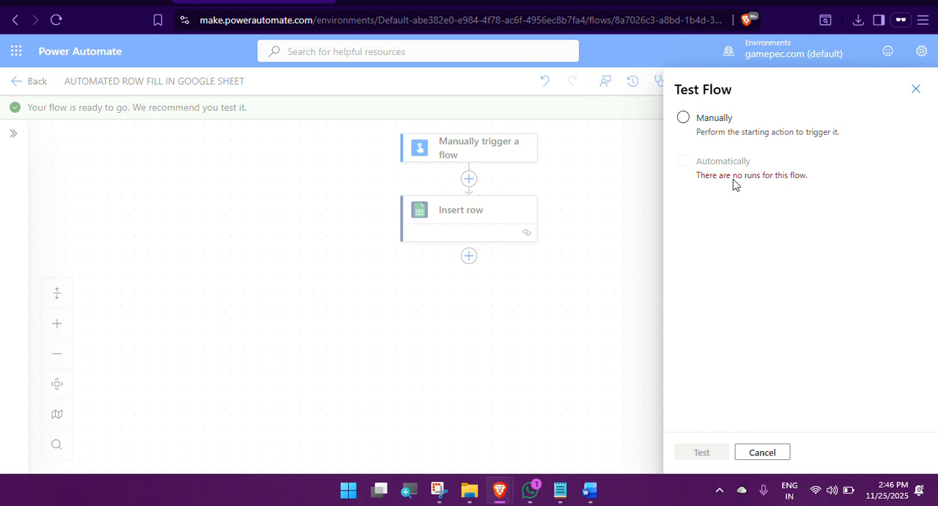
pyautogui.click(683, 118)
pyautogui.click(702, 451)
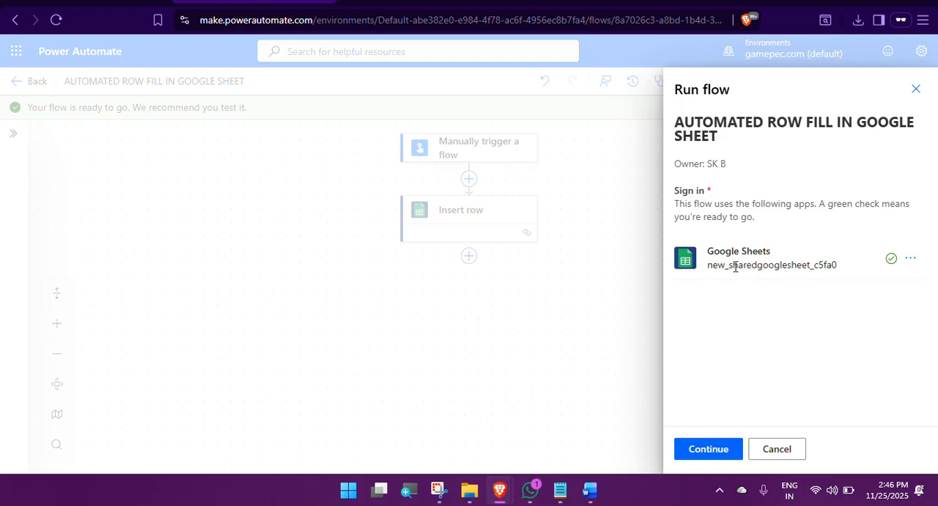
pyautogui.click(708, 455)
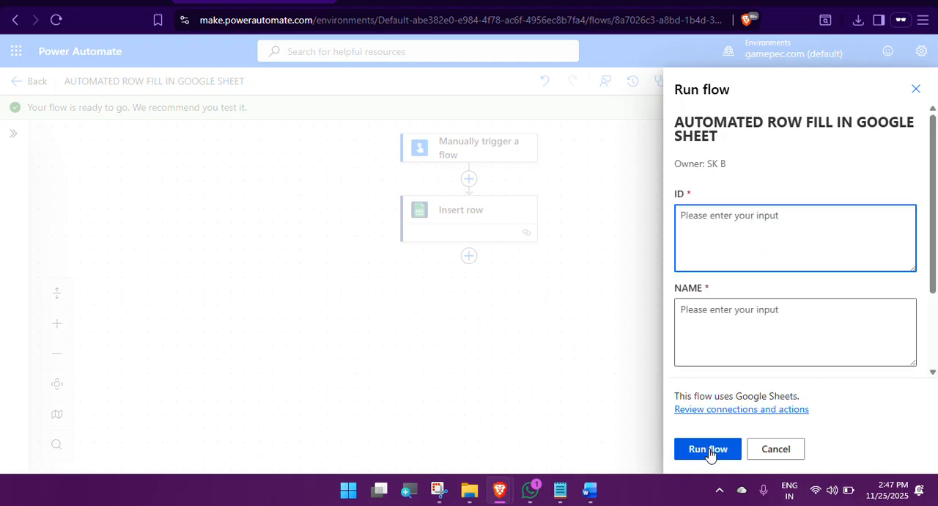
# Step: Set the run input ID to 1, fill in the person's name and address, run the flow and close the run dialog
pyautogui.scroll(-2, 742, 301)
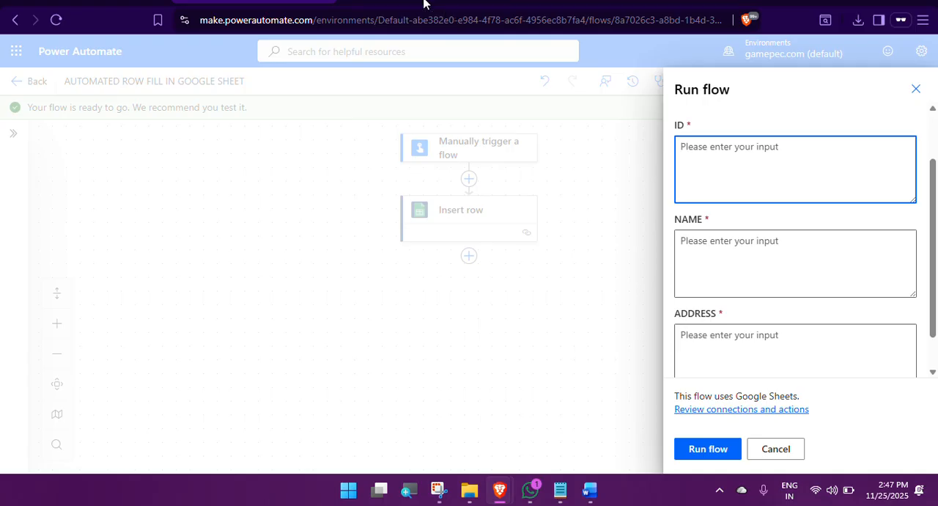
pyautogui.click(392, 7)
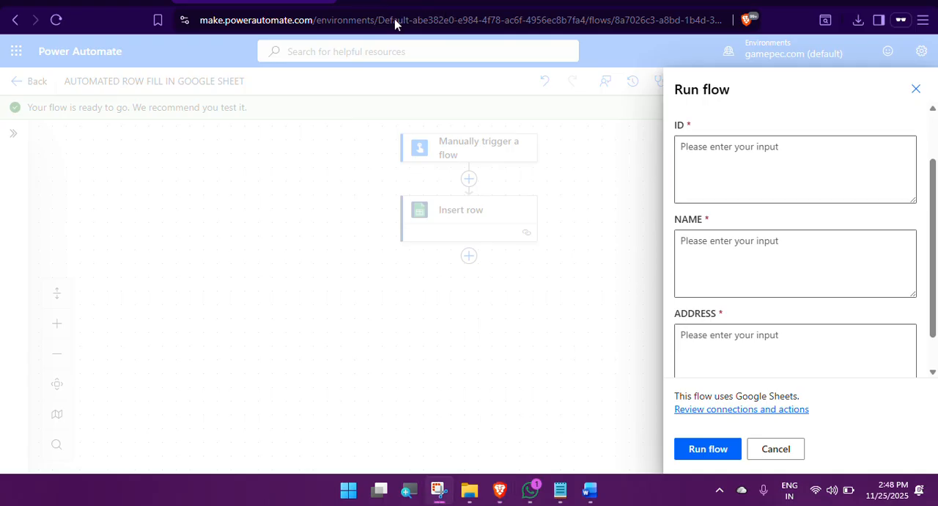
pyautogui.click(702, 153)
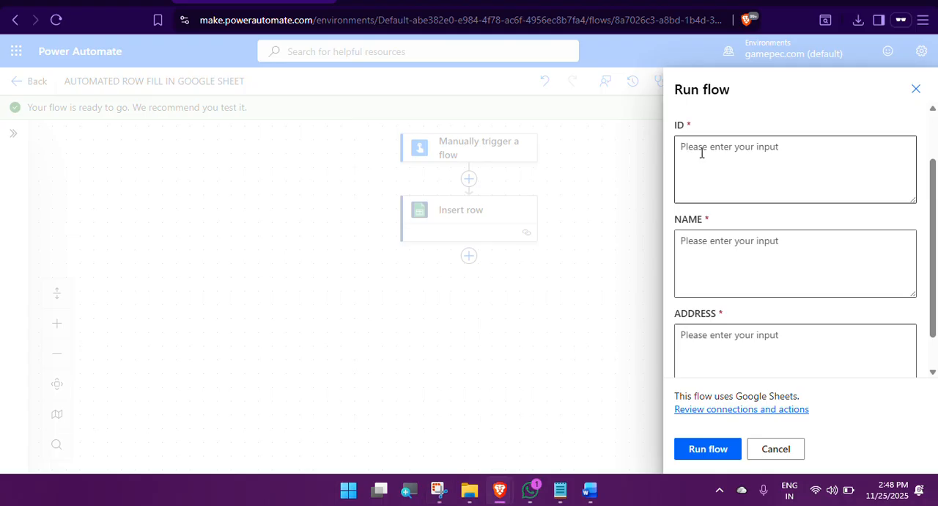
pyautogui.click(701, 153)
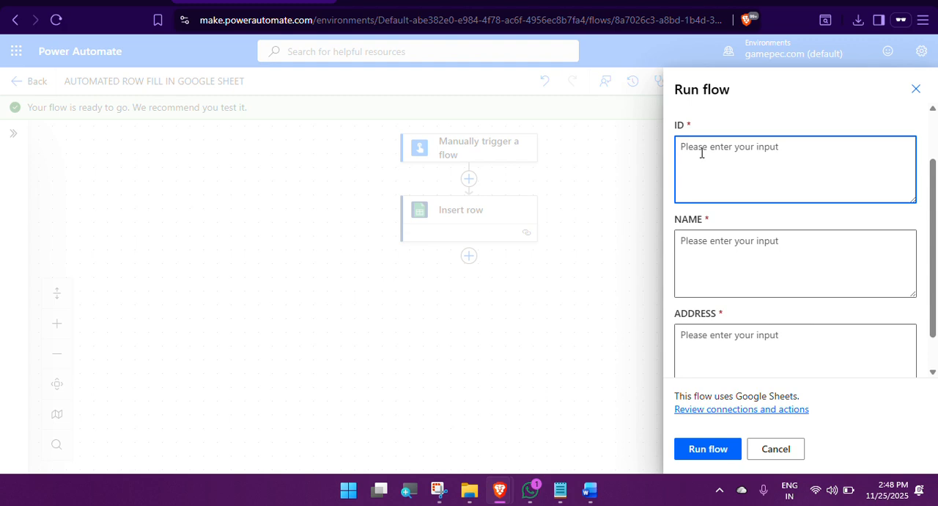
pyautogui.write('1')
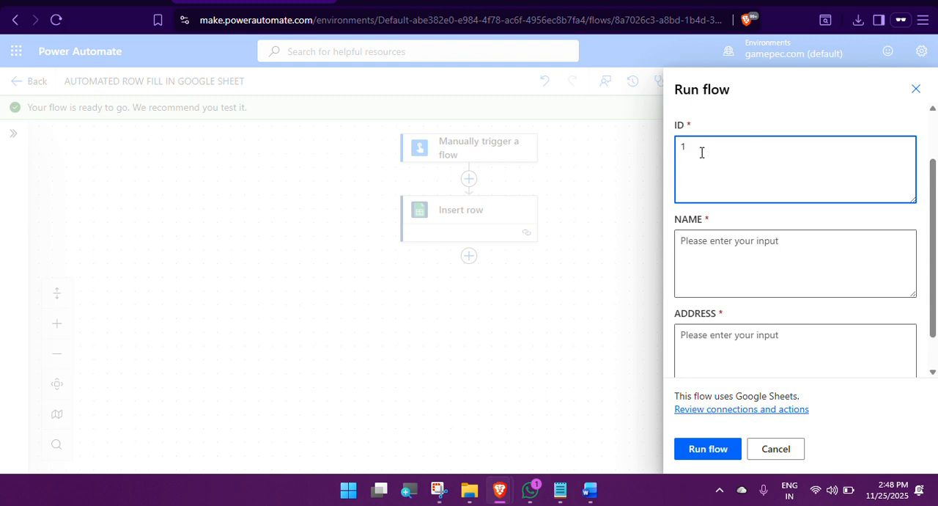
pyautogui.click(708, 260)
pyautogui.write('SANTHOSH')
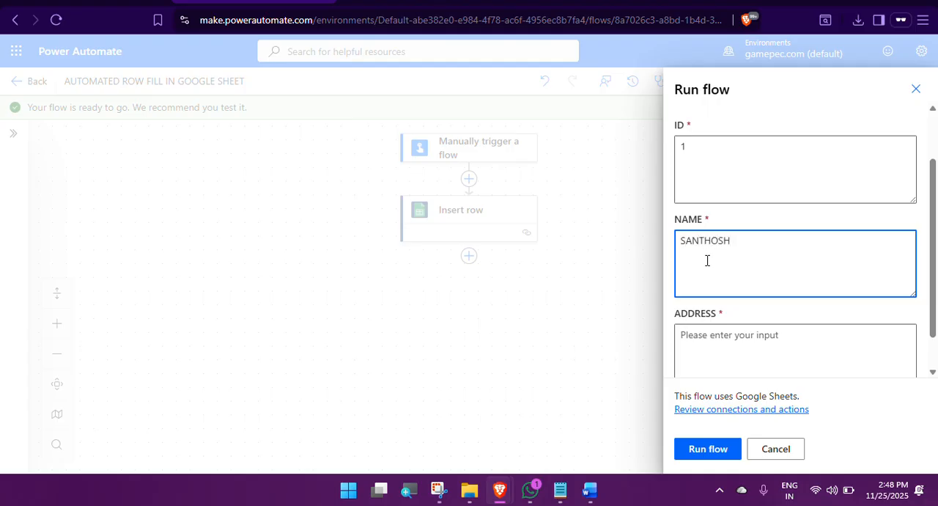
pyautogui.click(713, 339)
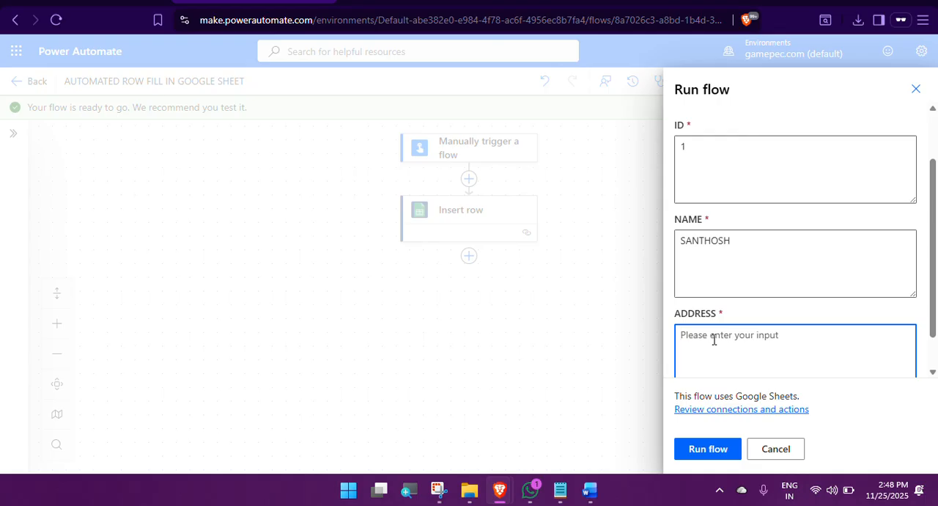
pyautogui.write('CUDDALORE')
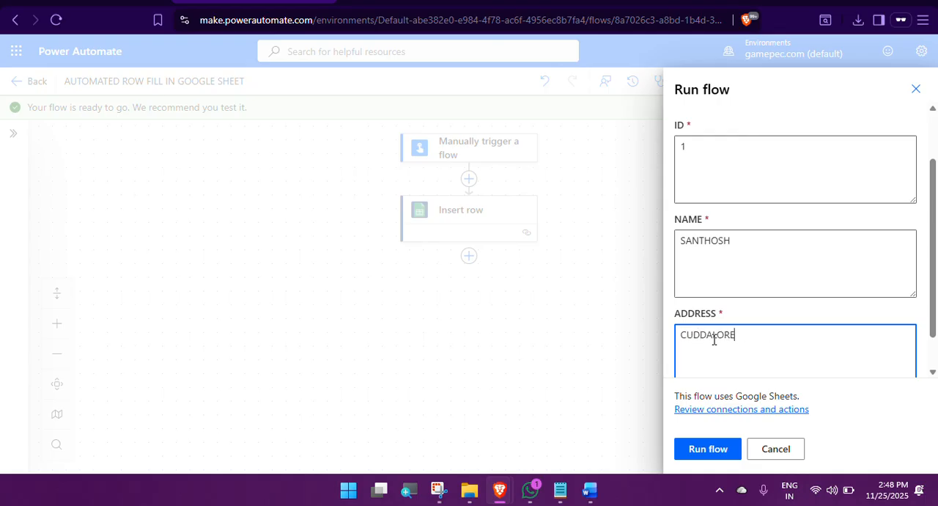
pyautogui.click(708, 449)
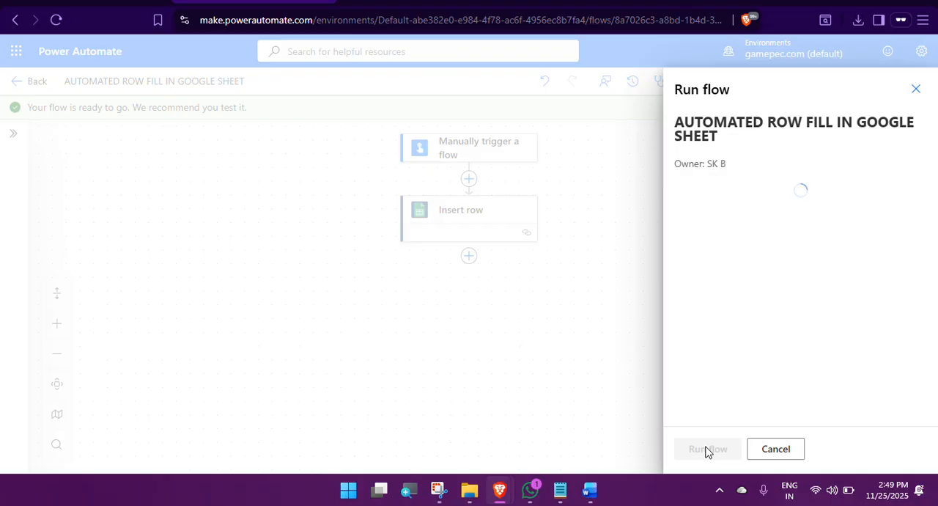
pyautogui.click(706, 452)
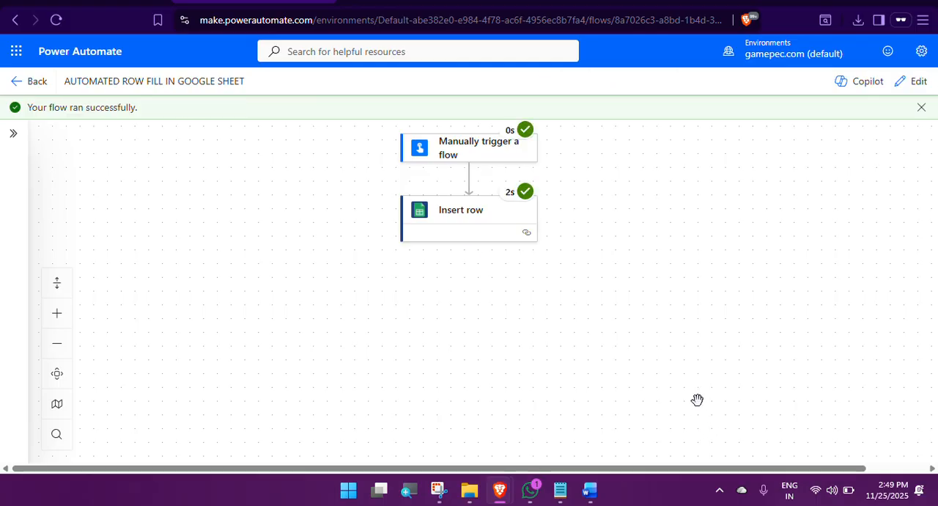
# Step: Check the EEETV AUTOMATE Google Sheet for the inserted row and return to the flow
pyautogui.moveTo(508, 496)
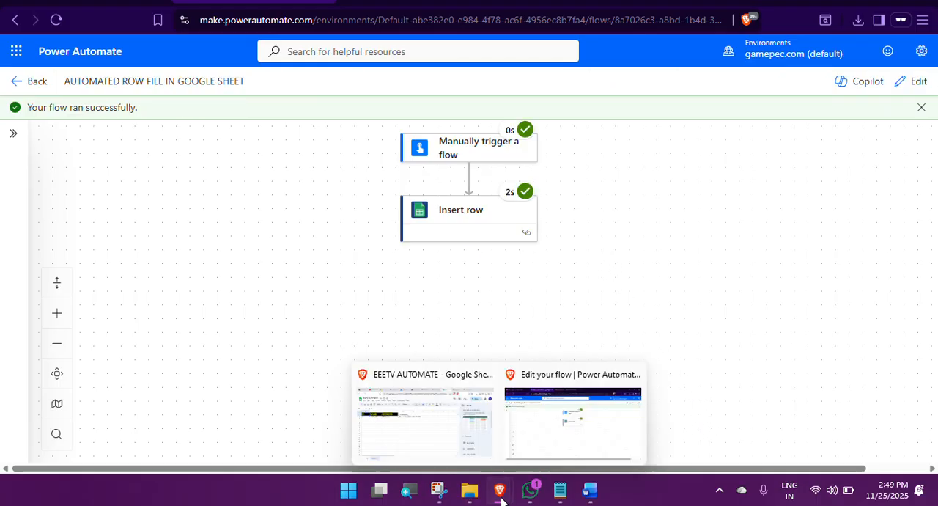
pyautogui.click(435, 430)
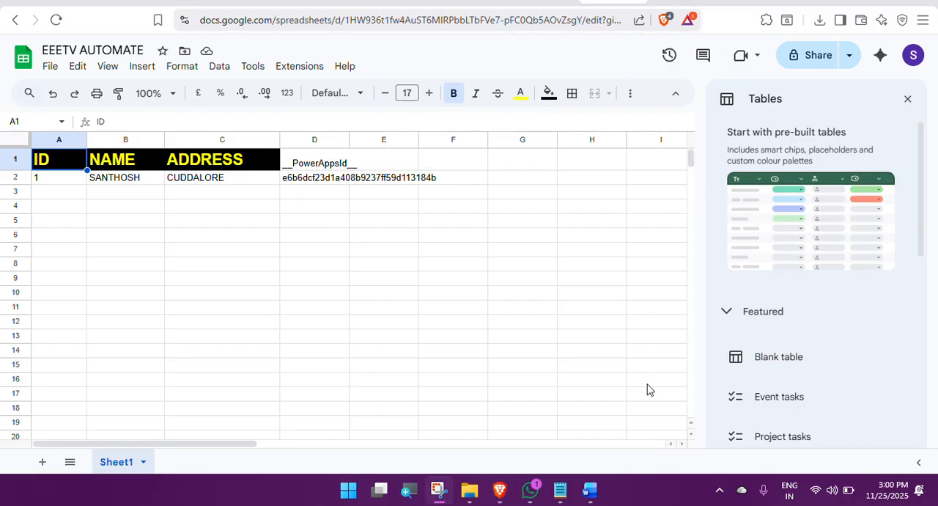
pyautogui.moveTo(499, 490)
pyautogui.click(567, 432)
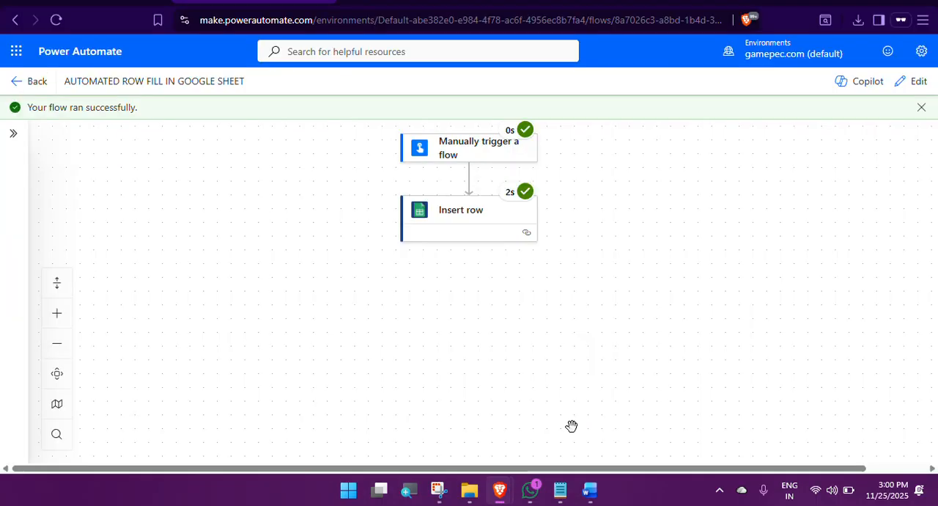
# Step: Reopen the flow for editing, set Insert row's ID to 2, replace the person's name and address, and collapse the settings
pyautogui.click(917, 83)
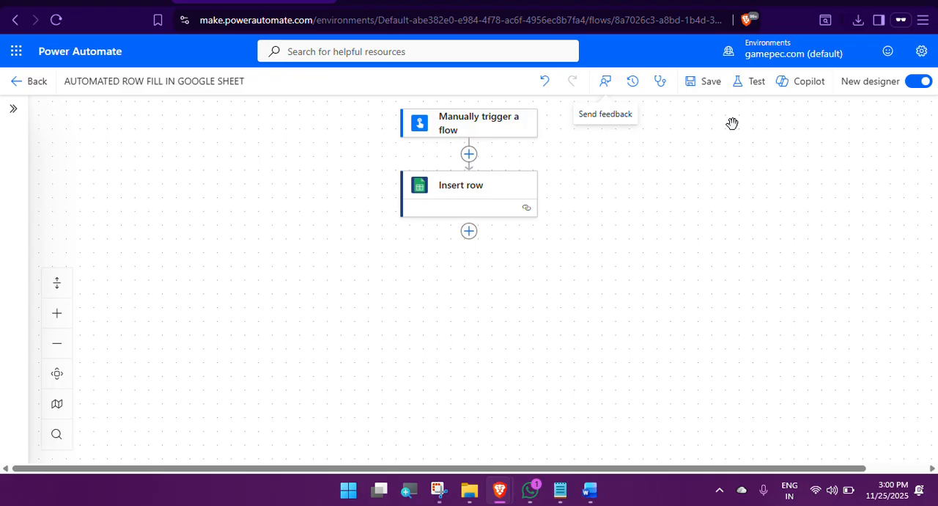
pyautogui.click(463, 189)
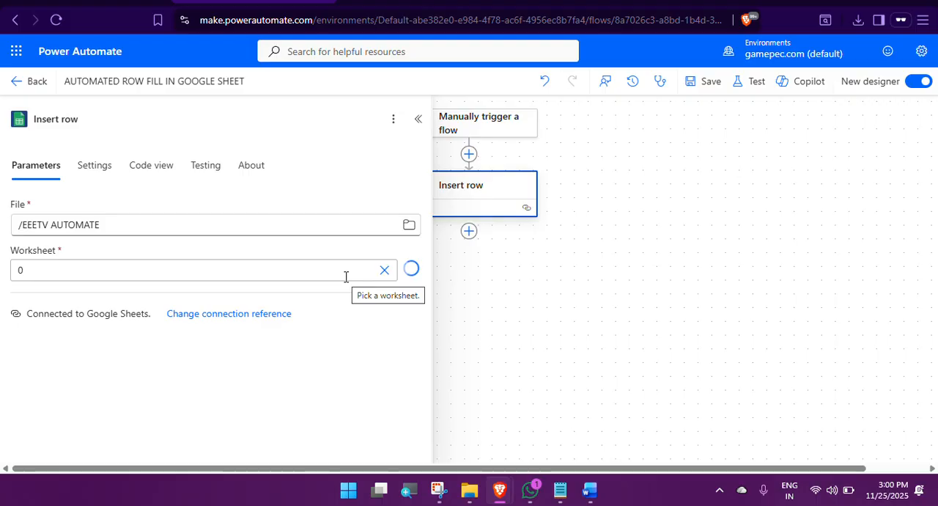
pyautogui.scroll(-2, 296, 262)
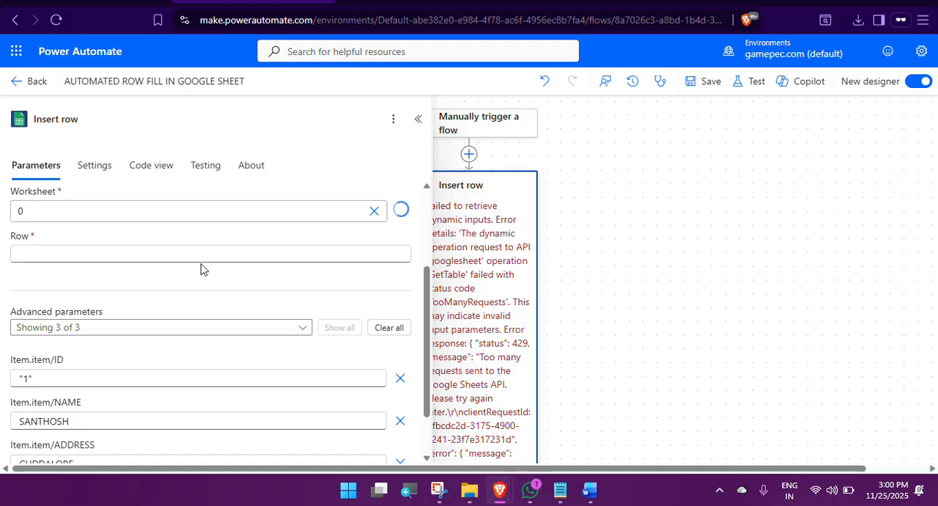
pyautogui.scroll(-2, 200, 268)
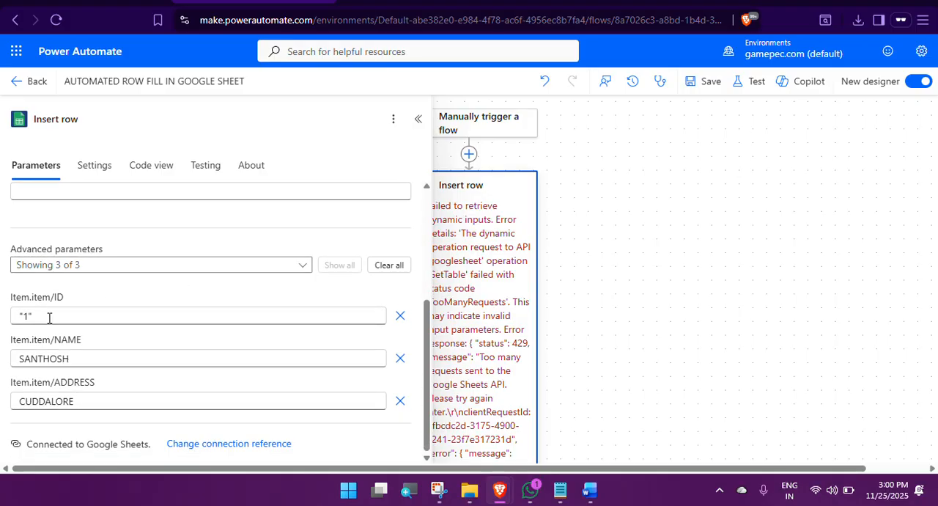
pyautogui.click(46, 318)
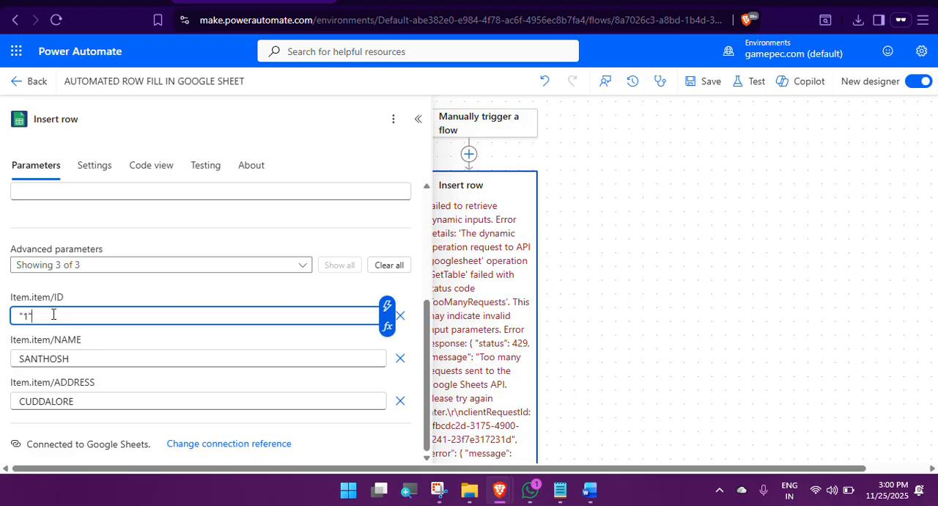
pyautogui.moveTo(53, 314); pyautogui.dragTo(8, 313)
pyautogui.write('2')
pyautogui.click(83, 357)
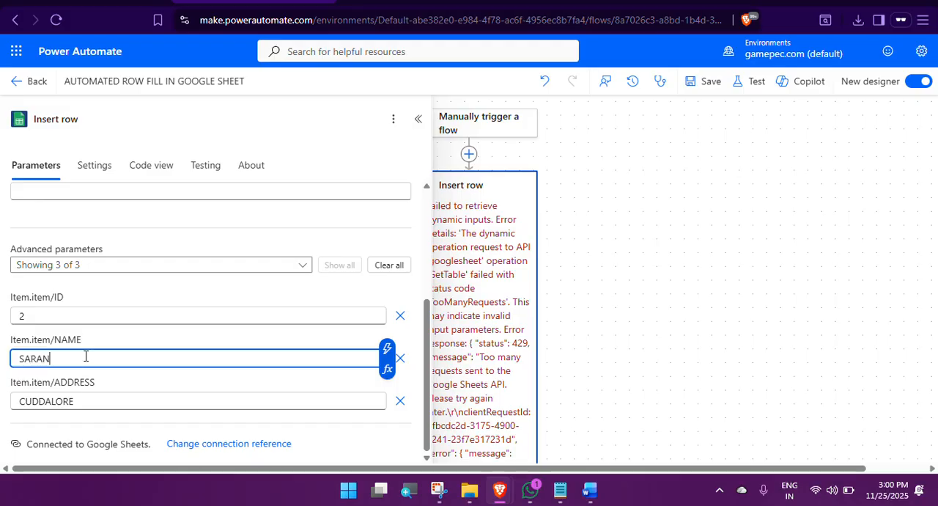
pyautogui.doubleClick(47, 403)
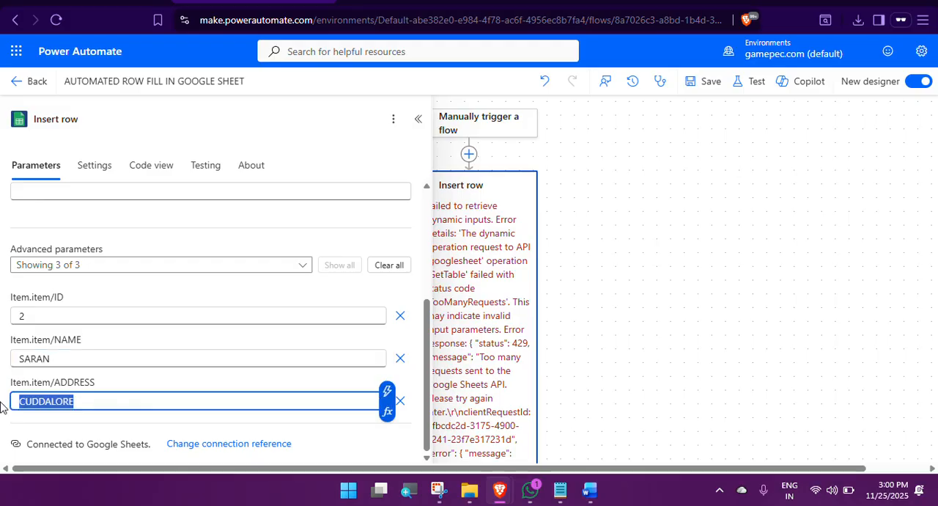
pyautogui.write('PONDY')
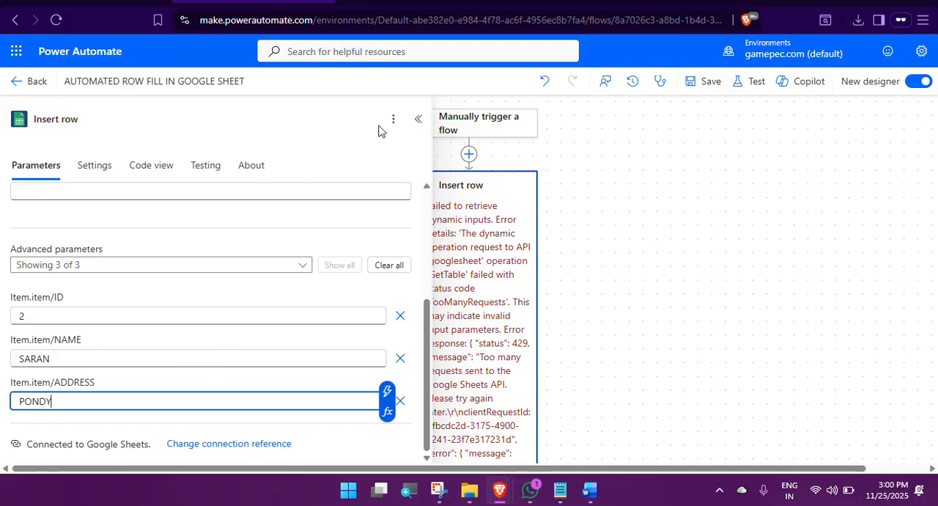
pyautogui.click(417, 119)
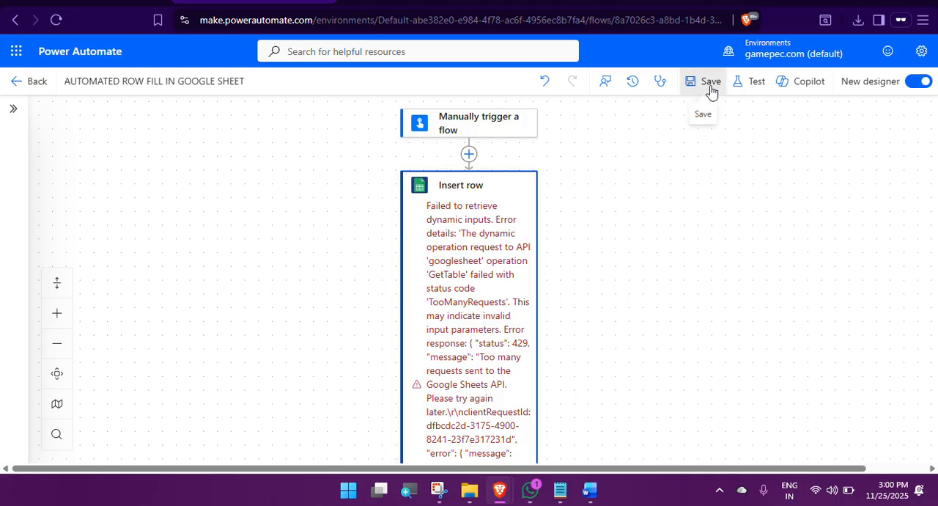
# Step: Try to save the flow, open the Insert row operation from the Flow checker errors, and dismiss the notifications
pyautogui.click(710, 86)
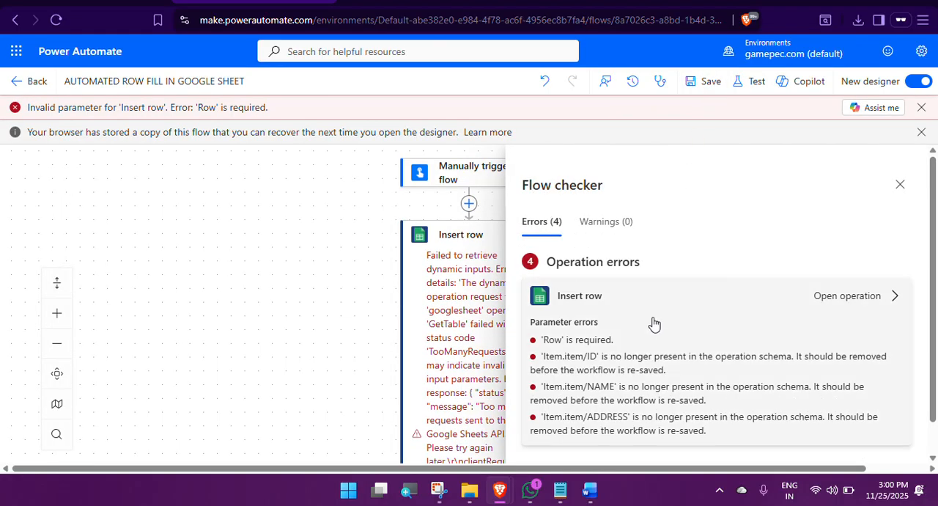
pyautogui.scroll(-1, 869, 267)
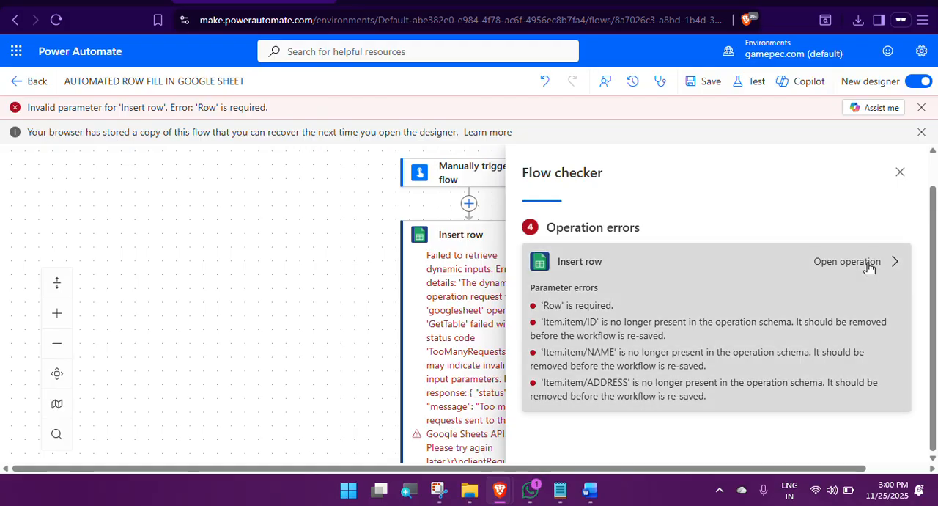
pyautogui.click(868, 264)
pyautogui.click(921, 136)
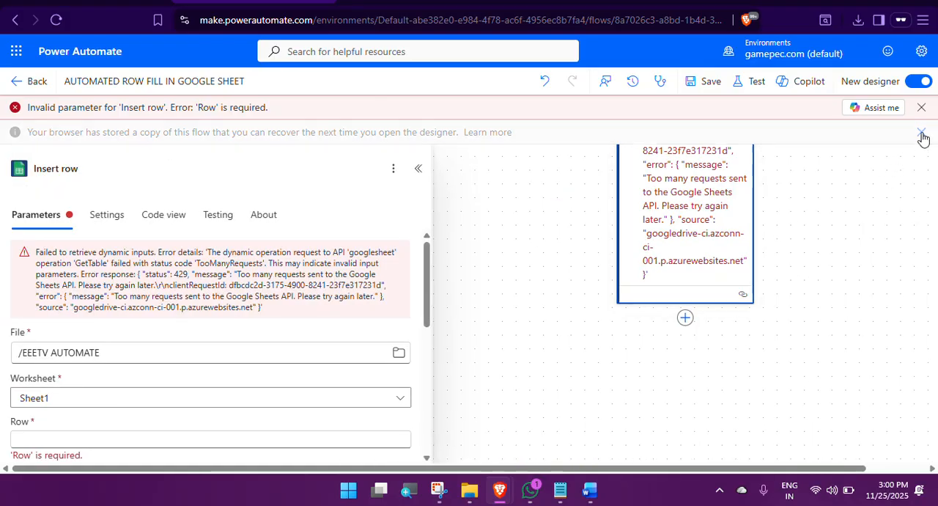
pyautogui.click(922, 107)
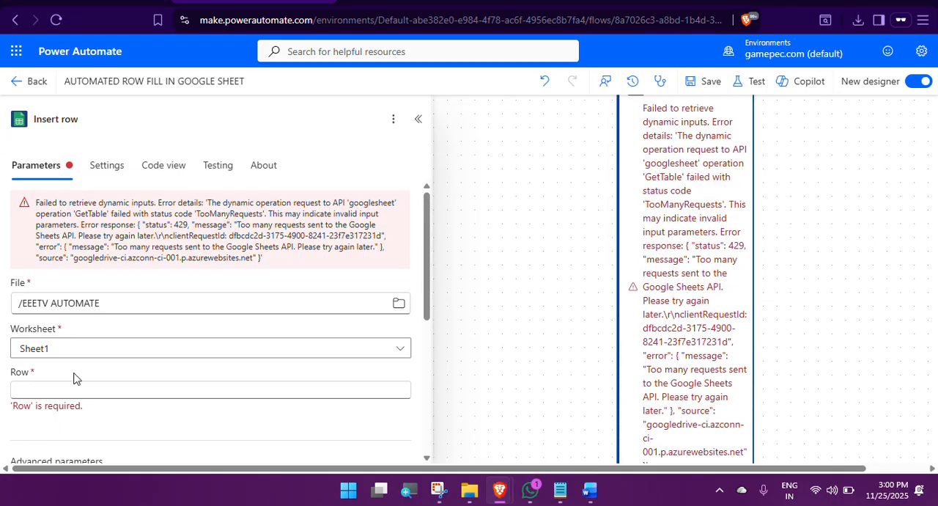
# Step: Set the Row parameter of Insert row to 2, try to save the flow again, and dismiss the error notification
pyautogui.scroll(-1, 79, 366)
pyautogui.click(22, 320)
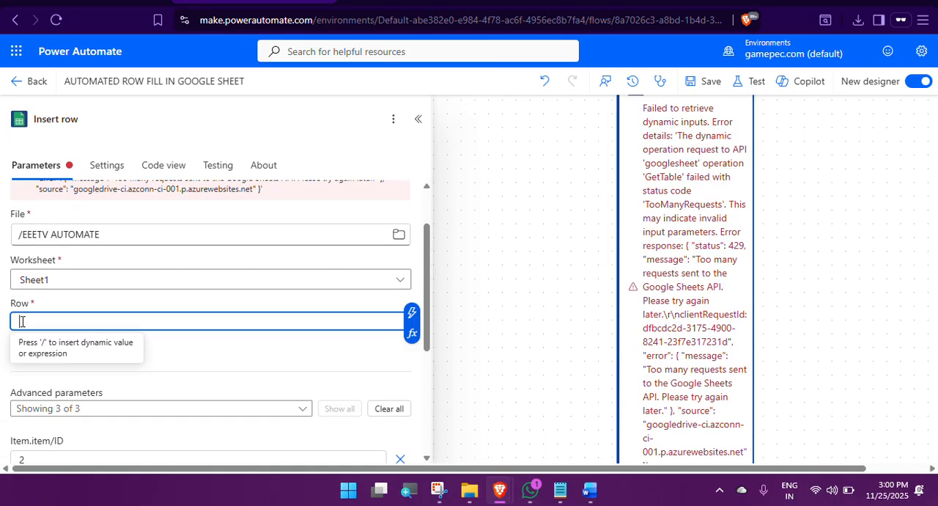
pyautogui.write('2')
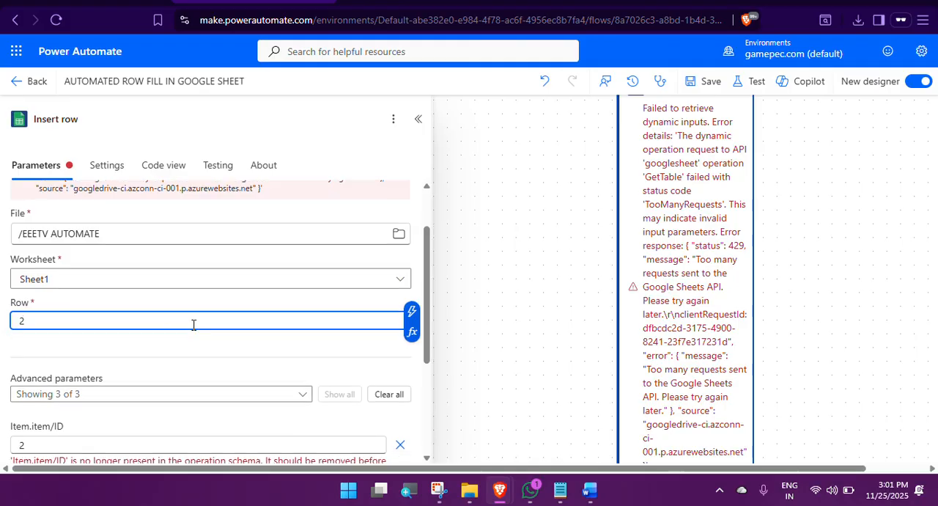
pyautogui.scroll(-2, 343, 308)
pyautogui.scroll(-1, 306, 313)
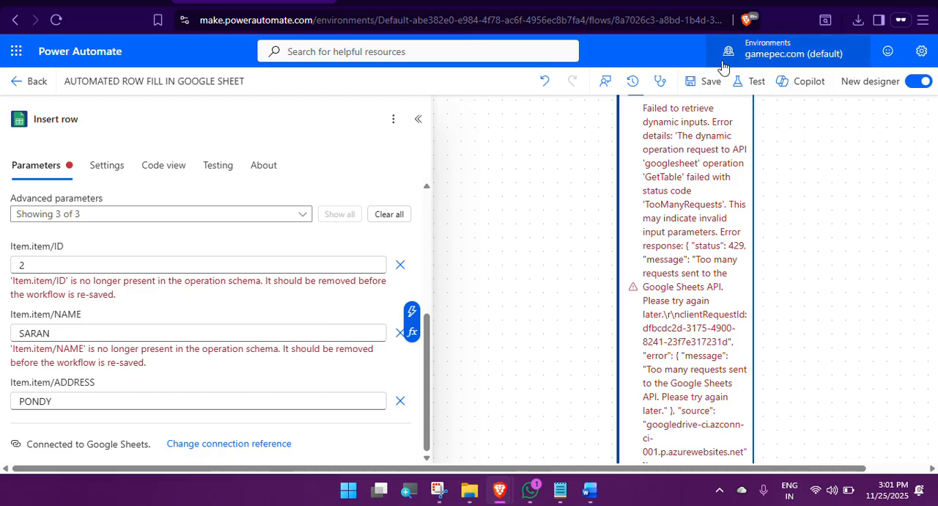
pyautogui.click(702, 84)
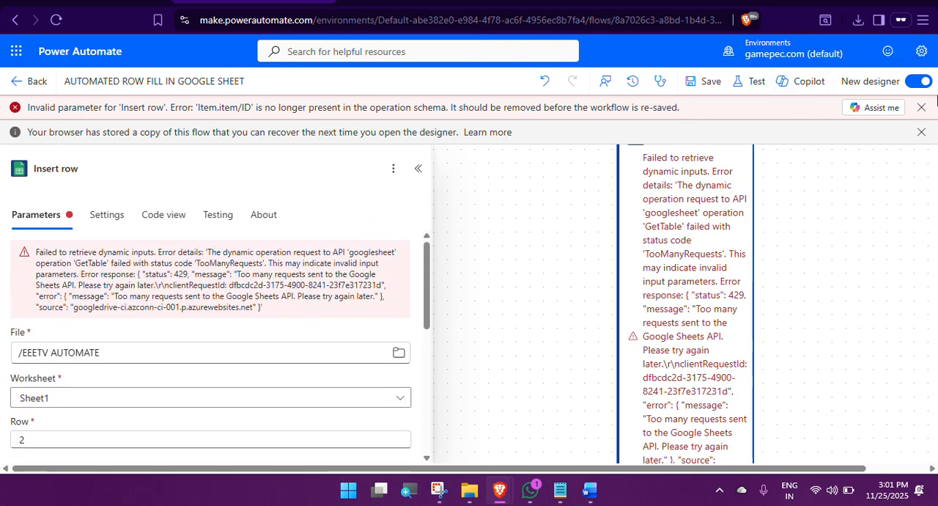
pyautogui.click(922, 107)
pyautogui.click(922, 141)
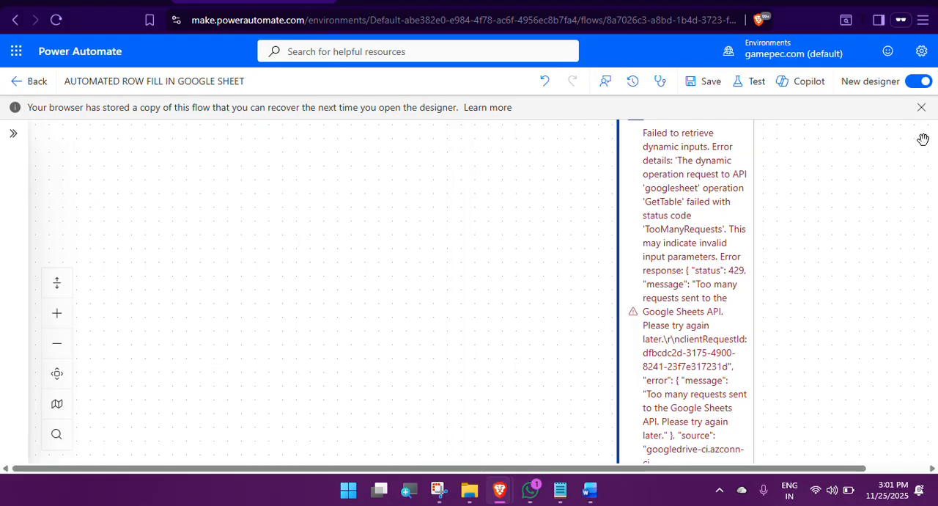
# Step: Dismiss the stored-copy notification, try to save the flow once more, and close the Flow checker
pyautogui.click(921, 107)
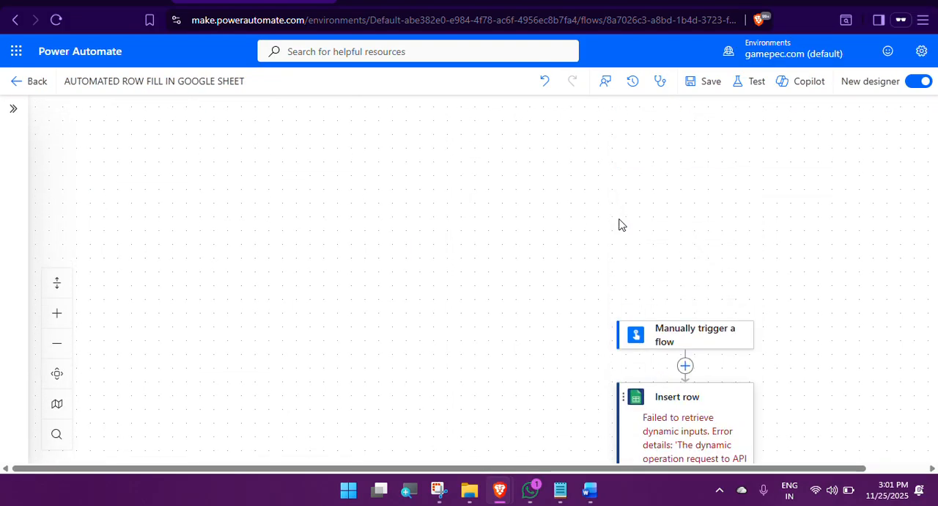
pyautogui.click(700, 82)
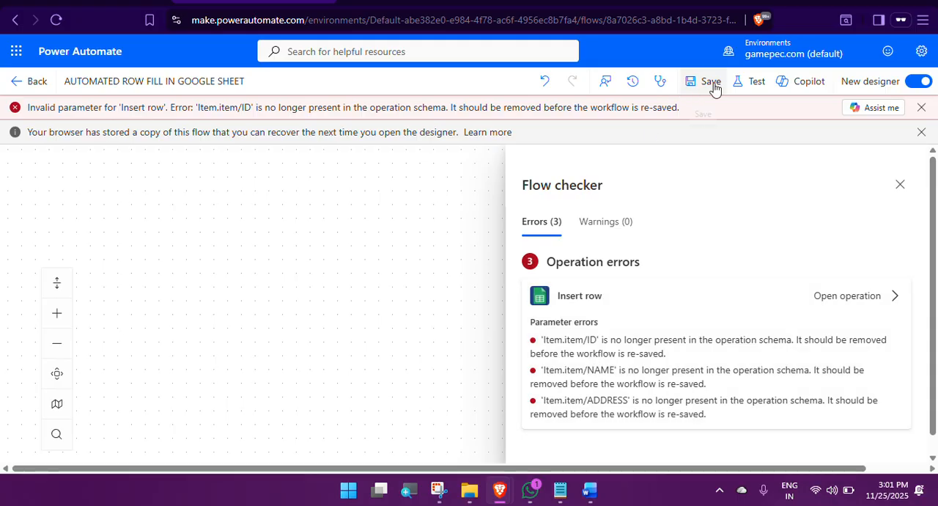
pyautogui.click(899, 184)
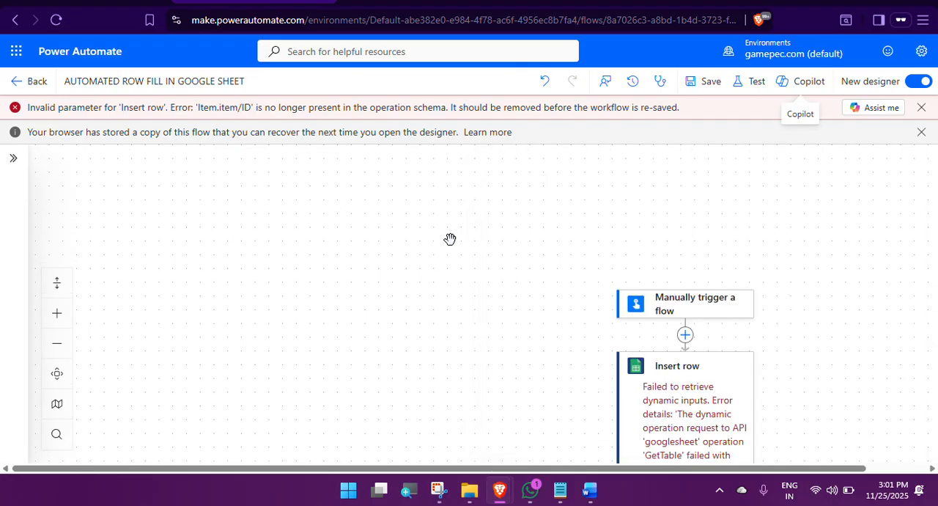
# Step: Open the Insert row action, clear all its advanced parameters, and show all three of them again
pyautogui.scroll(-4, 506, 244)
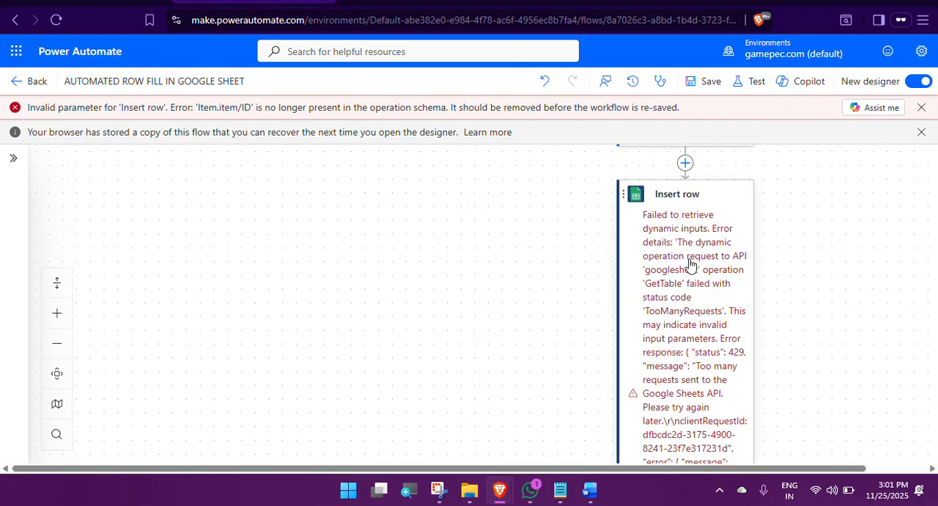
pyautogui.click(676, 196)
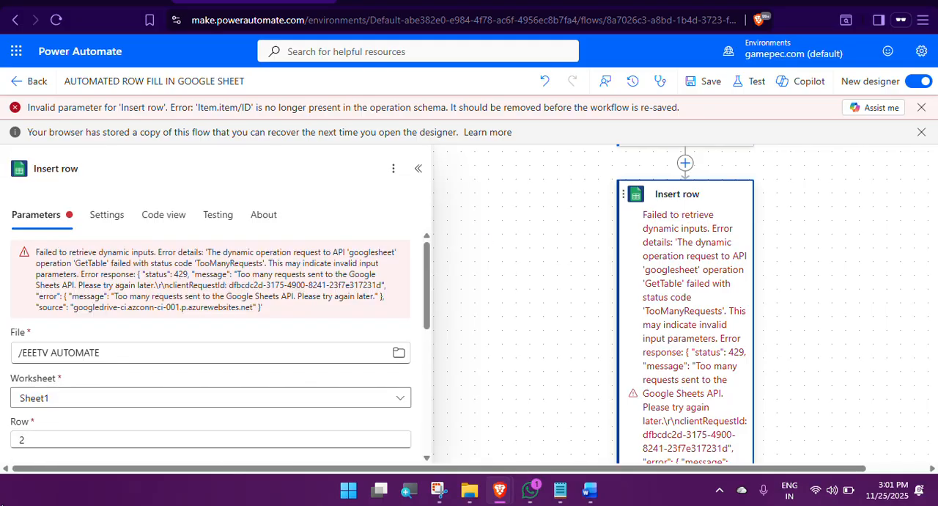
pyautogui.scroll(-5, 124, 334)
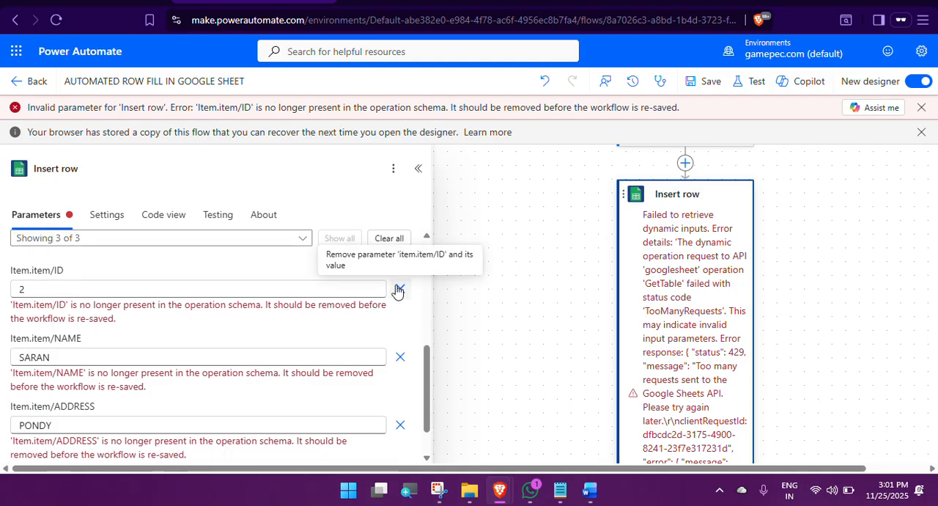
pyautogui.click(390, 239)
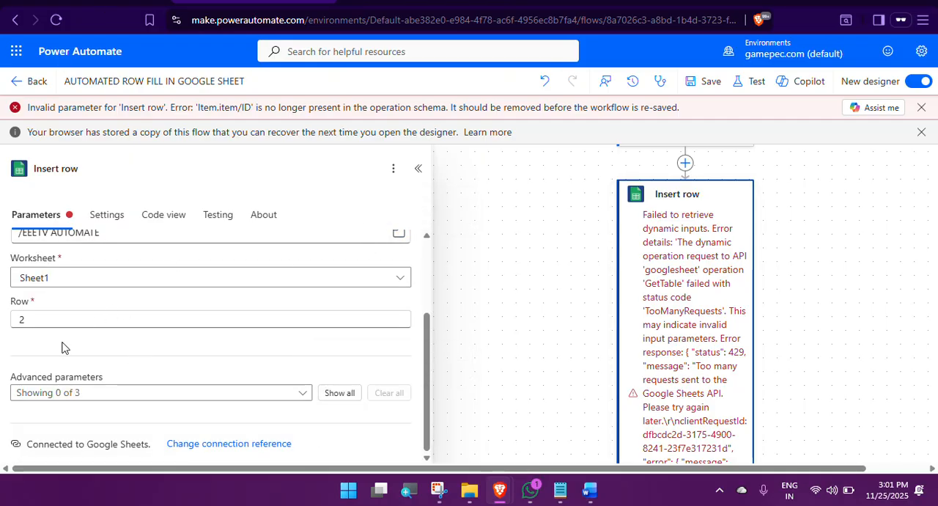
pyautogui.click(337, 391)
pyautogui.scroll(-2, 192, 357)
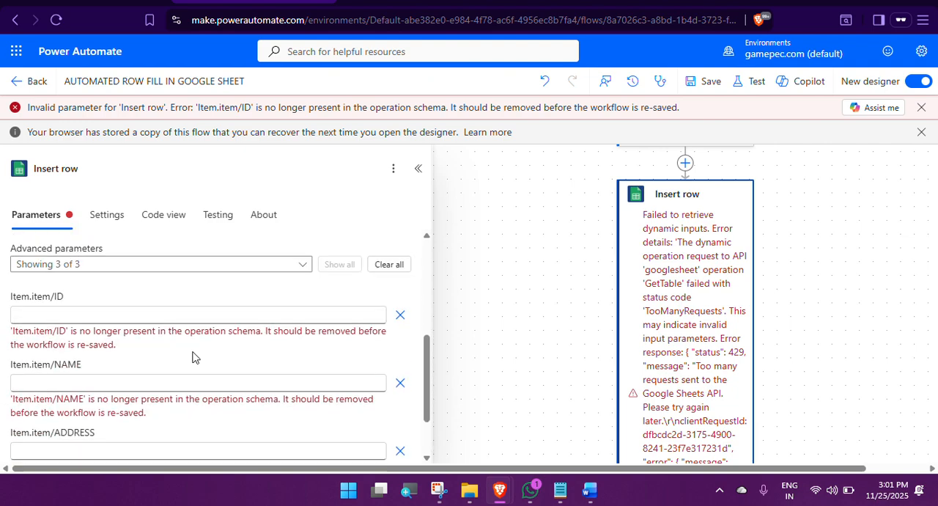
# Step: Set Insert row's ID to 2 and fill in the person's name and address in the NAME and ADDRESS parameters
pyautogui.click(36, 308)
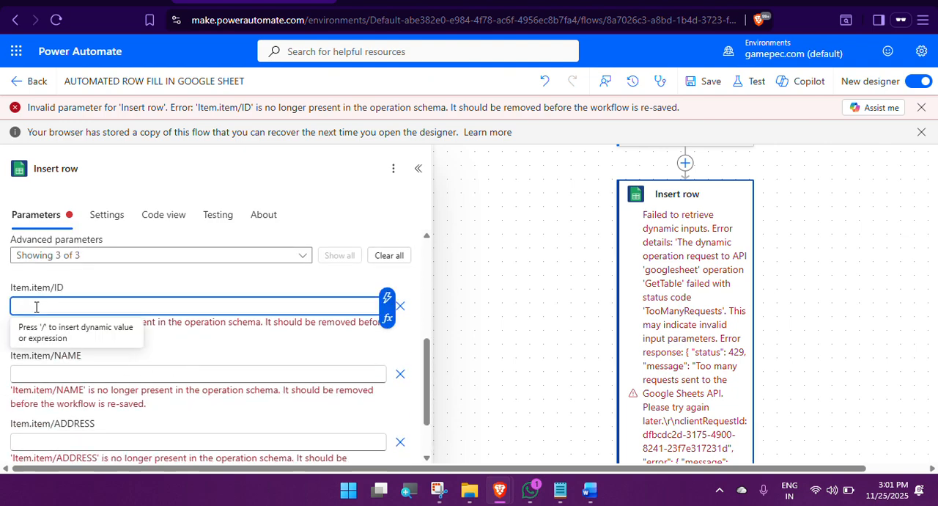
pyautogui.write('2')
pyautogui.click(44, 349)
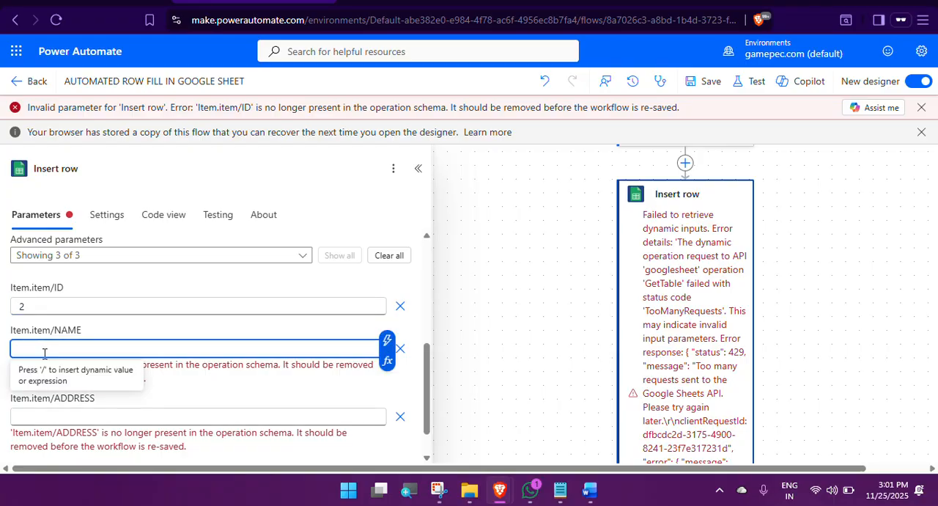
pyautogui.write('NILAN')
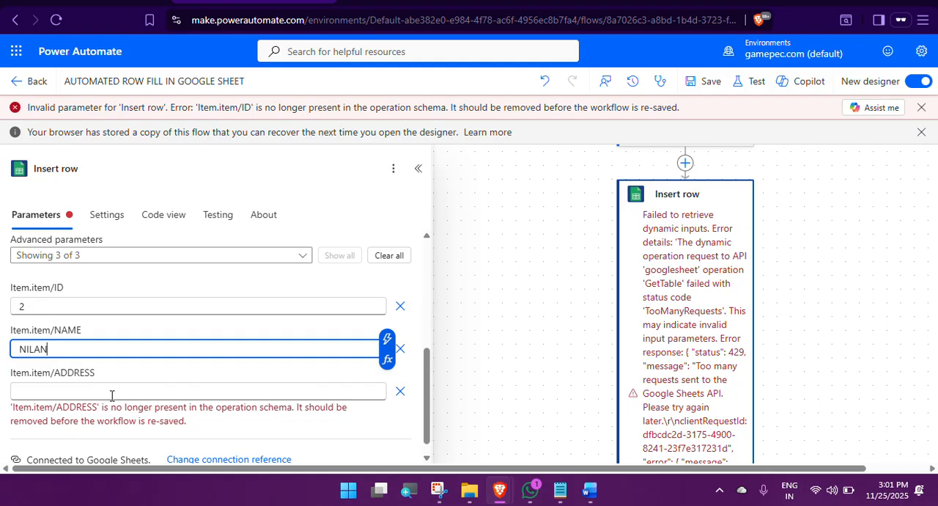
pyautogui.click(111, 395)
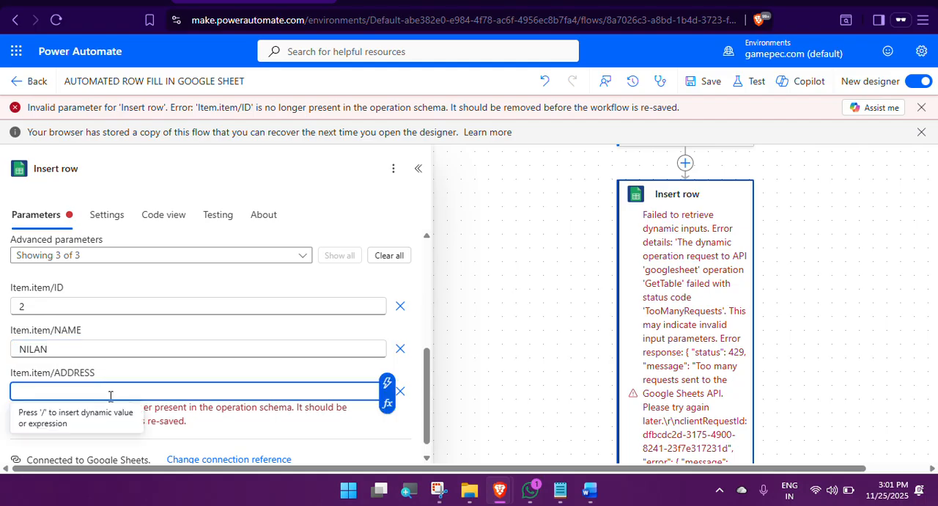
pyautogui.write('PONDY')
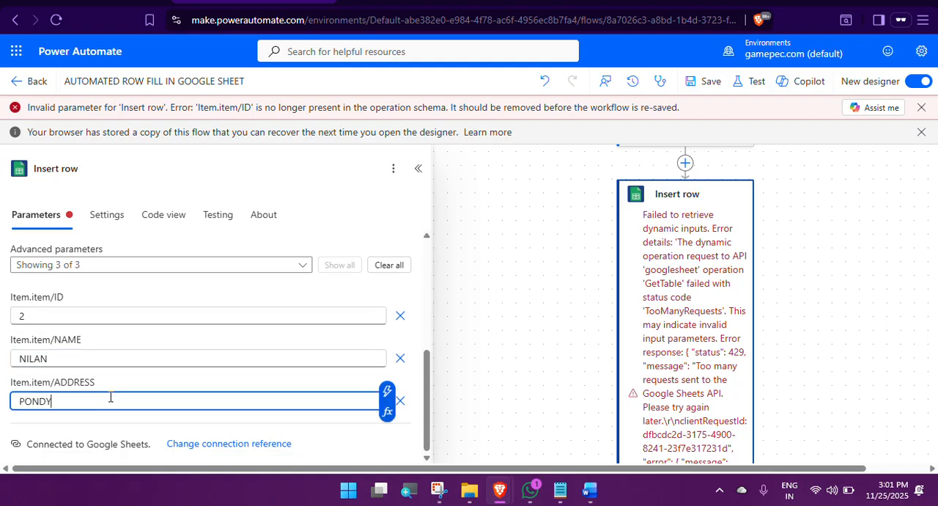
# Step: Try to save the flow with the re-entered row values, close the Flow checker, and dismiss the error notification
pyautogui.click(702, 85)
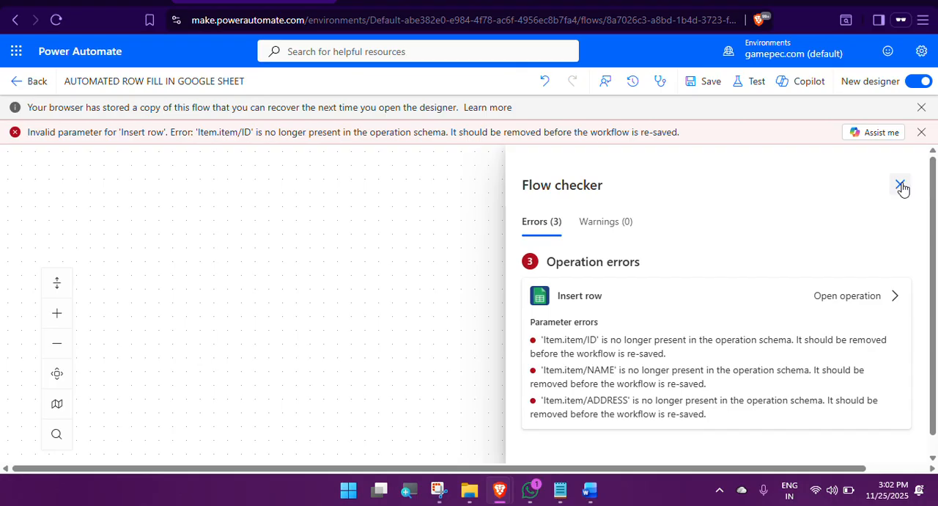
pyautogui.click(901, 185)
pyautogui.click(922, 133)
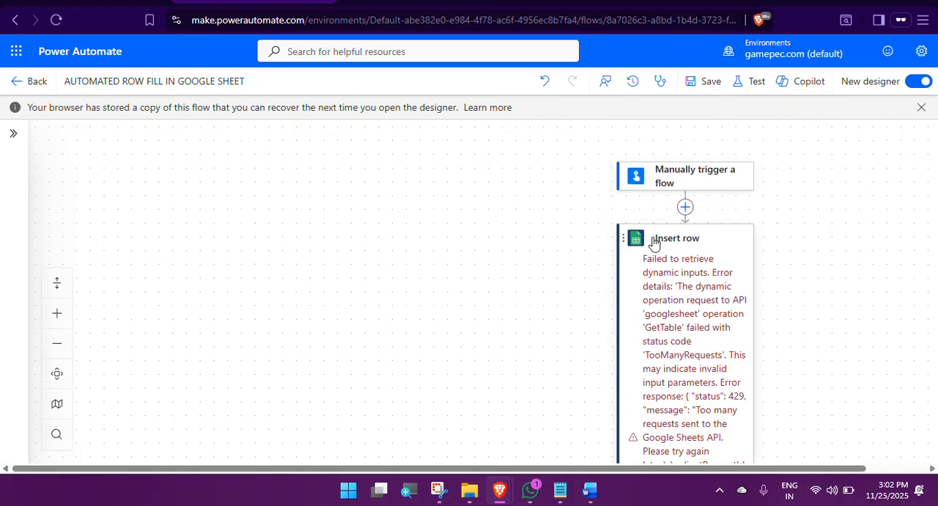
# Step: Reopen Insert row and replace its Row value with the manual trigger's dynamic values ID, NAME and ADDRESS
pyautogui.click(659, 242)
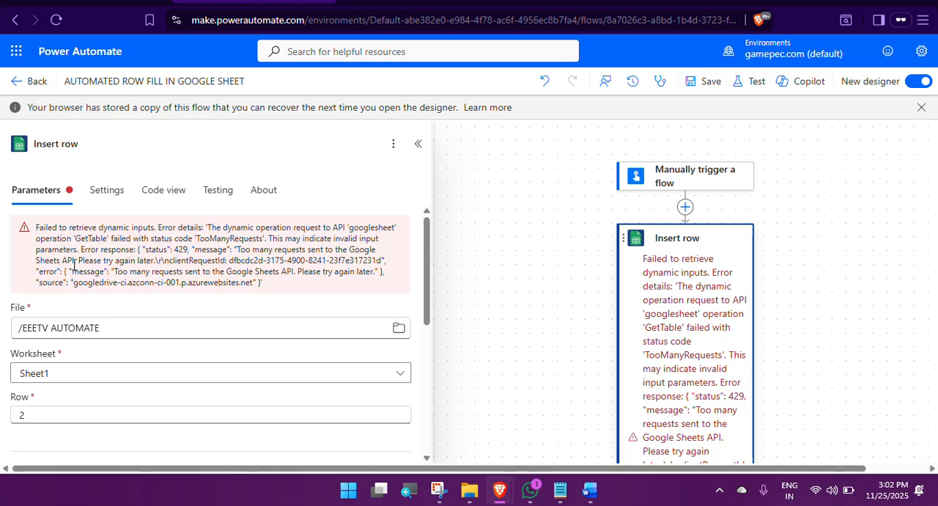
pyautogui.scroll(-2, 97, 277)
pyautogui.scroll(-4, 117, 279)
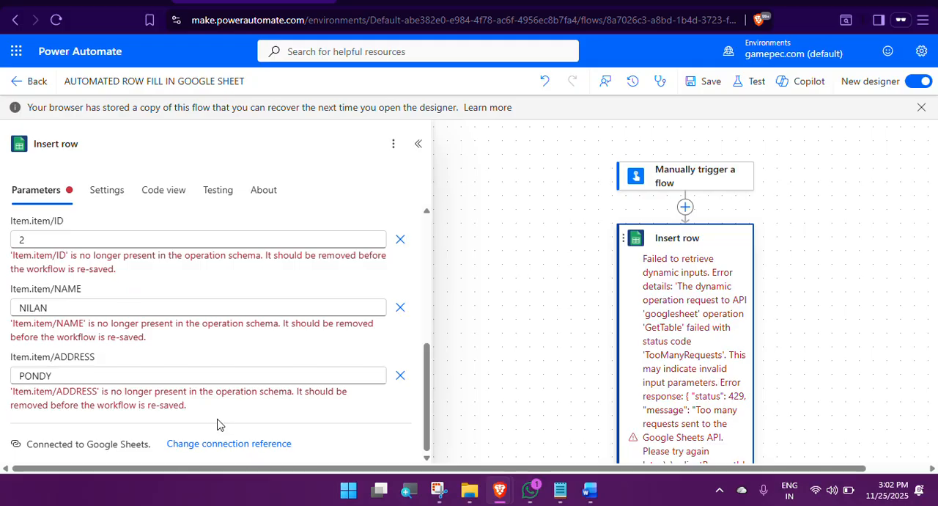
pyautogui.scroll(6, 241, 289)
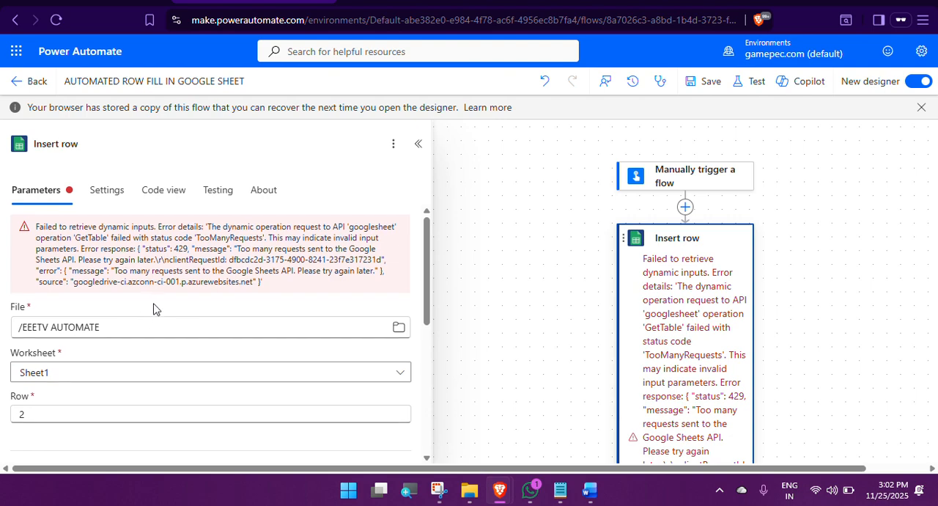
pyautogui.scroll(-2, 110, 330)
pyautogui.click(41, 277)
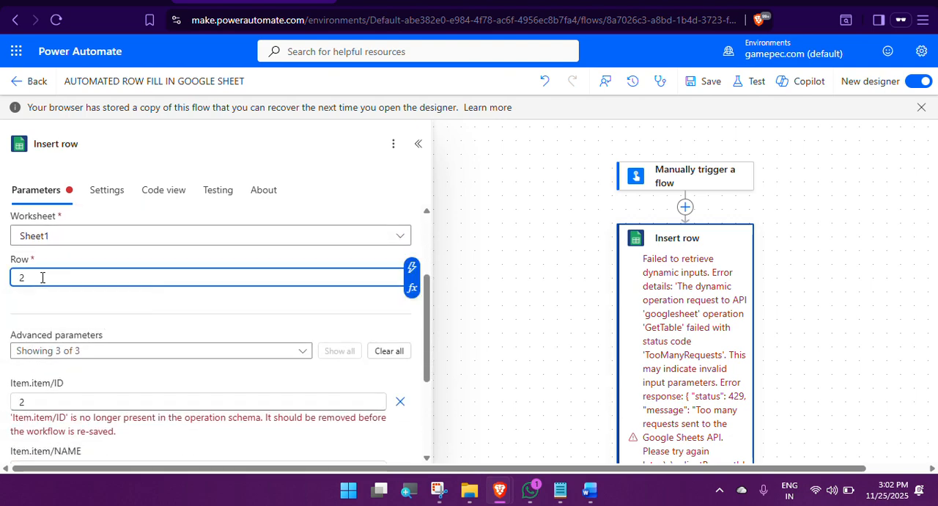
pyautogui.press('BackSpace')
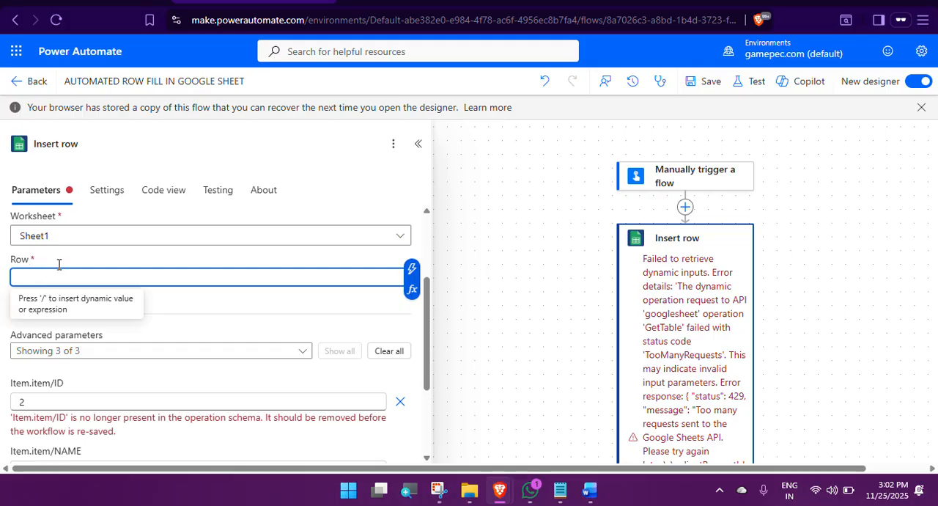
pyautogui.click(411, 269)
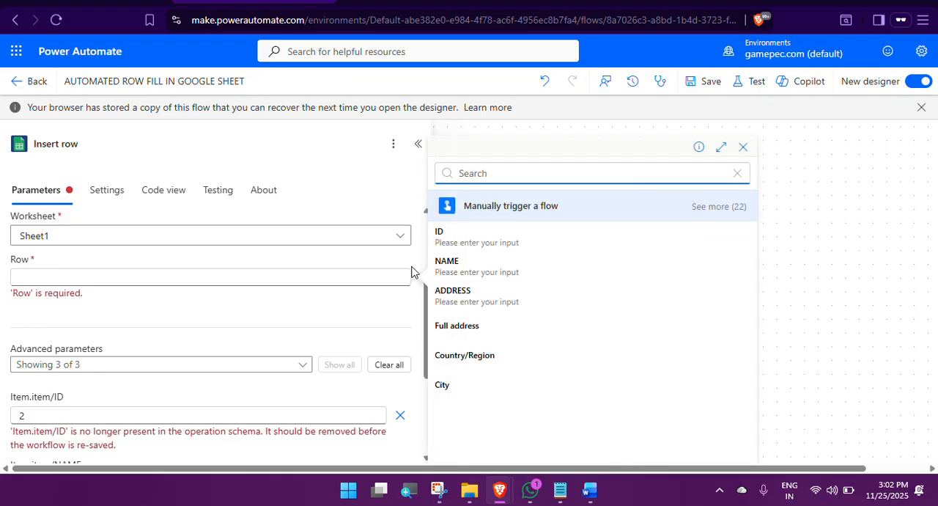
pyautogui.click(450, 244)
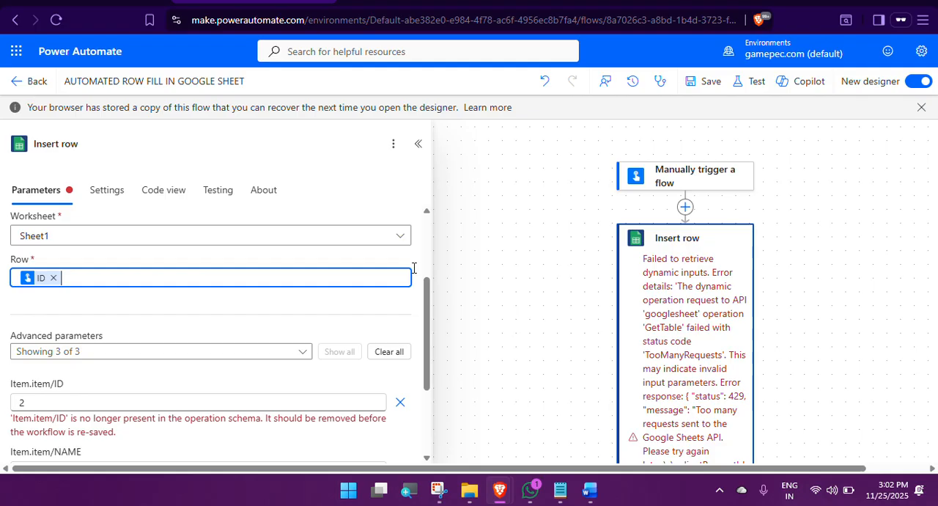
pyautogui.click(412, 269)
pyautogui.click(450, 266)
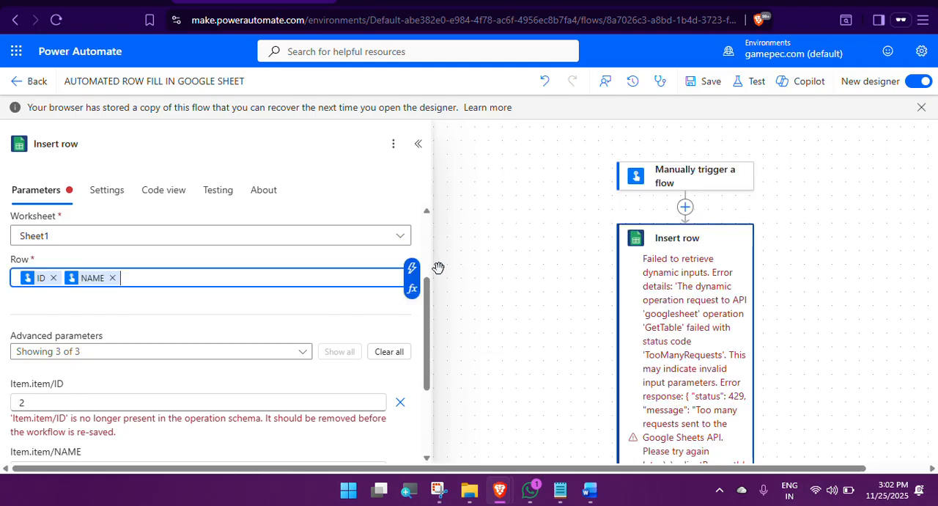
pyautogui.click(410, 268)
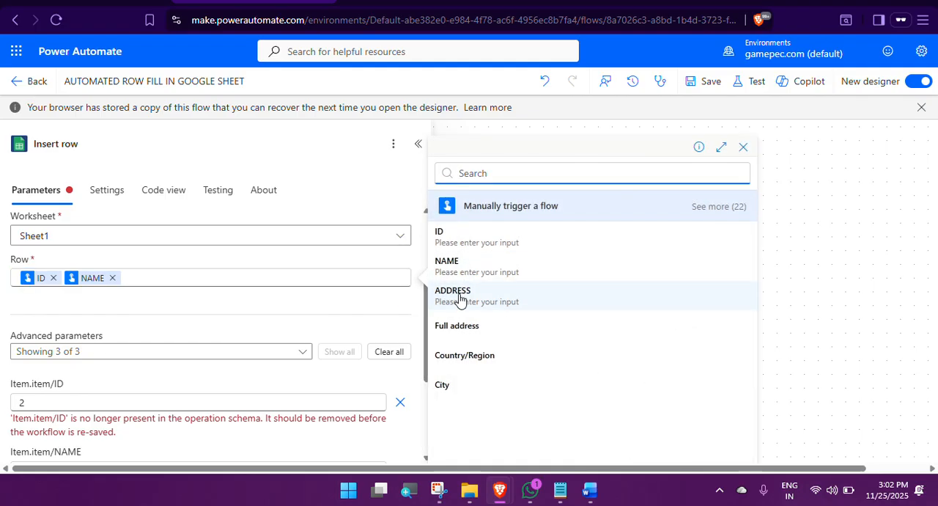
pyautogui.click(458, 294)
# Step: Empty the ID, NAME and ADDRESS item parameters of the Insert row action
pyautogui.scroll(-1, 230, 354)
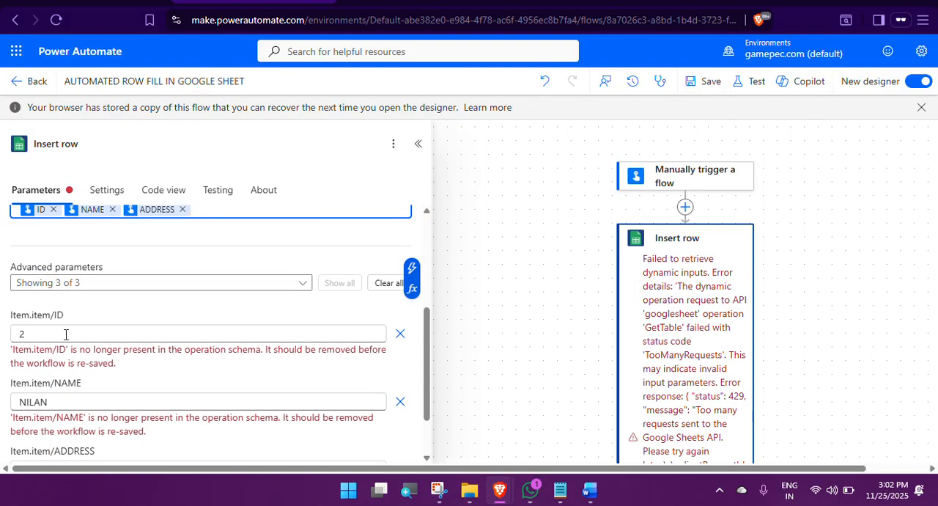
pyautogui.click(42, 331)
pyautogui.scroll(-2, 88, 349)
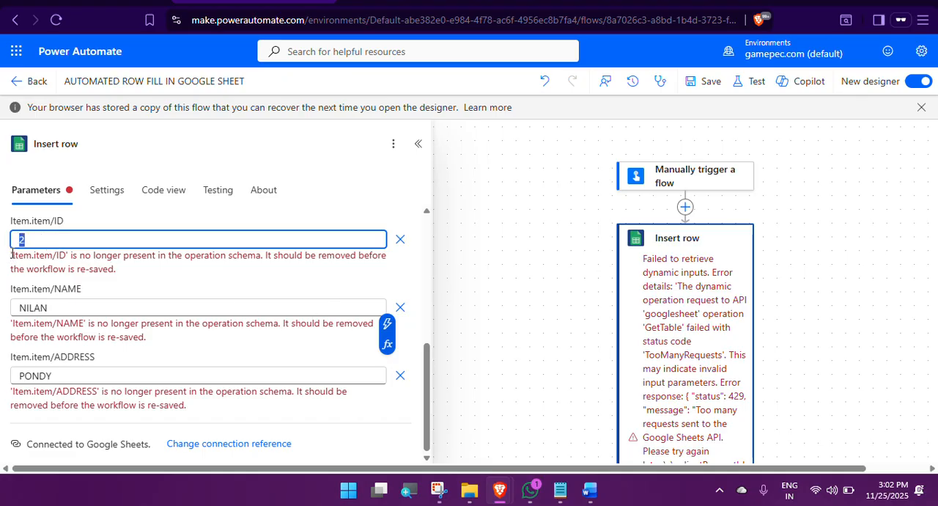
pyautogui.press('BackSpace')
pyautogui.click(95, 310)
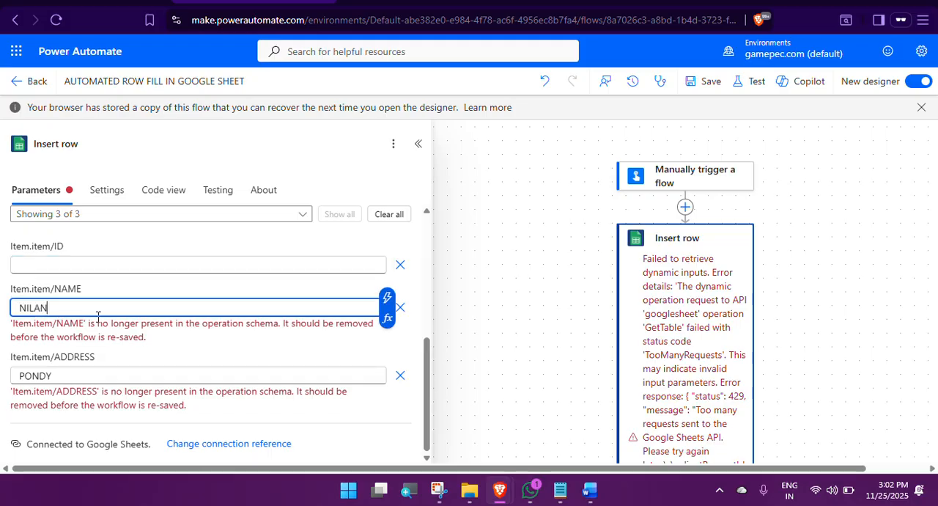
pyautogui.press('BackSpace')
pyautogui.press('BackSpace')
pyautogui.press('BackSpace')
pyautogui.press('BackSpace')
pyautogui.press('BackSpace')
pyautogui.click(79, 376)
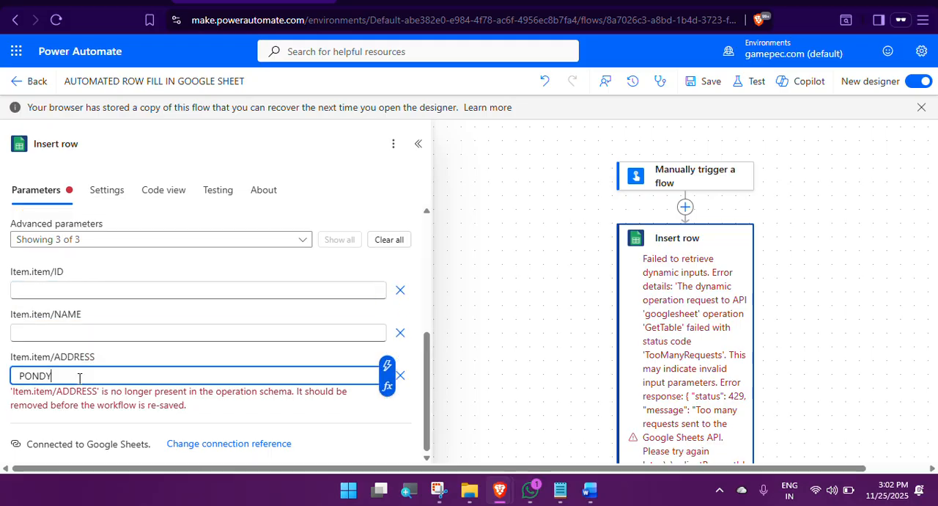
pyautogui.press('BackSpace')
pyautogui.press('BackSpace')
pyautogui.press('BackSpace')
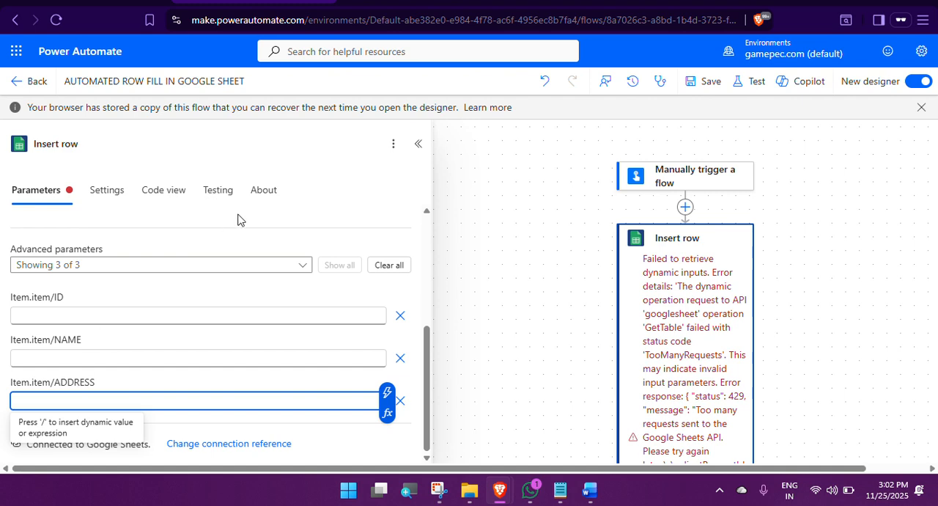
# Step: Try to save the flow with the dynamic Row values and look over the error details
pyautogui.click(708, 82)
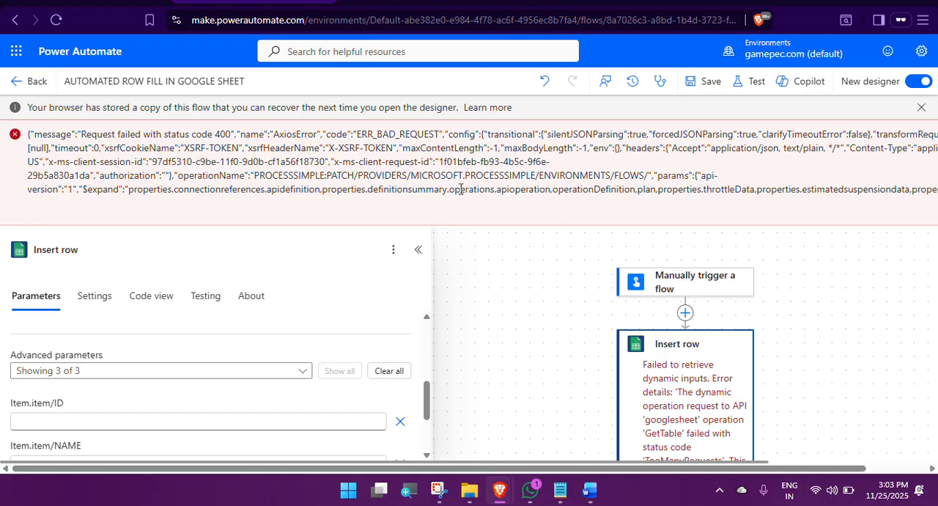
pyautogui.scroll(-8, 541, 245)
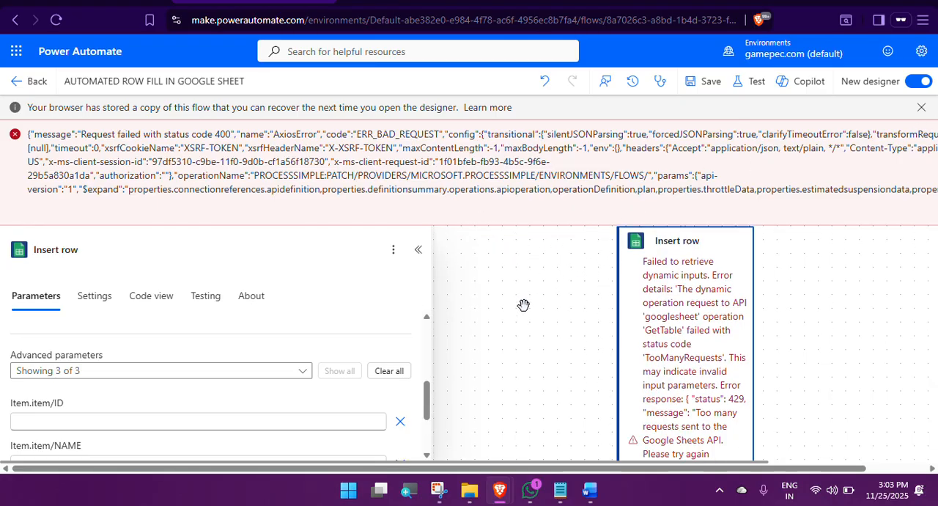
pyautogui.scroll(10, 452, 320)
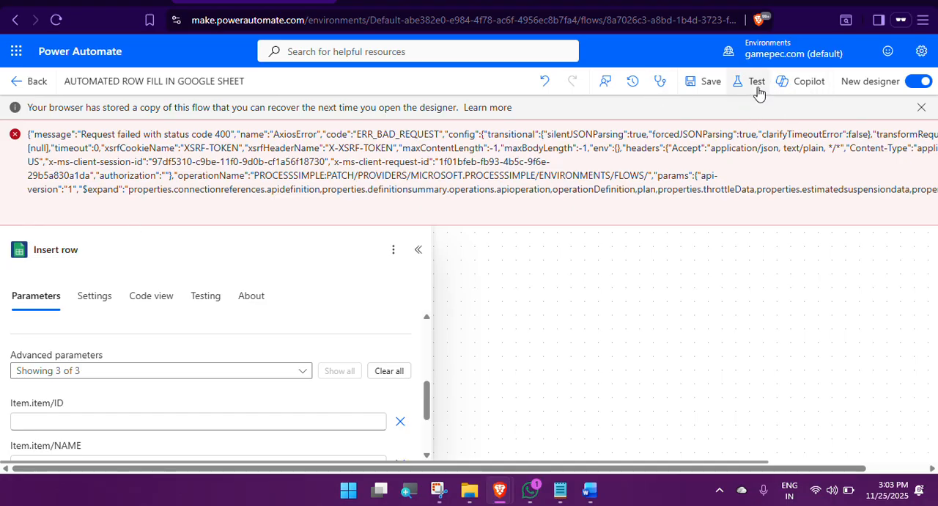
# Step: Leave the flow editor without keeping the unsaved changes and dismiss the ready message on the flow's details page
pyautogui.click(921, 108)
pyautogui.click(17, 82)
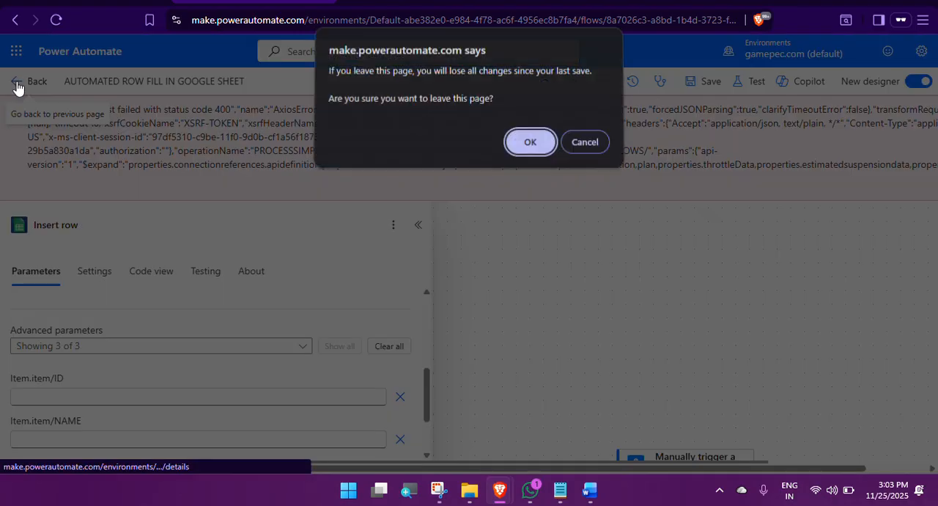
pyautogui.click(532, 145)
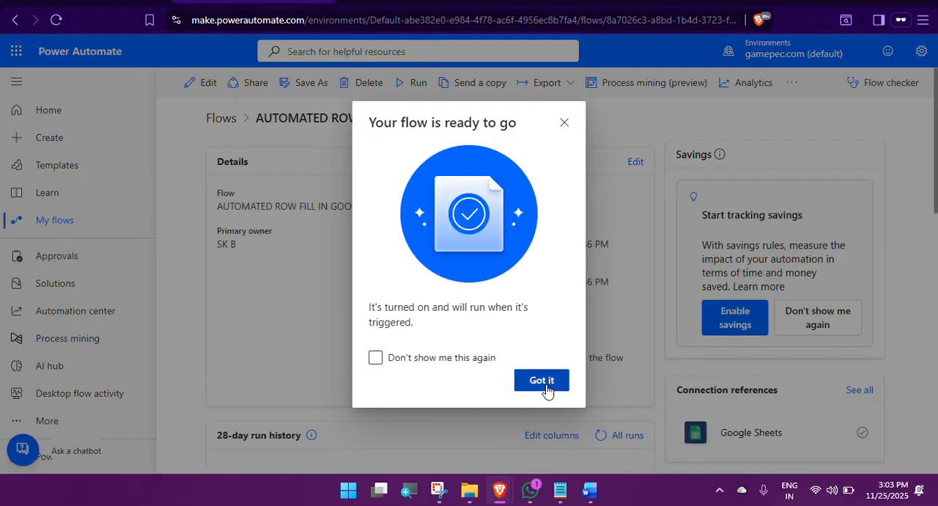
pyautogui.click(545, 383)
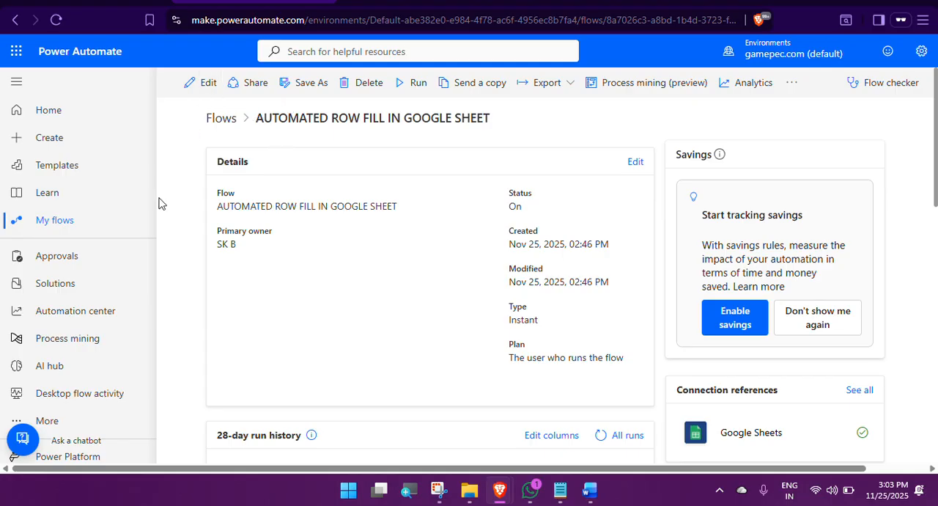
# Step: Reopen the AUTOMATED ROW FILL IN GOOGLE SHEET flow from the list of flows and look over its details and run history
pyautogui.click(62, 223)
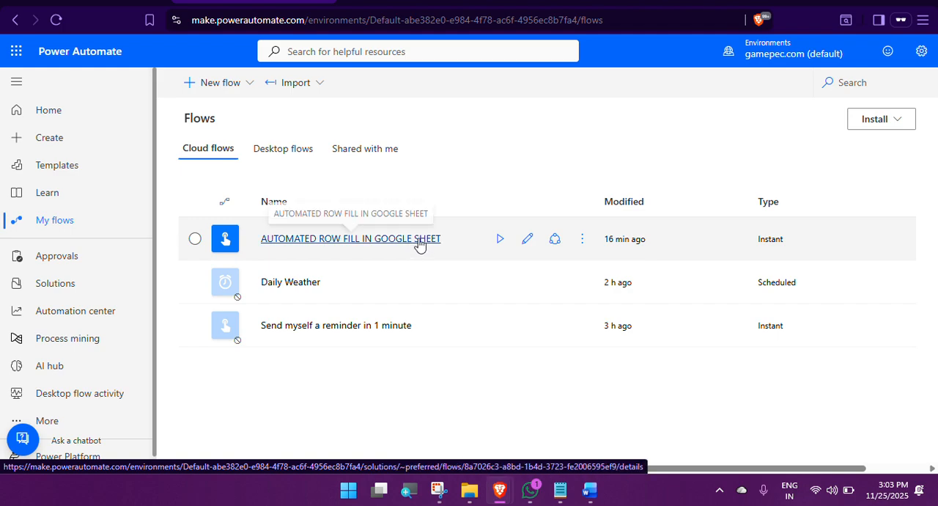
pyautogui.click(404, 242)
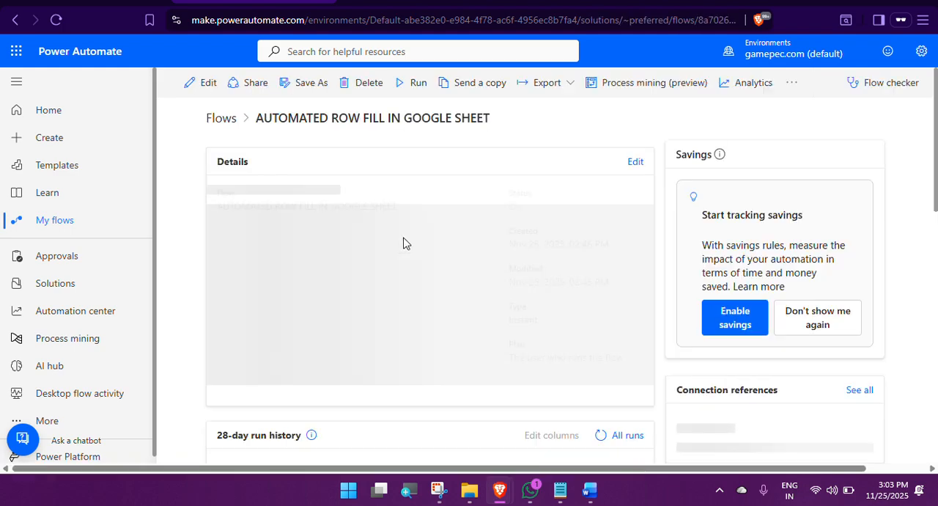
pyautogui.scroll(-3, 422, 287)
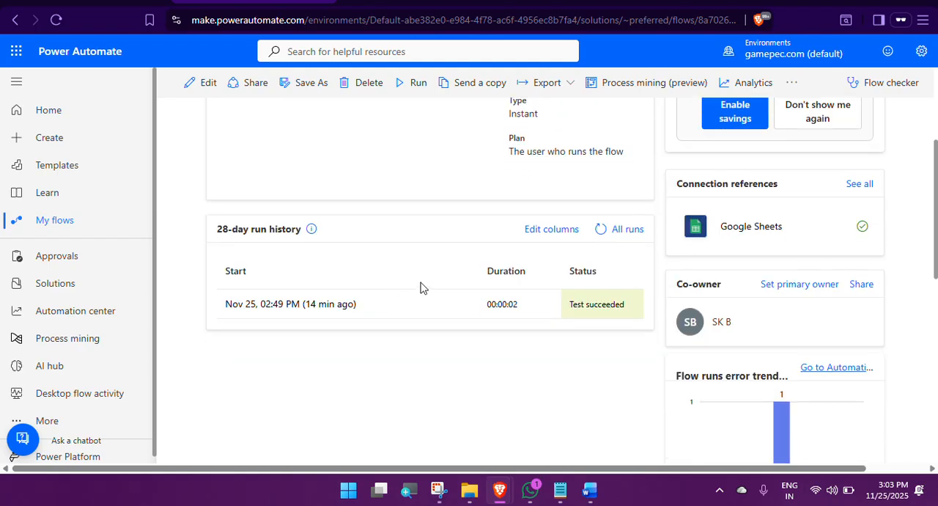
pyautogui.scroll(-3, 422, 287)
pyautogui.scroll(6, 534, 292)
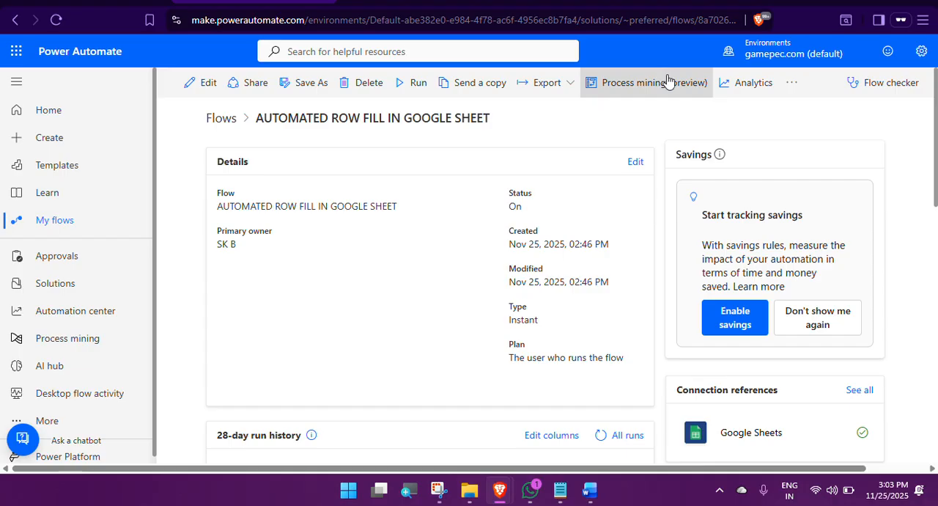
# Step: Open the flow for editing and review the Insert row action's ID, NAME and ADDRESS parameters
pyautogui.click(192, 85)
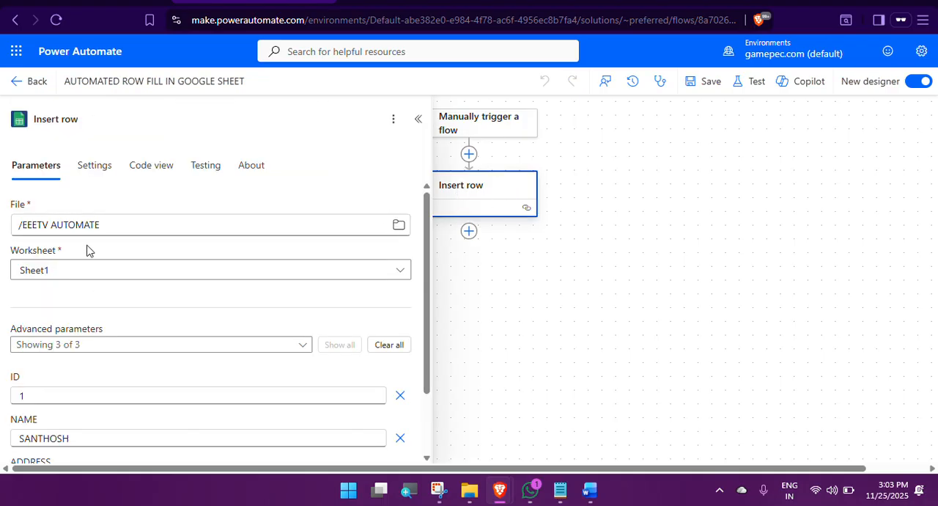
pyautogui.scroll(-2, 113, 396)
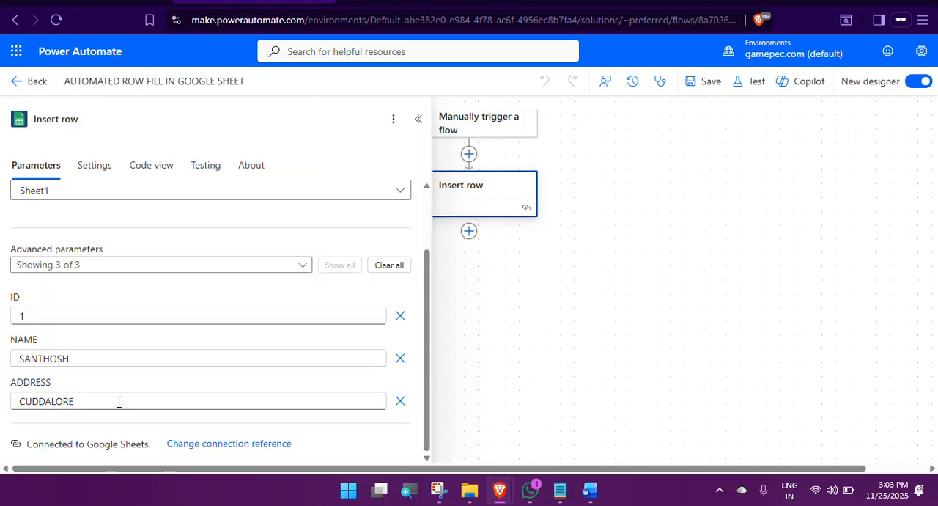
pyautogui.click(418, 119)
# Step: Test the flow manually with ID 2, the person's name as NAME and PONDY as ADDRESS
pyautogui.click(752, 82)
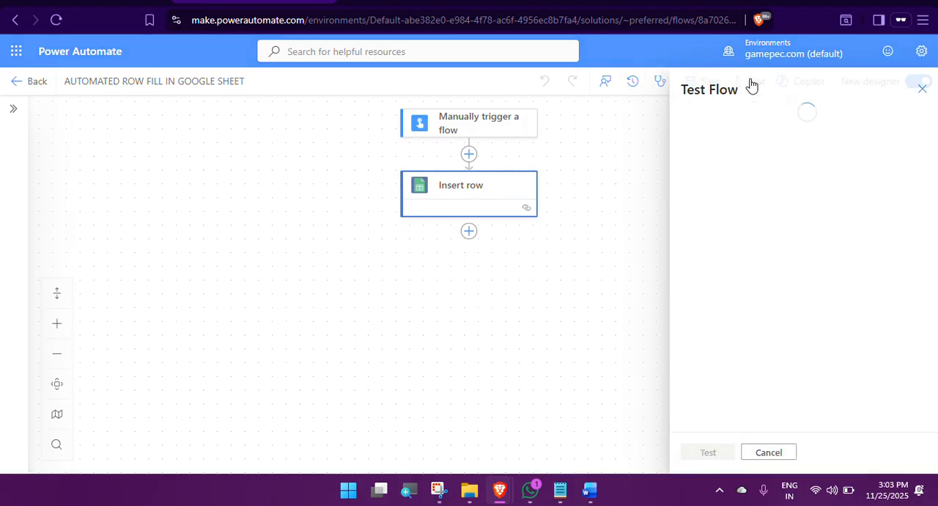
pyautogui.click(702, 129)
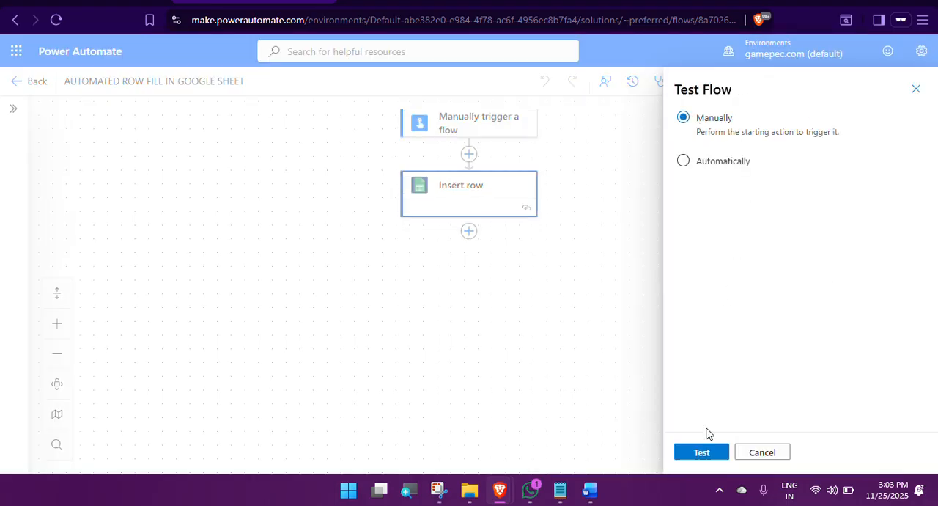
pyautogui.click(702, 453)
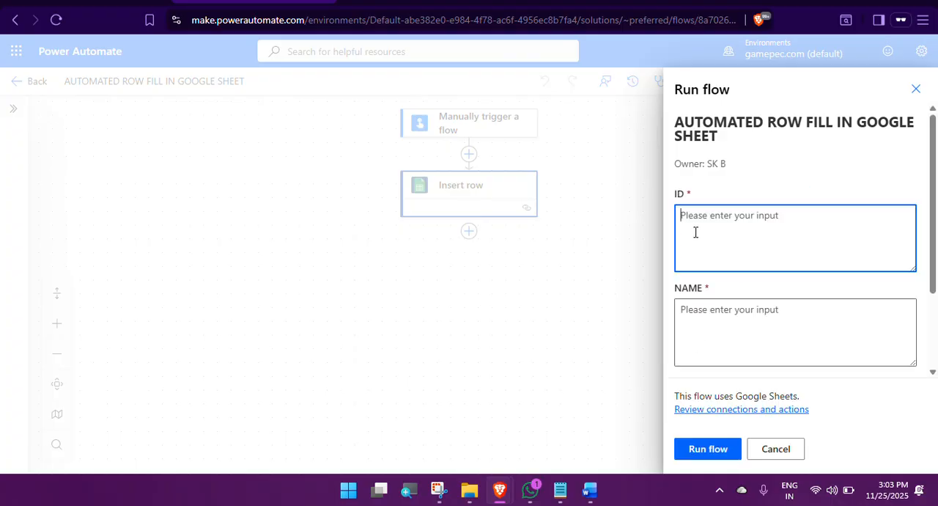
pyautogui.write('2')
pyautogui.click(698, 322)
pyautogui.write('NILAN')
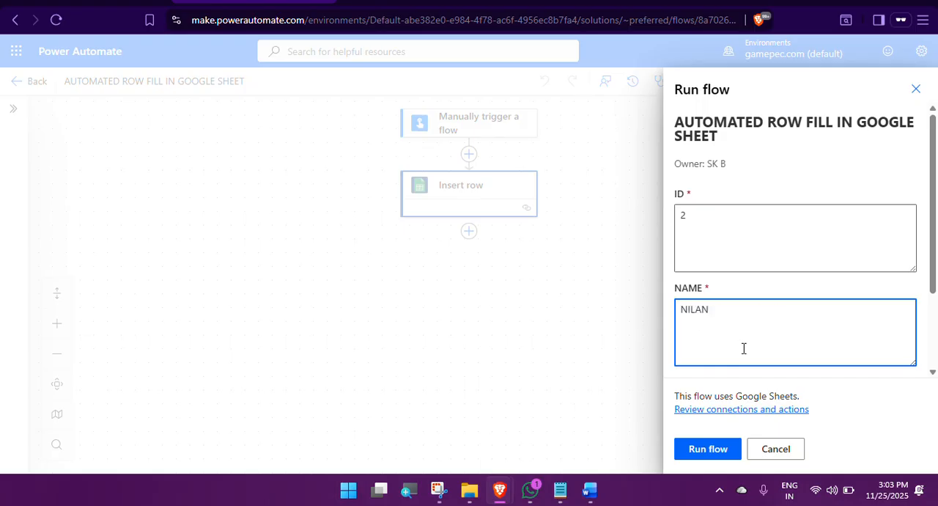
pyautogui.scroll(-2, 743, 344)
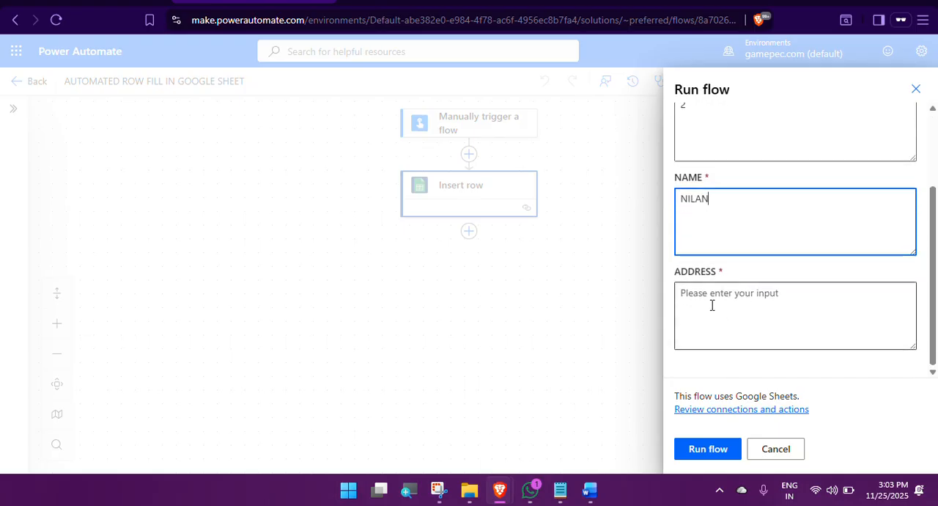
pyautogui.click(709, 296)
pyautogui.write('PONDY')
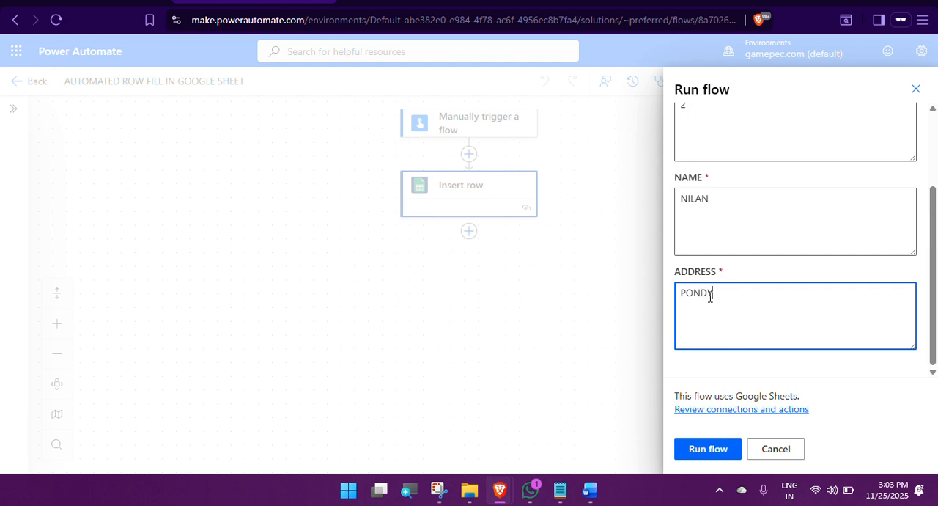
pyautogui.click(708, 450)
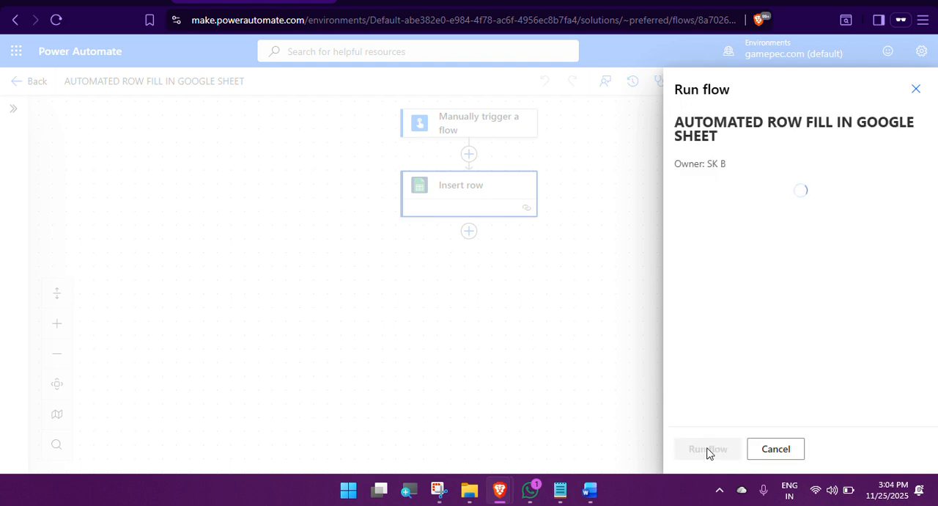
pyautogui.click(702, 449)
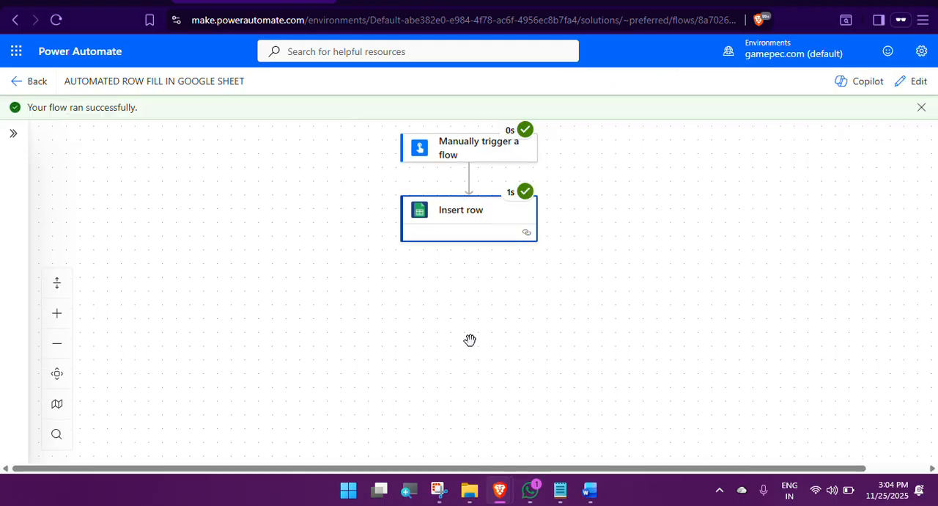
# Step: Check and reload the EEETV AUTOMATE sheet in Google Sheets, then return to the flow in Power Automate
pyautogui.moveTo(511, 496)
pyautogui.click(422, 416)
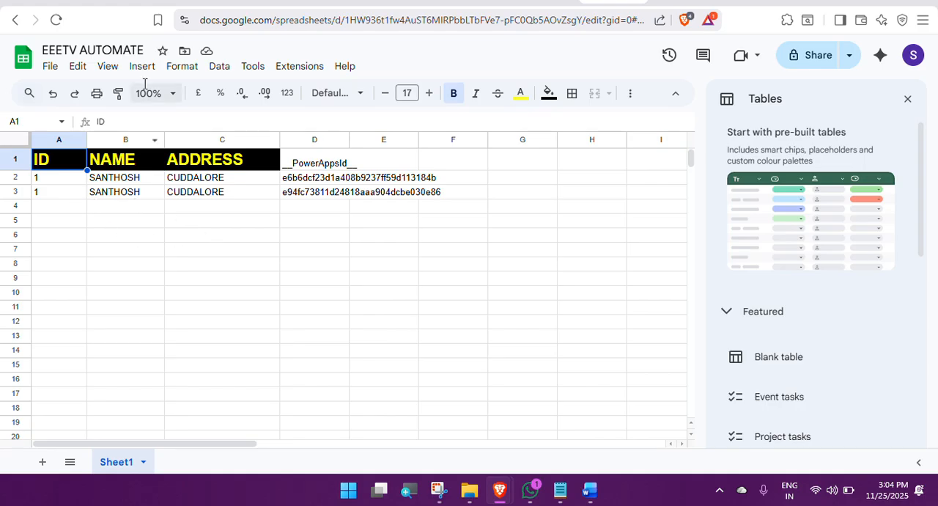
pyautogui.click(56, 20)
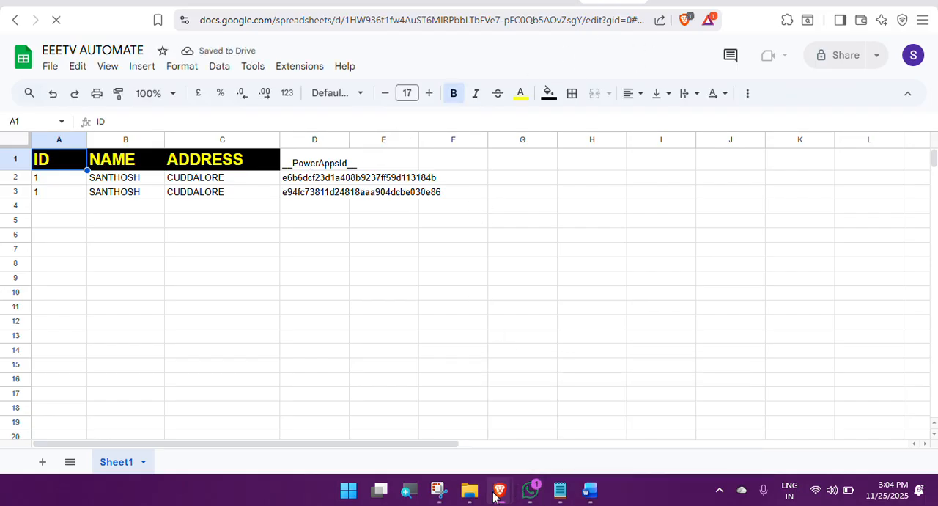
pyautogui.moveTo(499, 490)
pyautogui.click(562, 434)
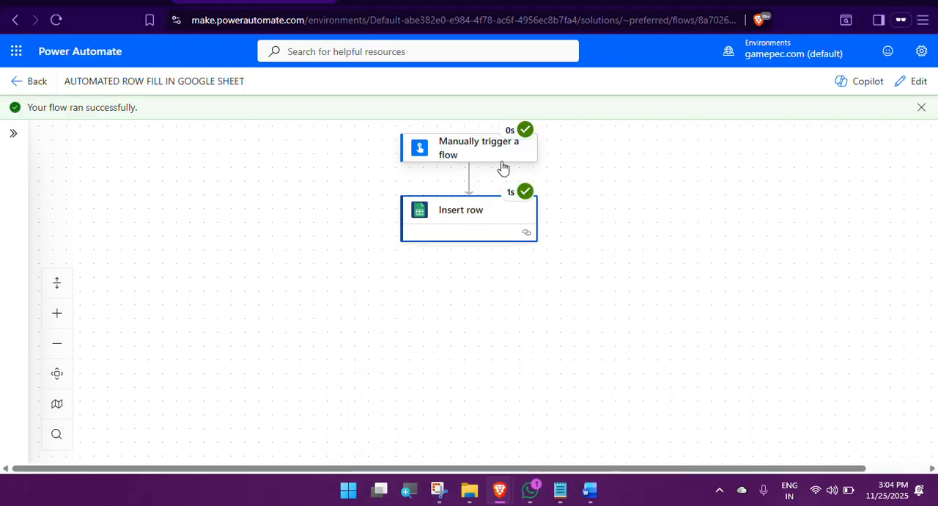
# Step: Edit the flow's Insert row action, setting ID to 2, NAME to the person's name and ADDRESS to PONDY
pyautogui.click(912, 82)
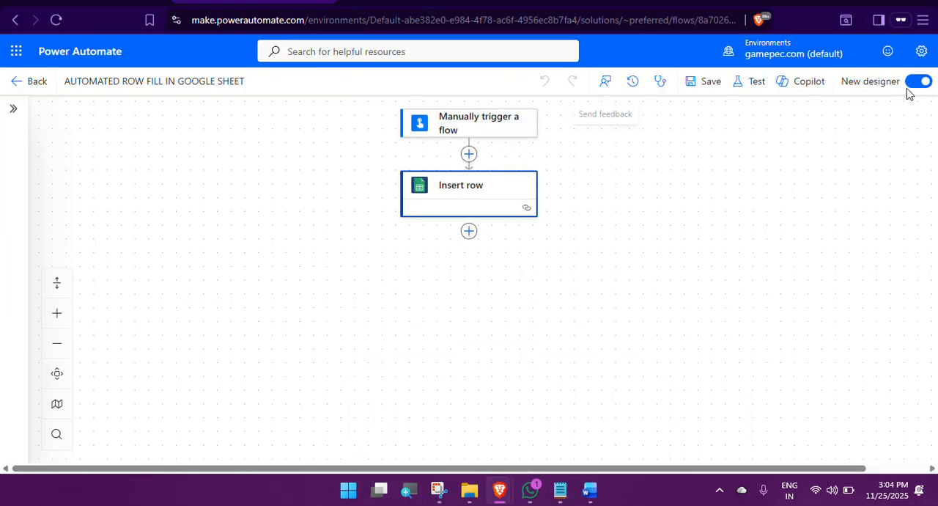
pyautogui.click(451, 198)
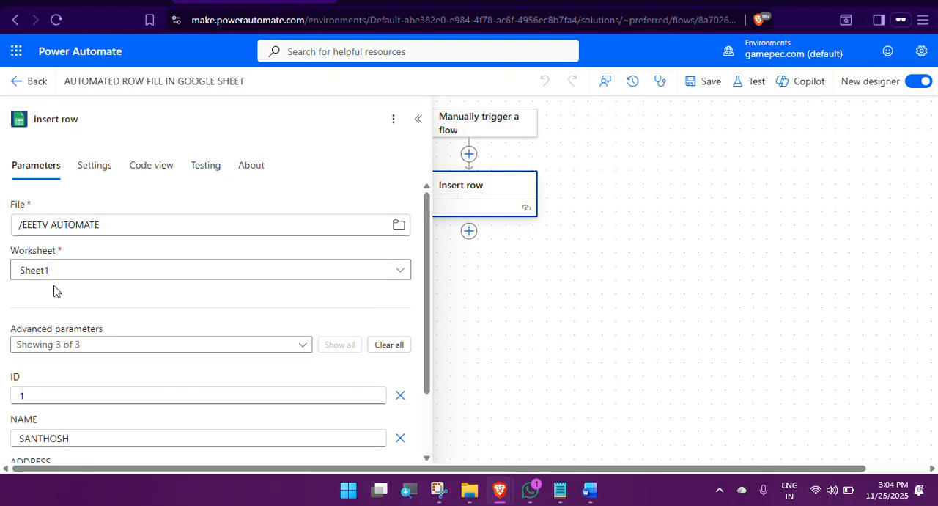
pyautogui.scroll(-2, 59, 330)
pyautogui.moveTo(37, 327); pyautogui.dragTo(11, 331)
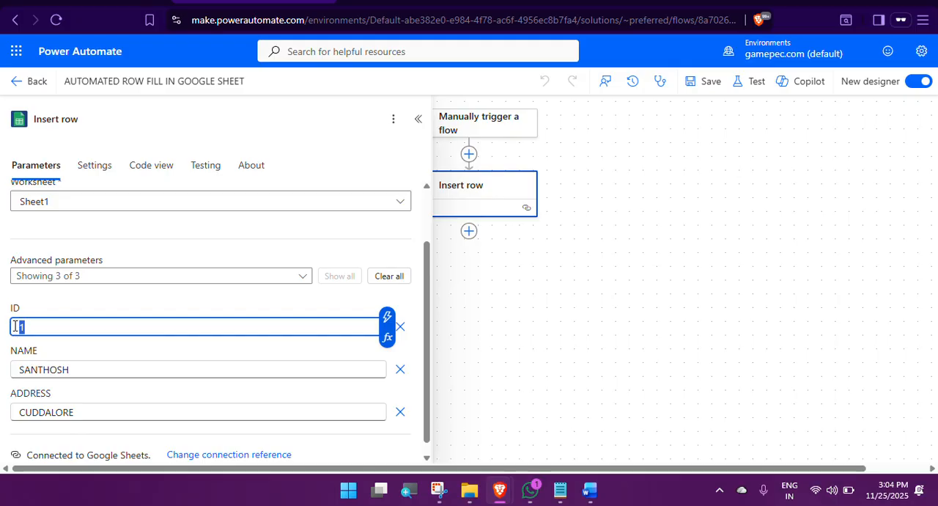
pyautogui.click(79, 370)
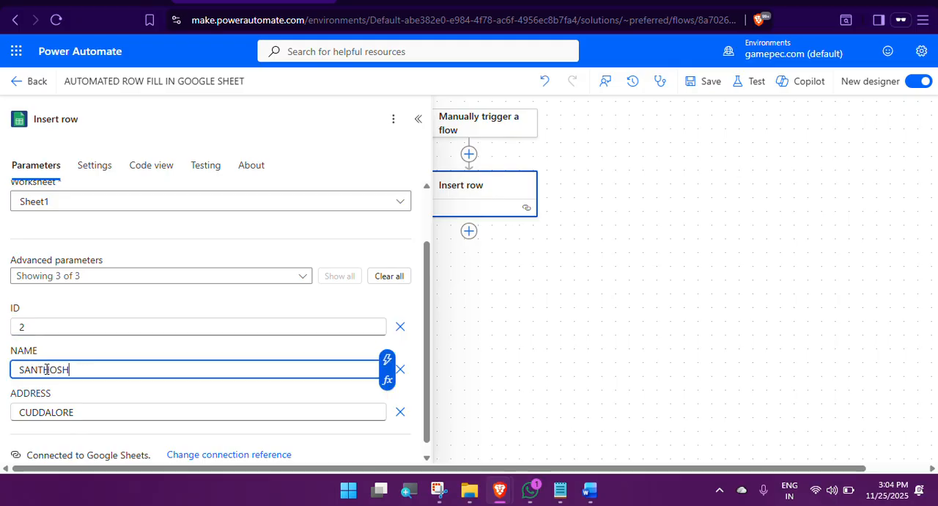
pyautogui.moveTo(73, 369); pyautogui.dragTo(1, 383)
pyautogui.write('NILAN')
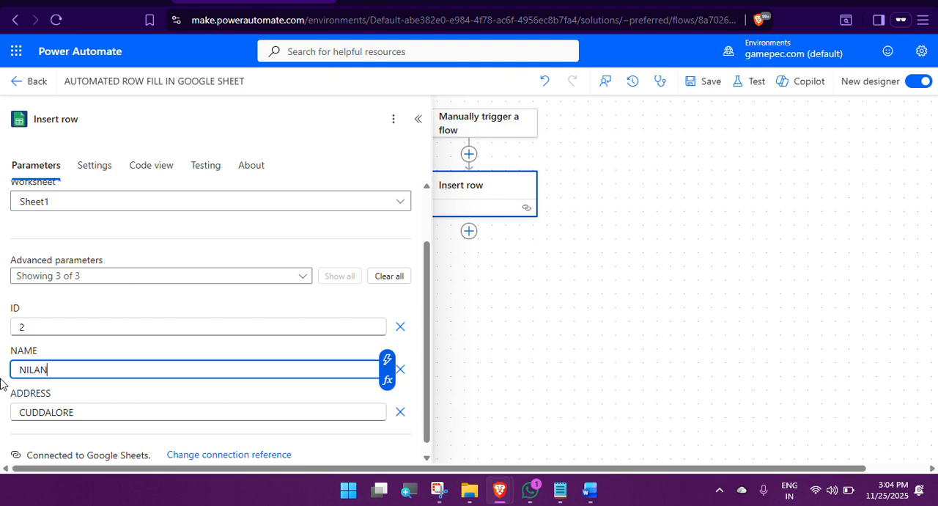
pyautogui.moveTo(90, 412); pyautogui.dragTo(2, 417)
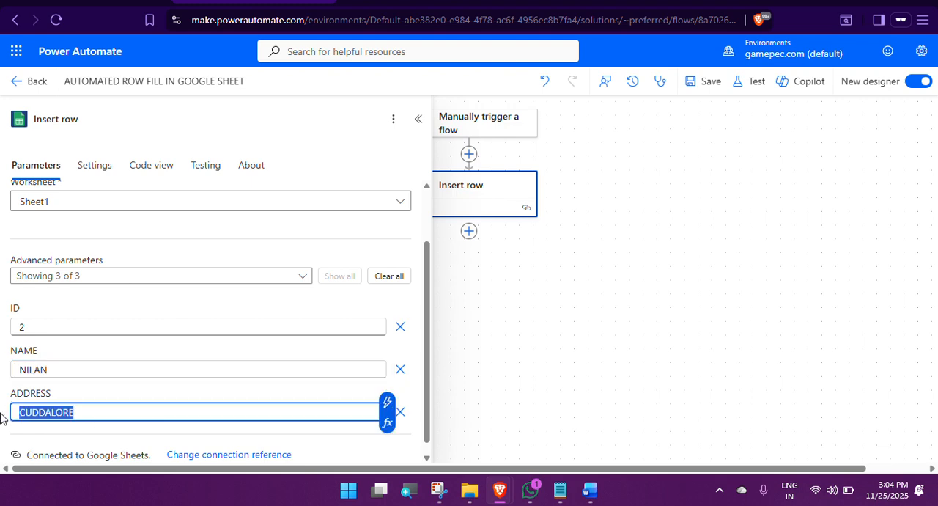
pyautogui.write('PONDY')
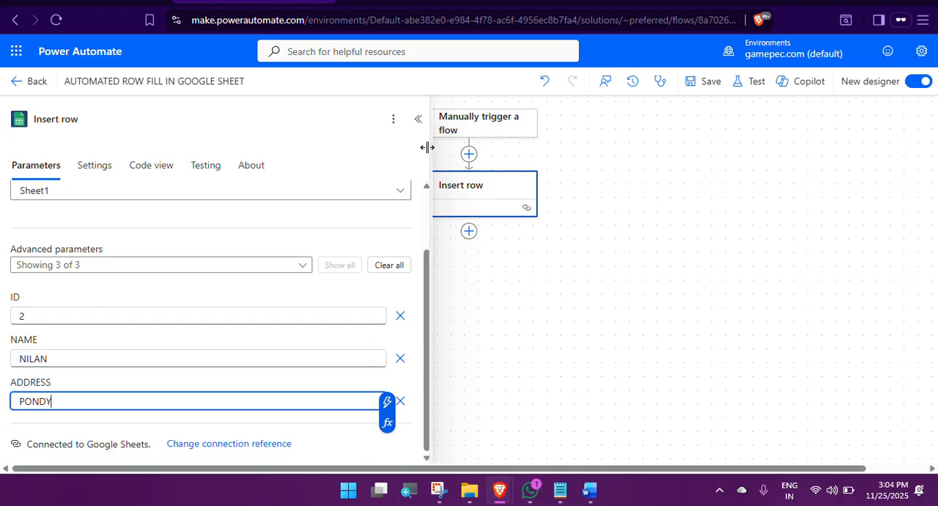
# Step: Collapse the Insert row details and save the flow
pyautogui.scroll(2, 325, 258)
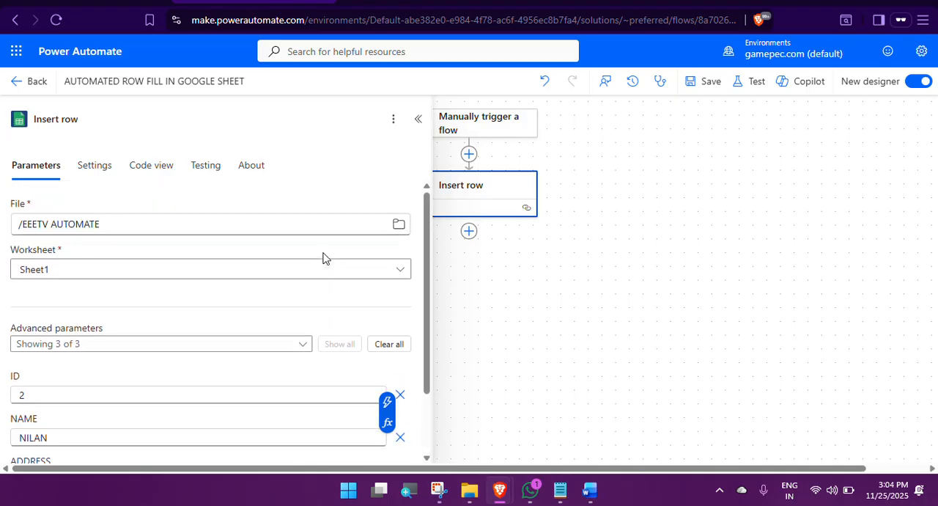
pyautogui.click(418, 118)
pyautogui.click(709, 88)
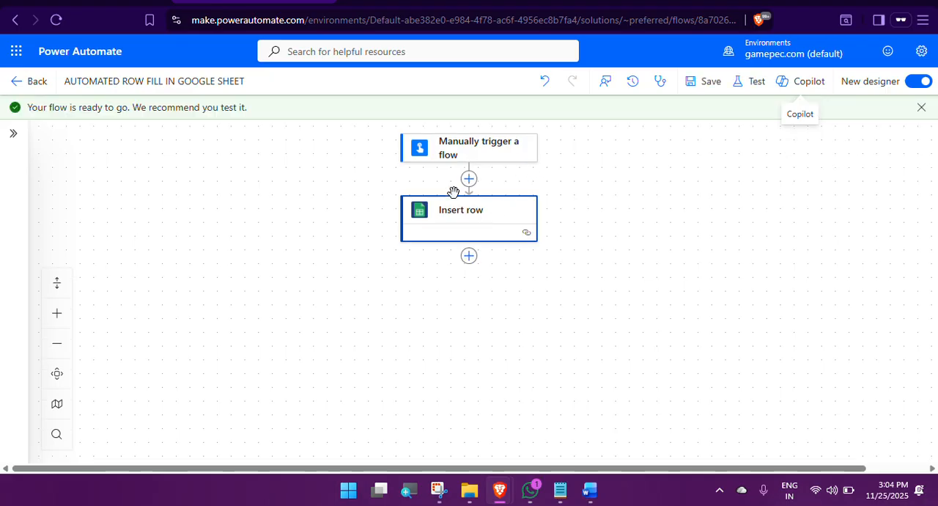
# Step: Run a manual test of the saved flow, entering ID 2, the person's name and the ADDRESS PONDY
pyautogui.click(749, 83)
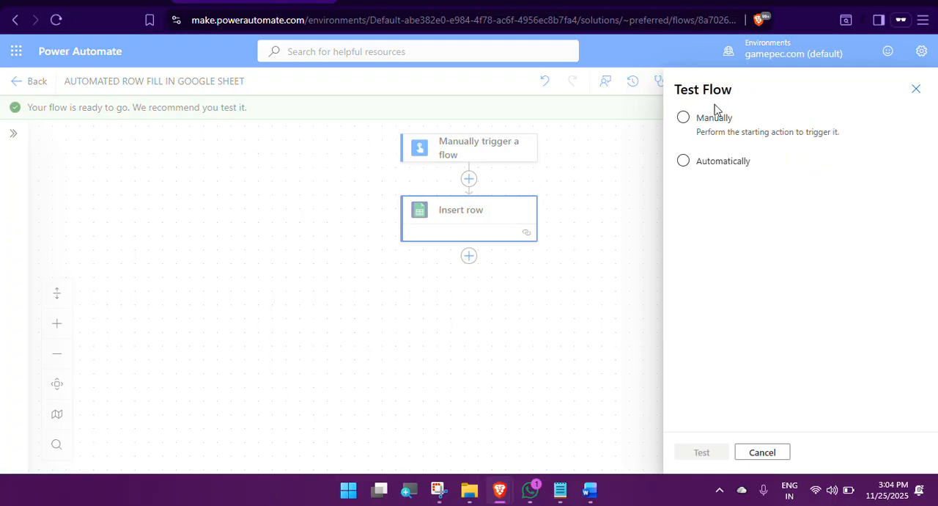
pyautogui.click(683, 117)
pyautogui.click(703, 454)
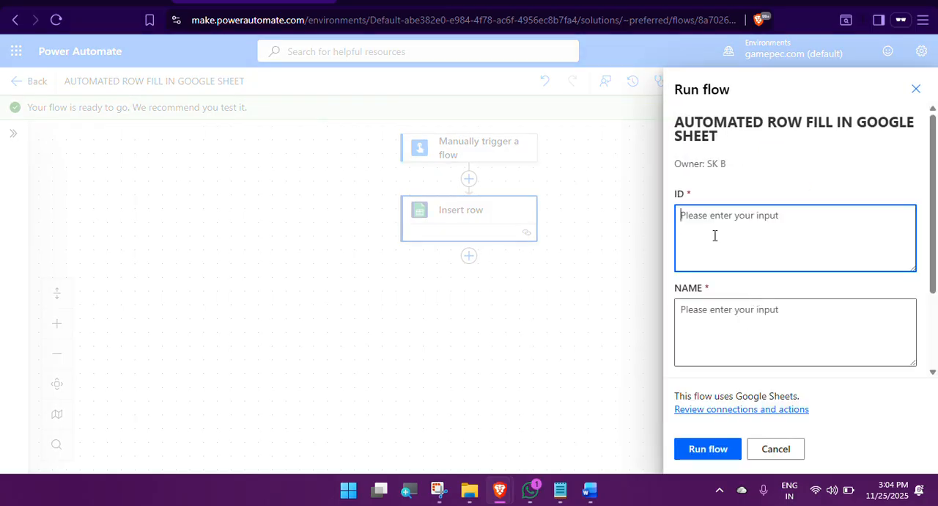
pyautogui.write('2')
pyautogui.click(701, 311)
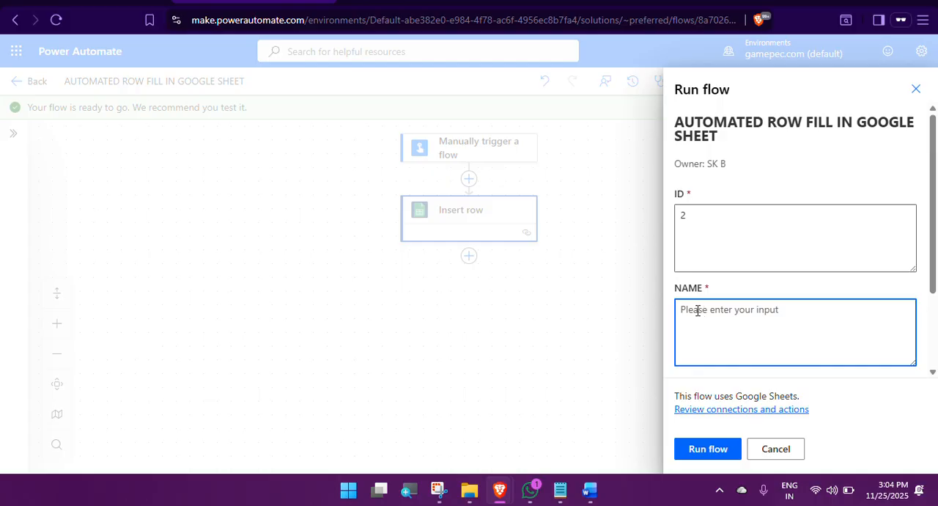
pyautogui.write('NILAN')
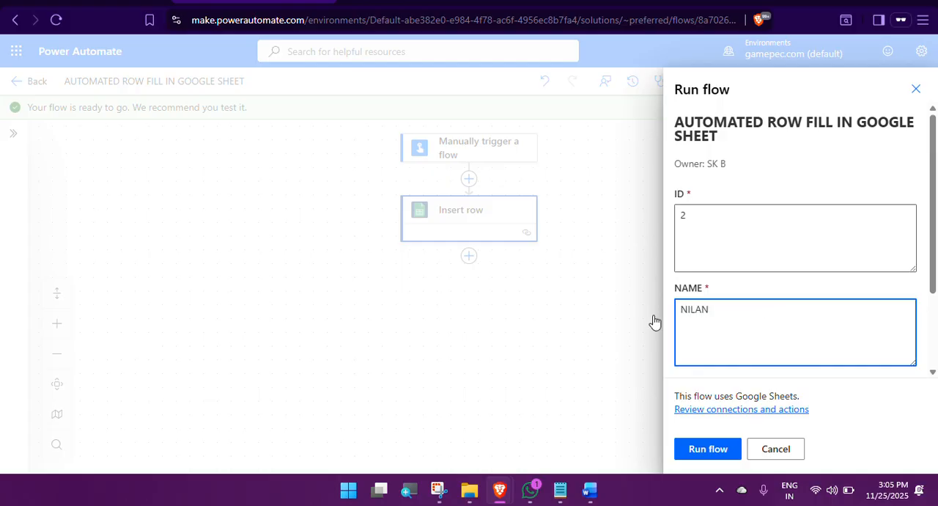
pyautogui.scroll(-2, 711, 329)
pyautogui.click(709, 309)
pyautogui.write('PONDY')
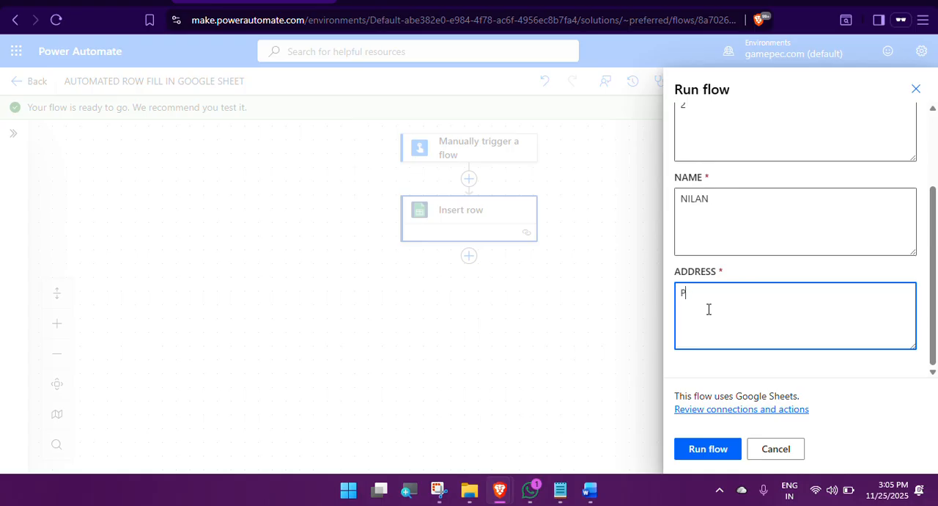
pyautogui.click(718, 447)
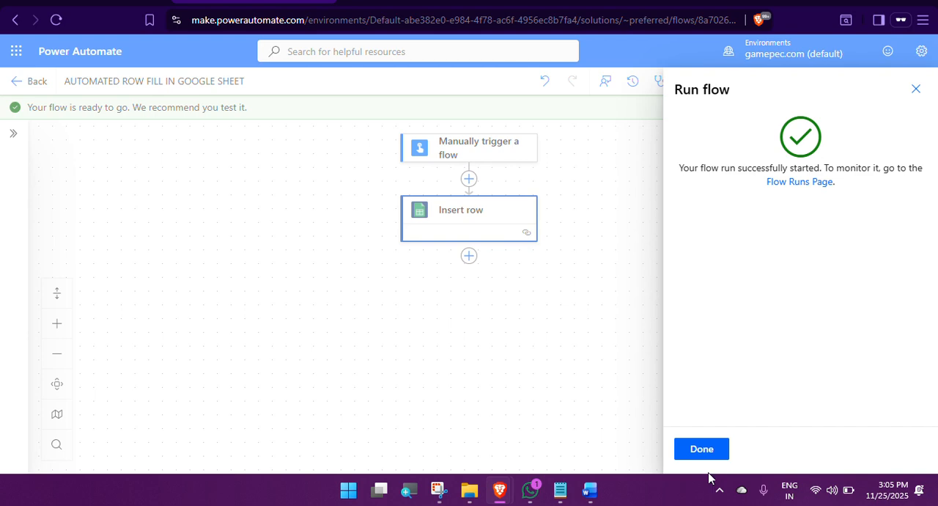
pyautogui.click(708, 450)
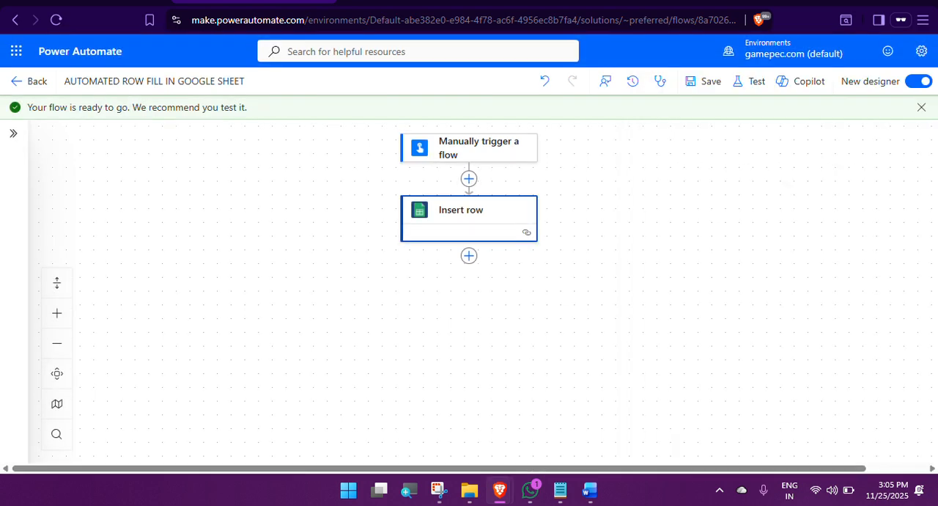
# Step: Switch to the EEETV AUTOMATE sheet in Google Sheets and select row 4 across A4:F4 to examine the inserted entry
pyautogui.moveTo(499, 490)
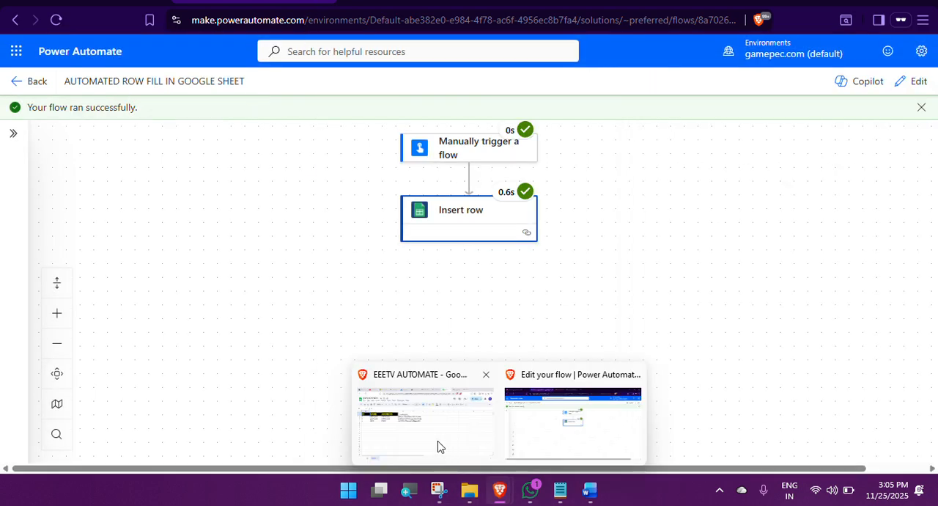
pyautogui.click(432, 438)
pyautogui.moveTo(37, 208); pyautogui.dragTo(430, 210)
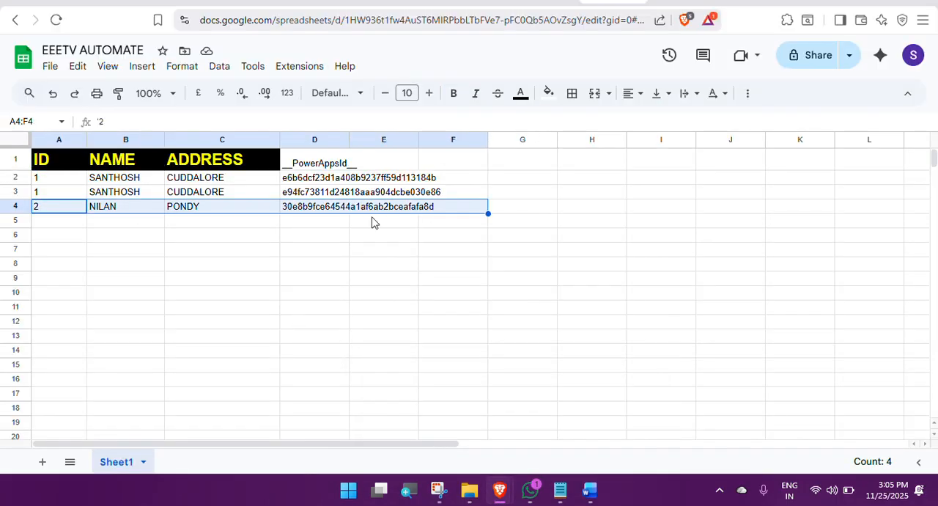